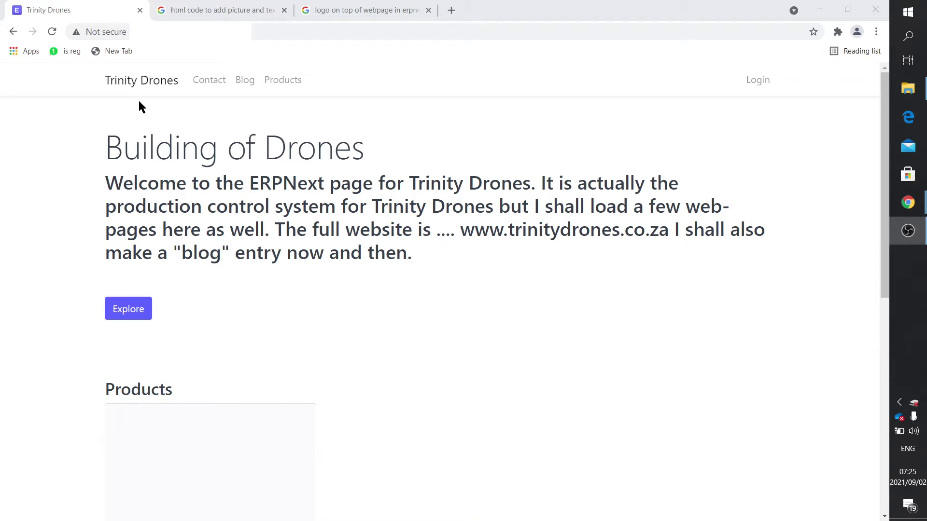
Step: Scroll through the Trinity Drones landing page
scroll(608, 331, "down", 6)
scroll(607, 332, "down", 2)
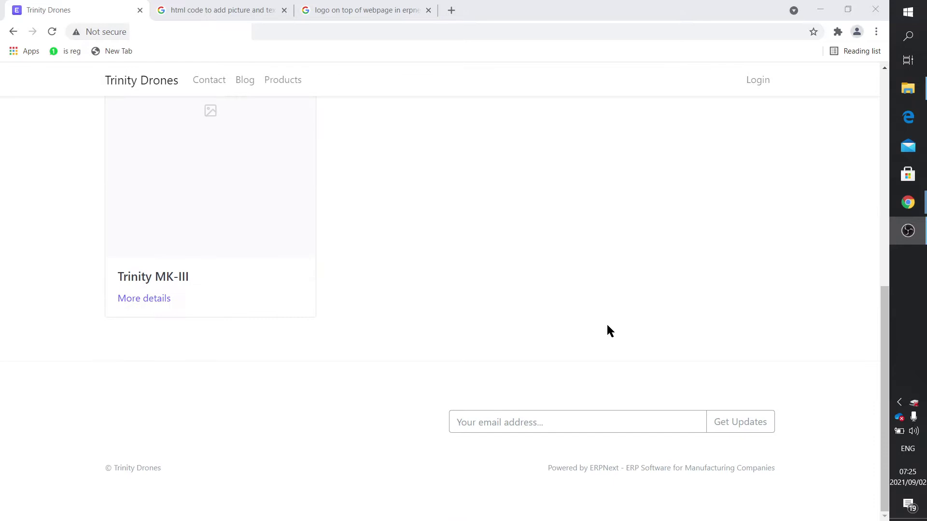
scroll(606, 323, "up", 9)
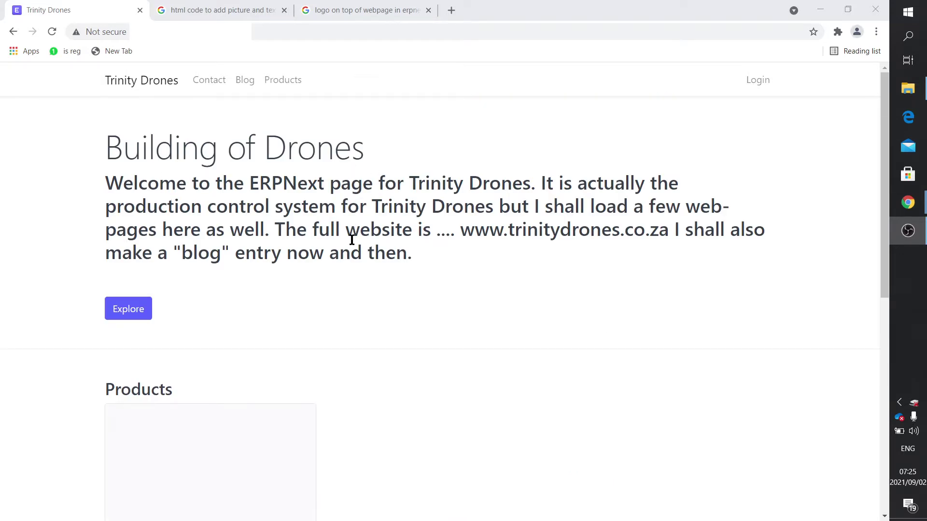
scroll(352, 239, "down", 5)
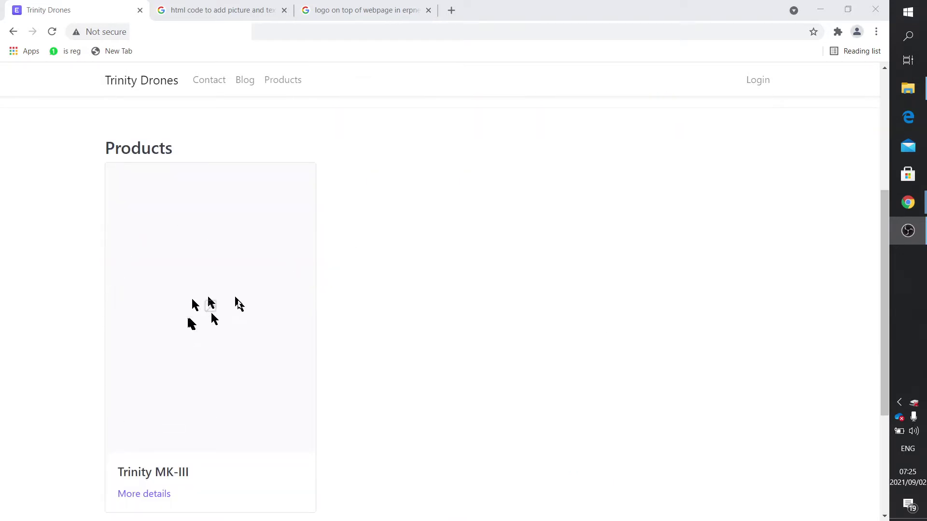
scroll(211, 313, "down", 4)
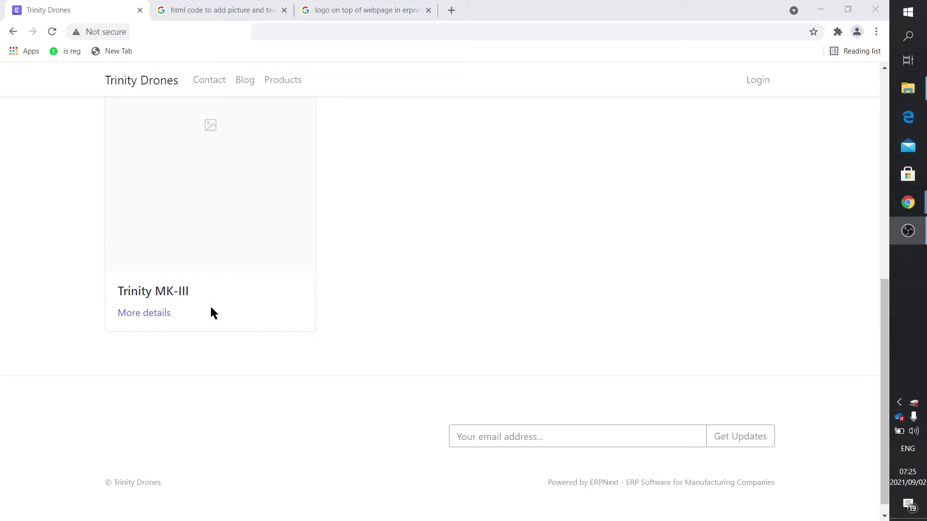
scroll(585, 232, "up", 10)
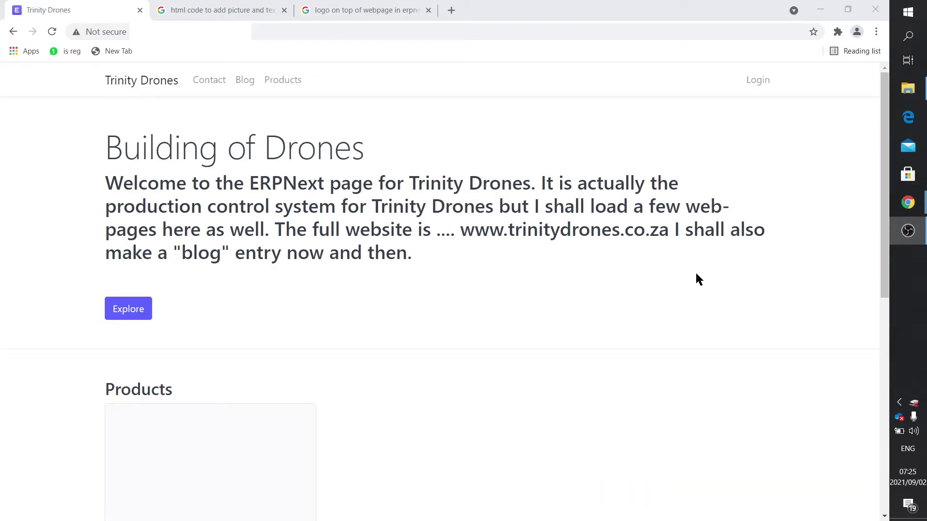
Step: Log in as Administrator with the saved email and the password, then open the Website module
left_click(750, 86)
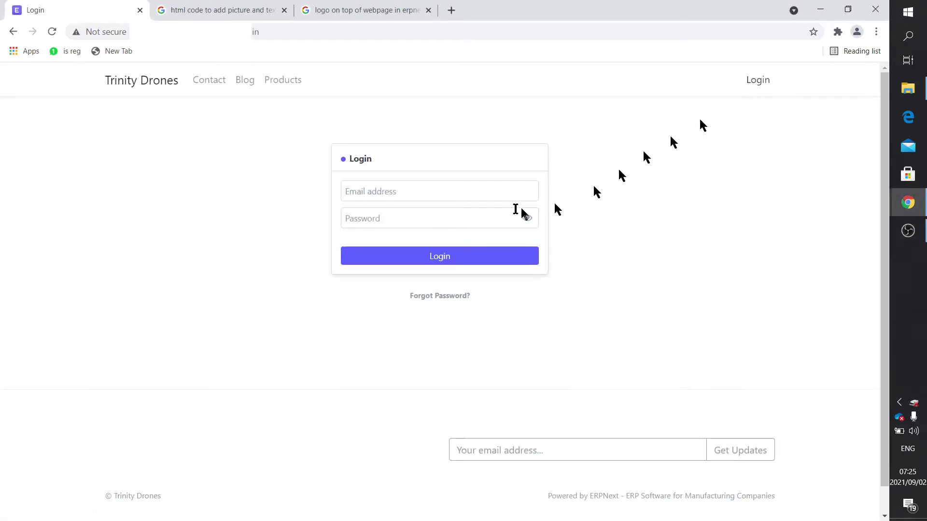
left_click(424, 191)
left_click(420, 219)
left_click(420, 218)
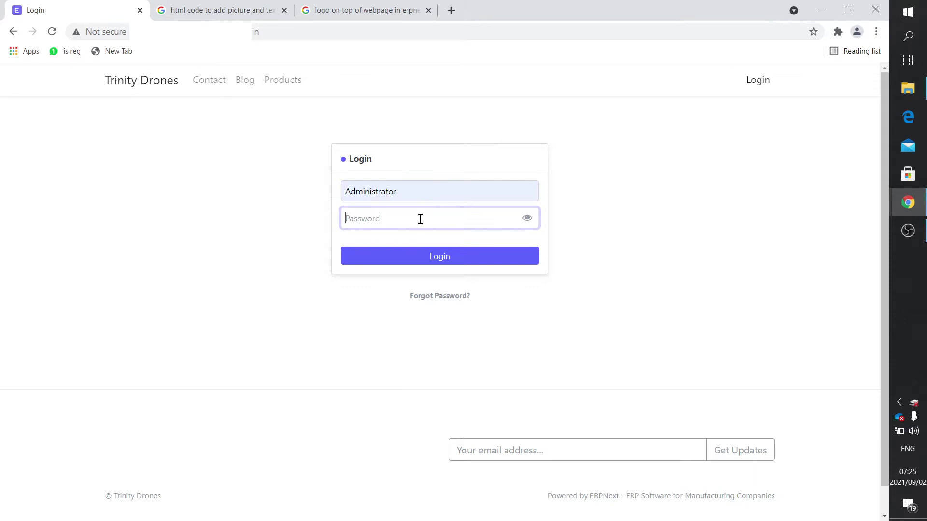
type("******************")
key("Return")
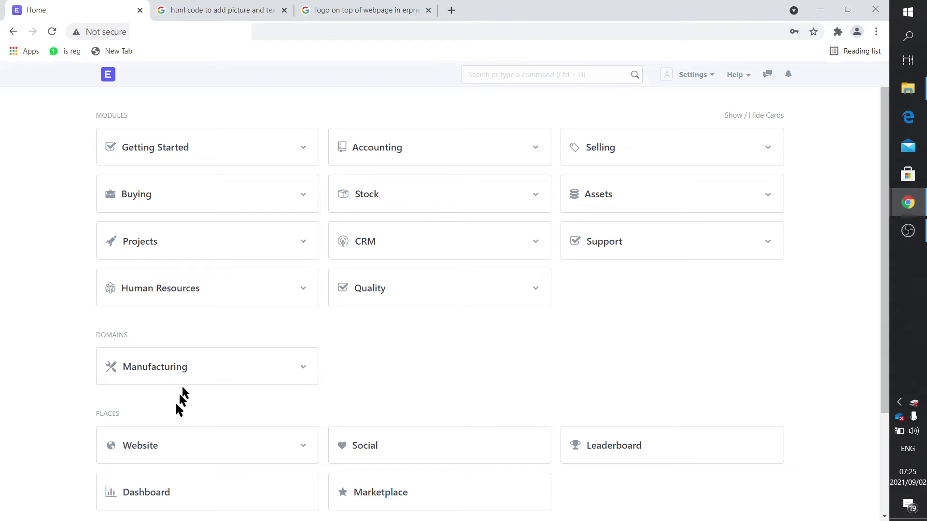
left_click(166, 447)
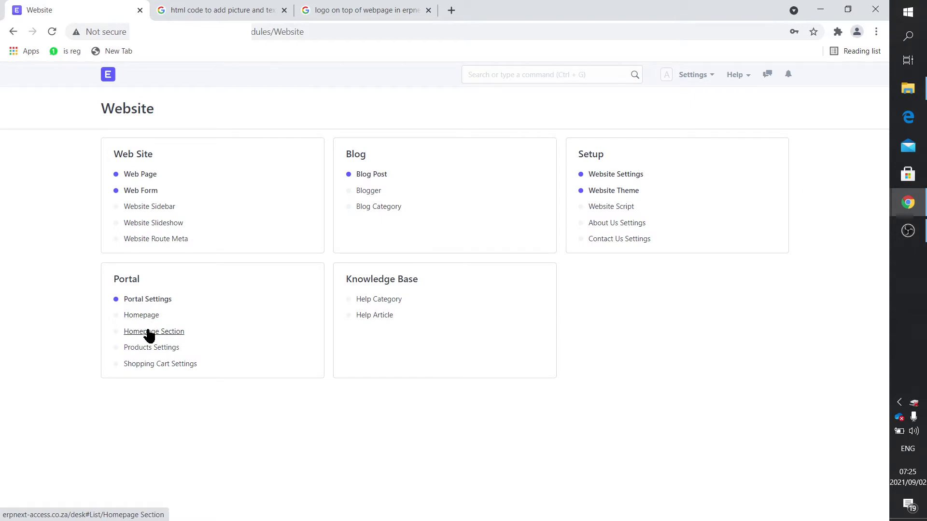
left_click(143, 174)
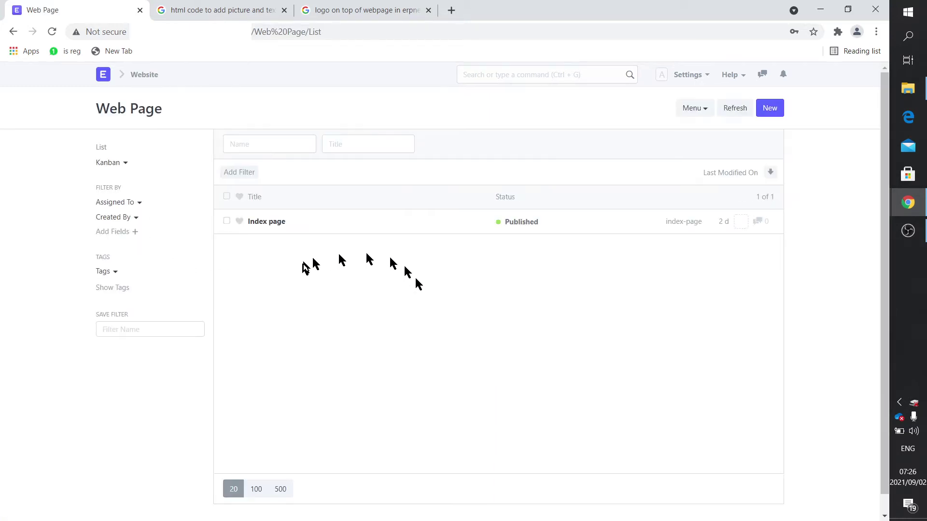
left_click(261, 225)
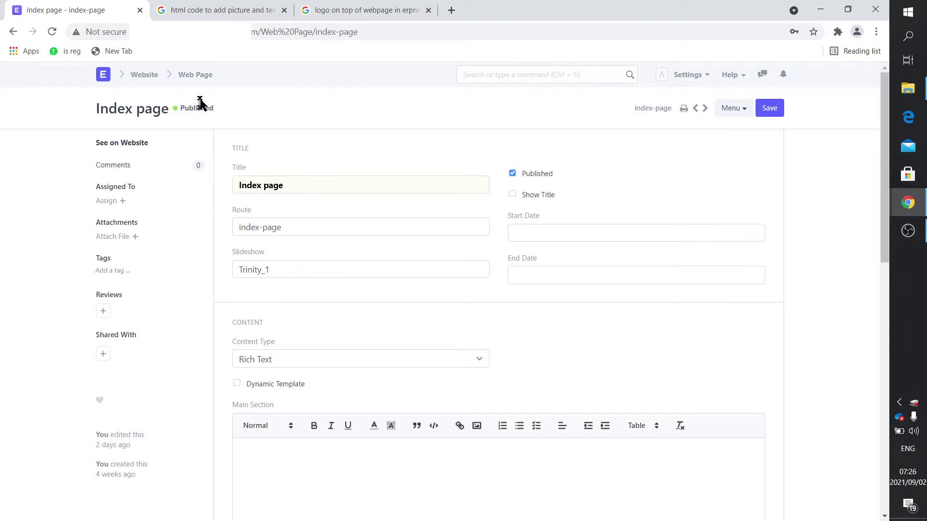
left_click(198, 76)
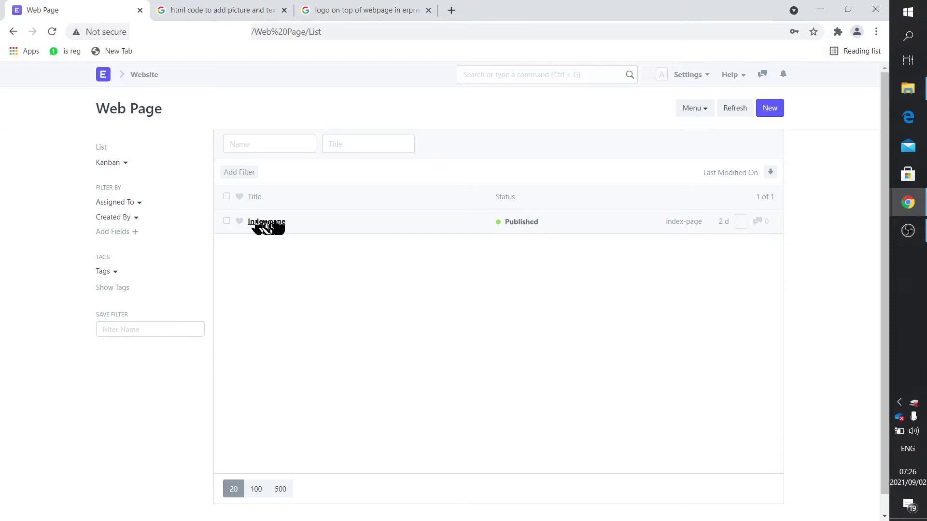
left_click(154, 85)
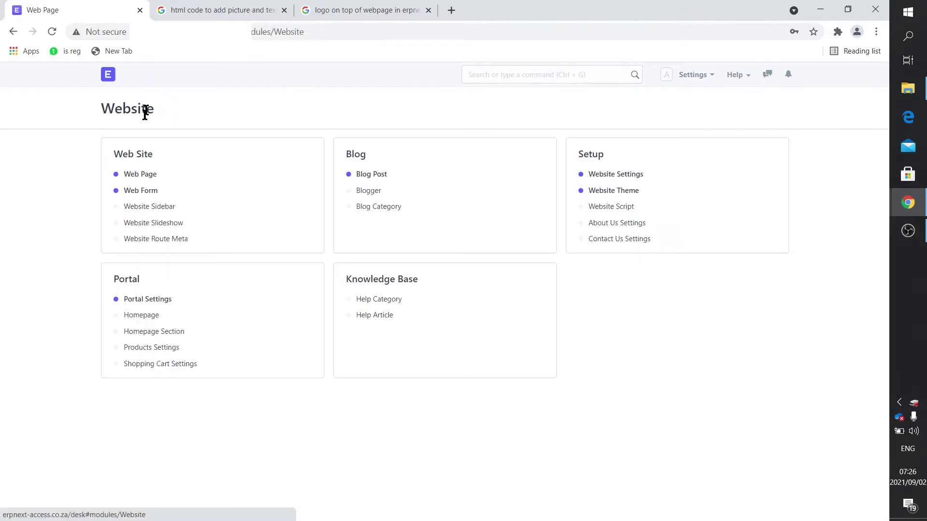
left_click(145, 317)
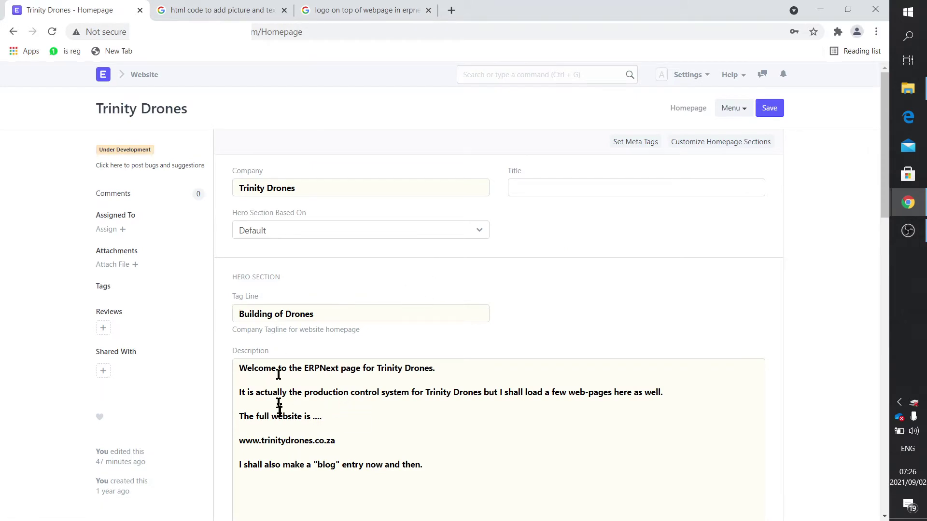
left_click(146, 76)
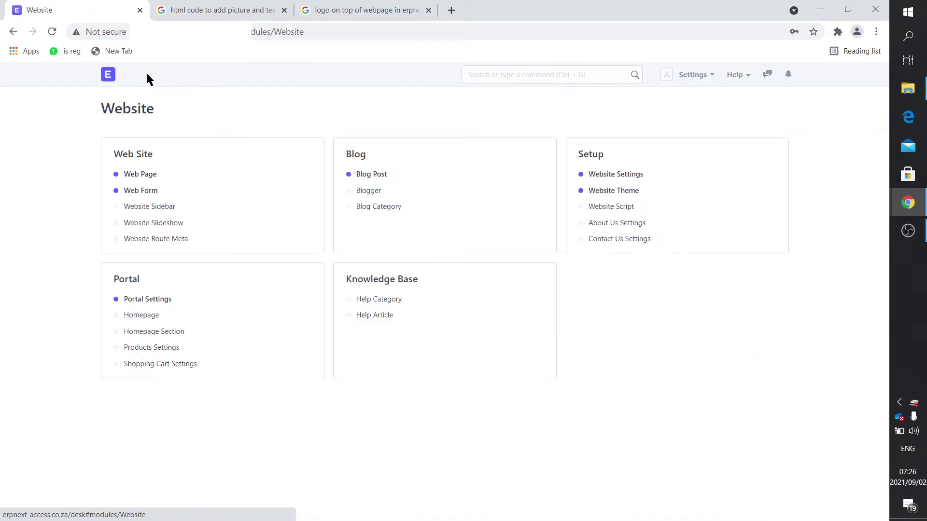
left_click(150, 175)
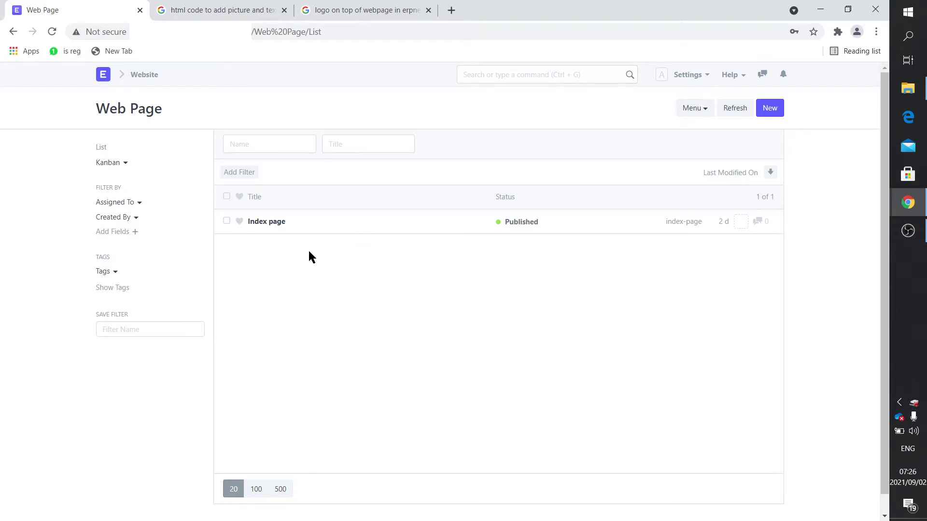
left_click(268, 221)
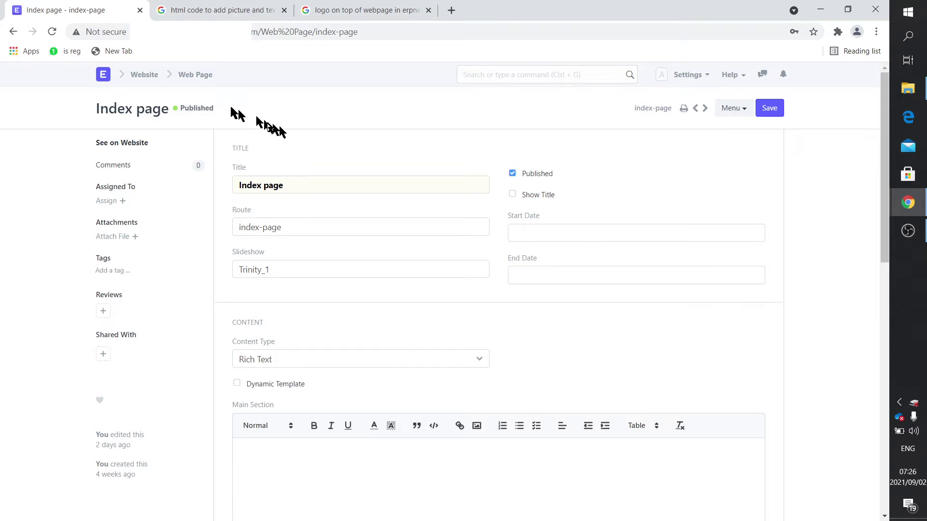
left_click(146, 78)
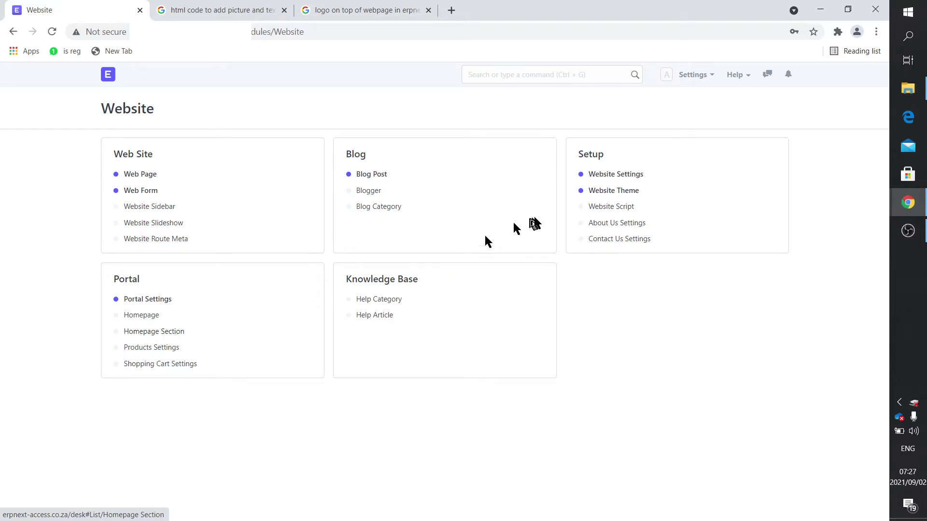
Step: Review Website Settings and the Trinity Drones Homepage record, ending on Website Settings
left_click(619, 178)
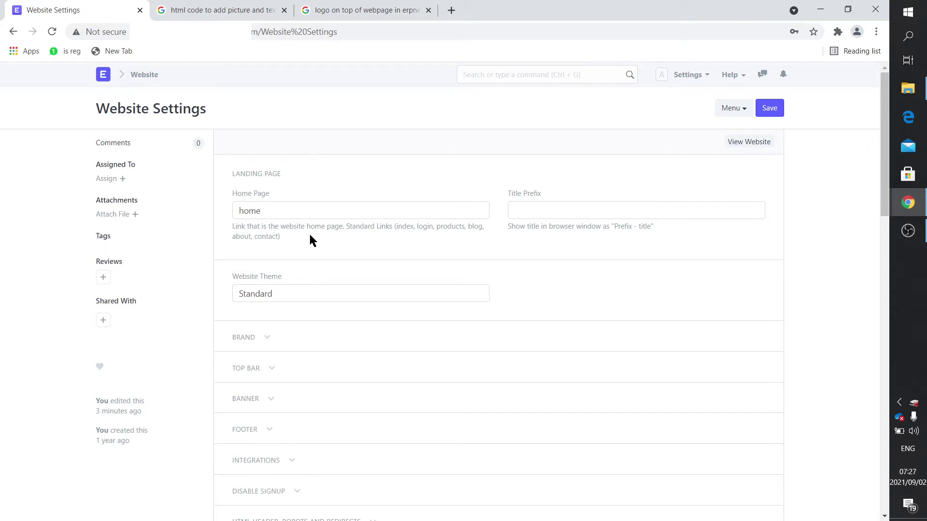
left_click(147, 78)
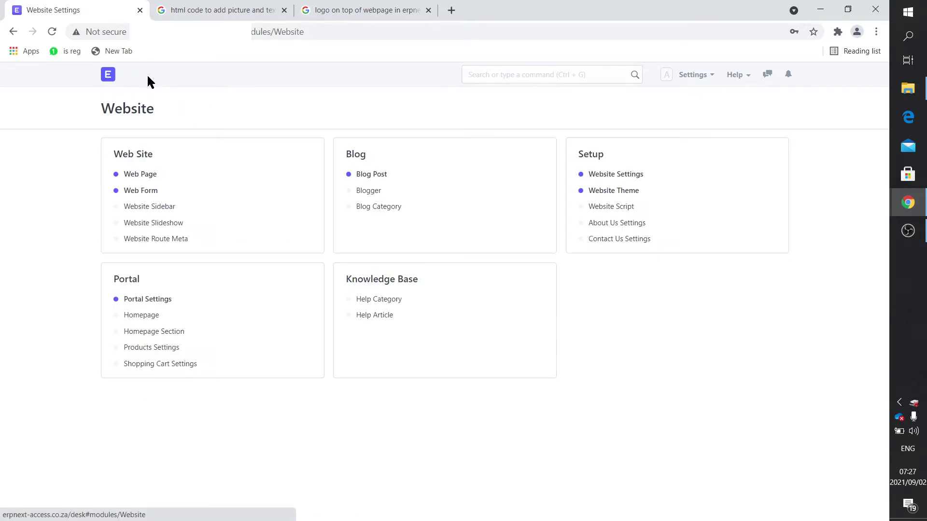
left_click(151, 317)
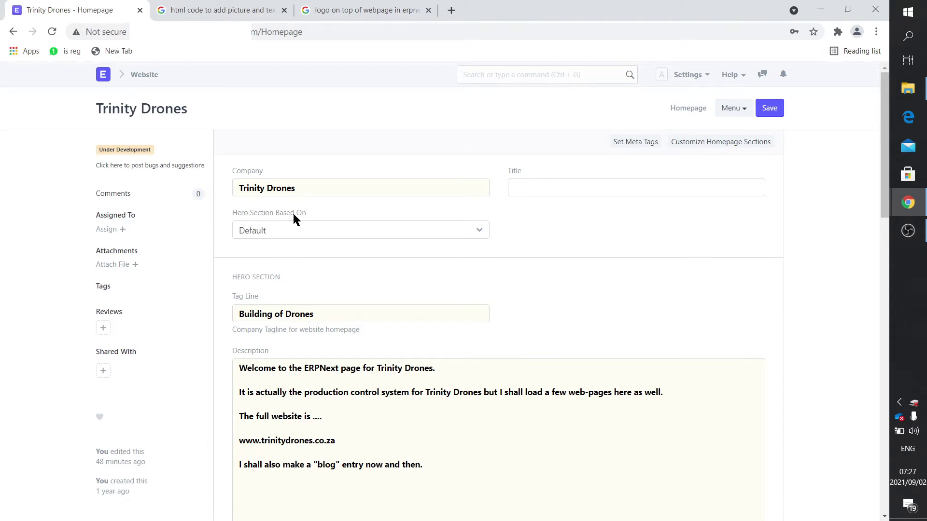
left_click(150, 76)
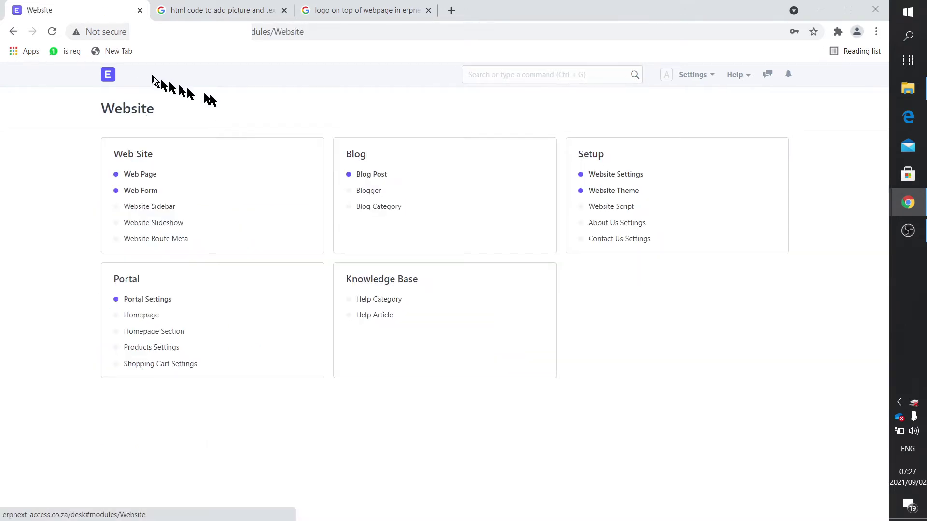
left_click(613, 175)
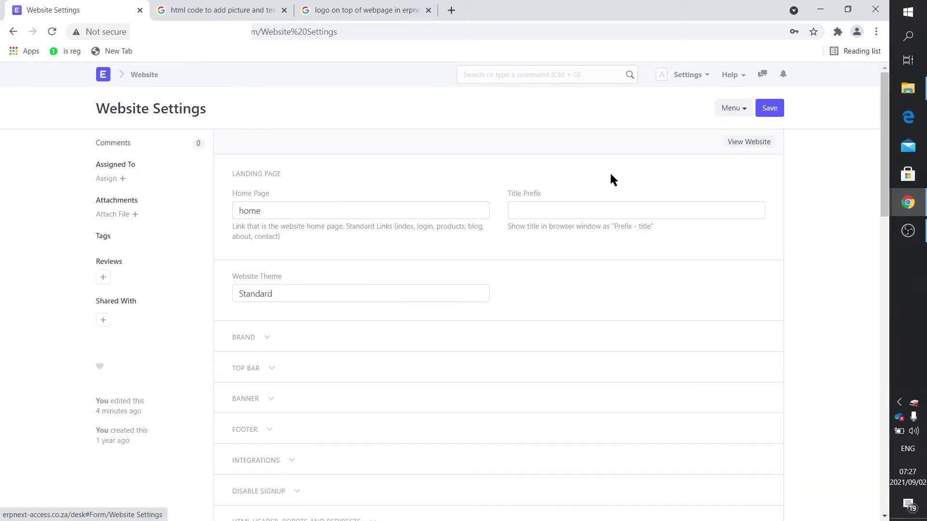
Step: Preview the live Trinity Drones site in a new tab, scroll it, and close it
left_click(750, 144)
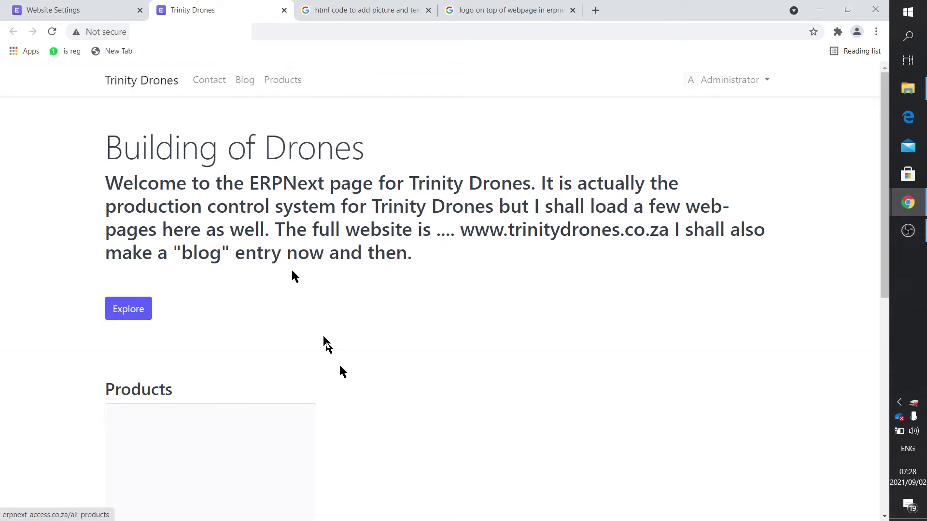
scroll(366, 407, "down", 7)
scroll(427, 442, "up", 10)
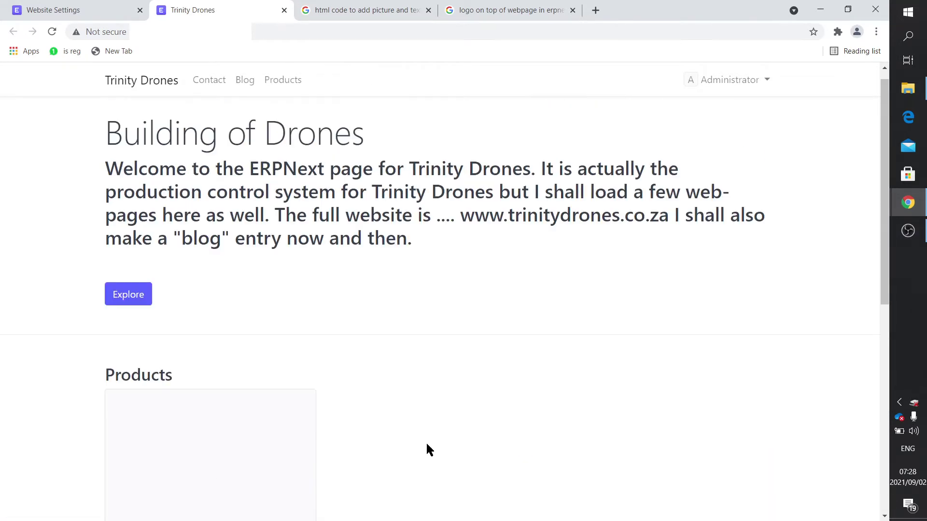
left_click(284, 10)
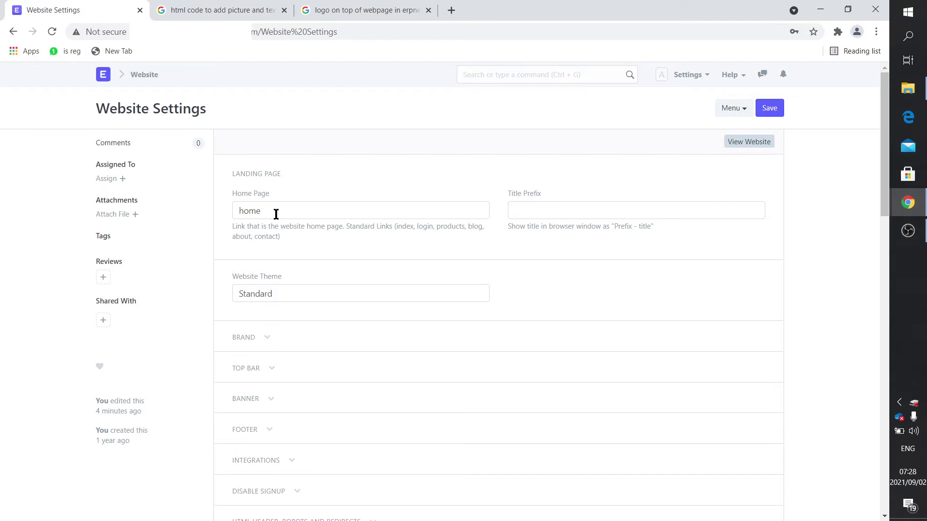
Step: Review the Trinity Drones Homepage record and its Trinity MK-III product, then return to Website
left_click(144, 75)
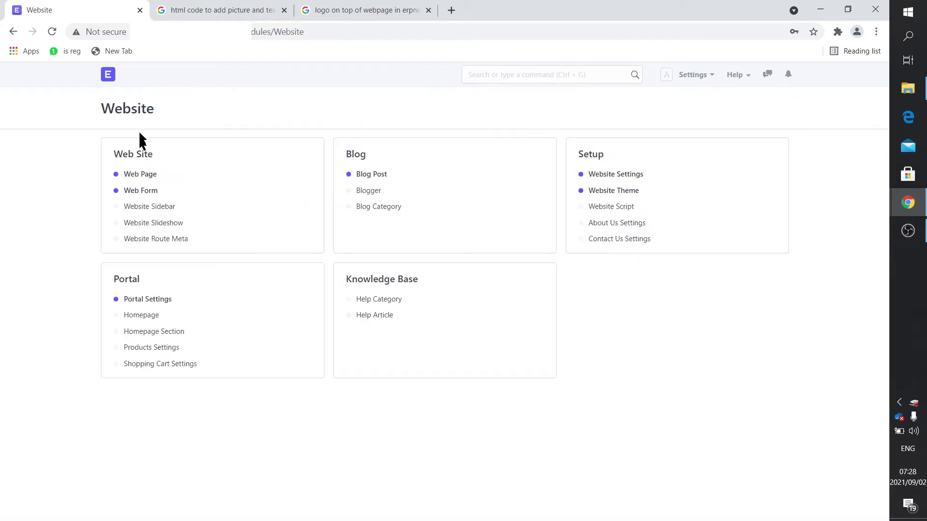
left_click(143, 316)
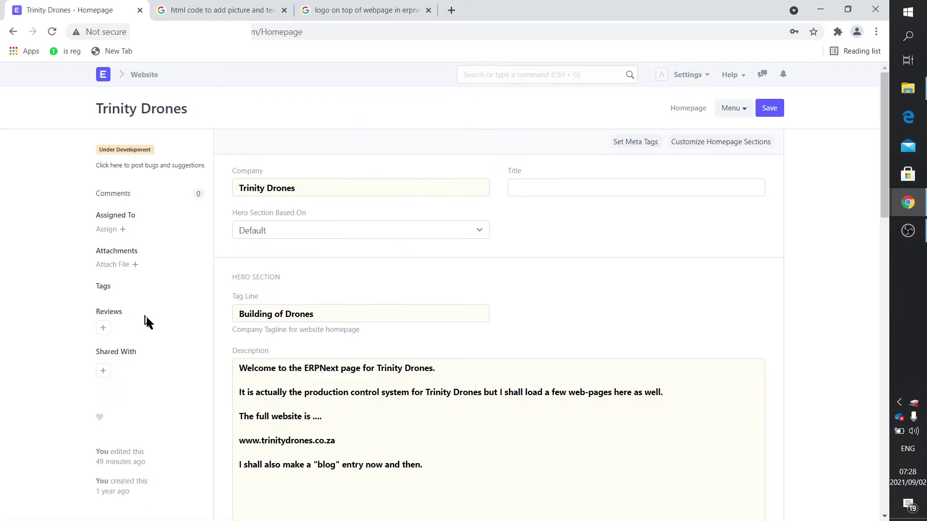
scroll(355, 466, "down", 5)
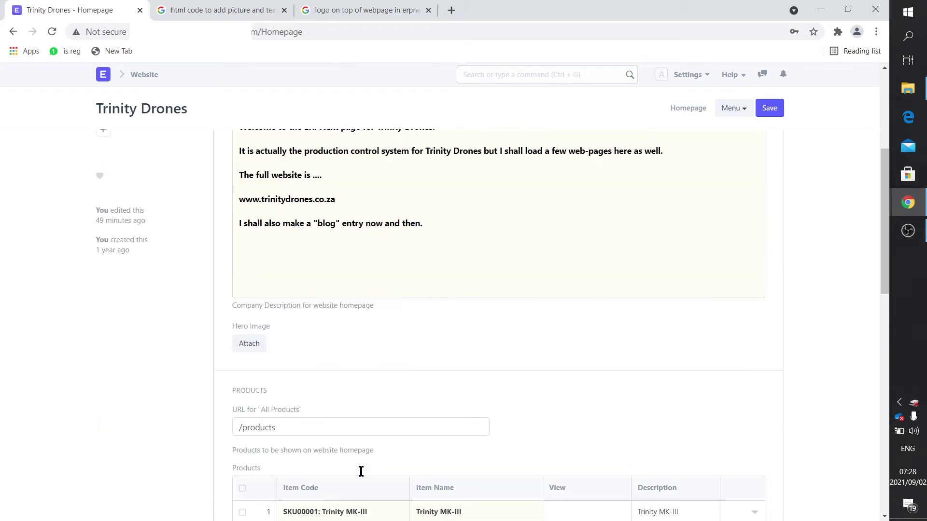
scroll(314, 396, "down", 1)
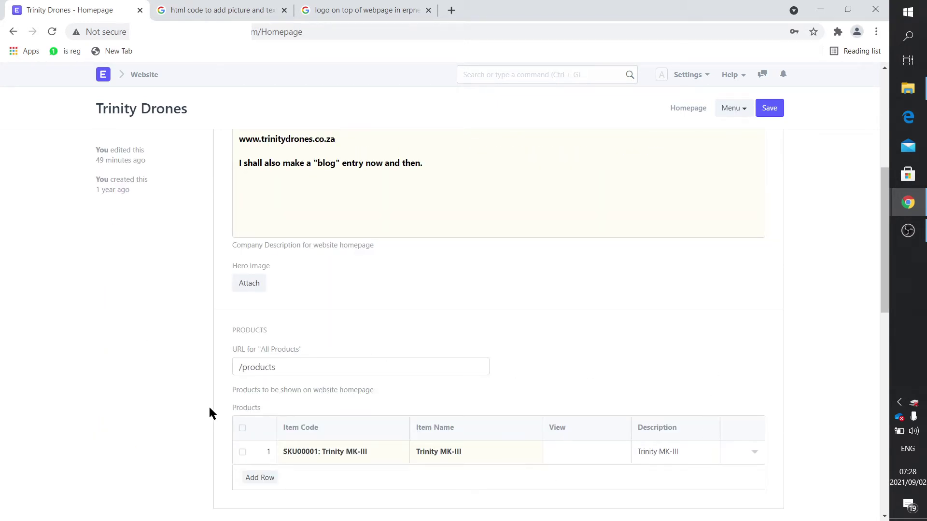
left_click(140, 76)
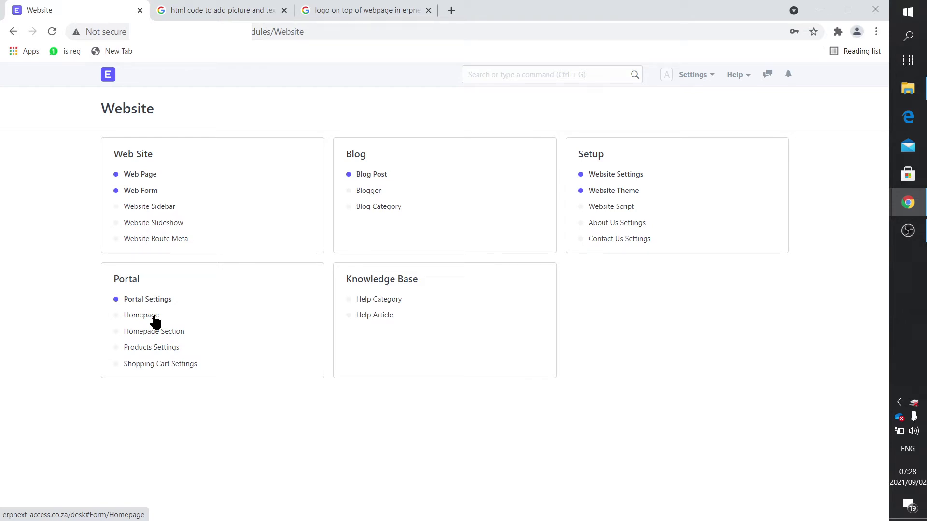
left_click(607, 178)
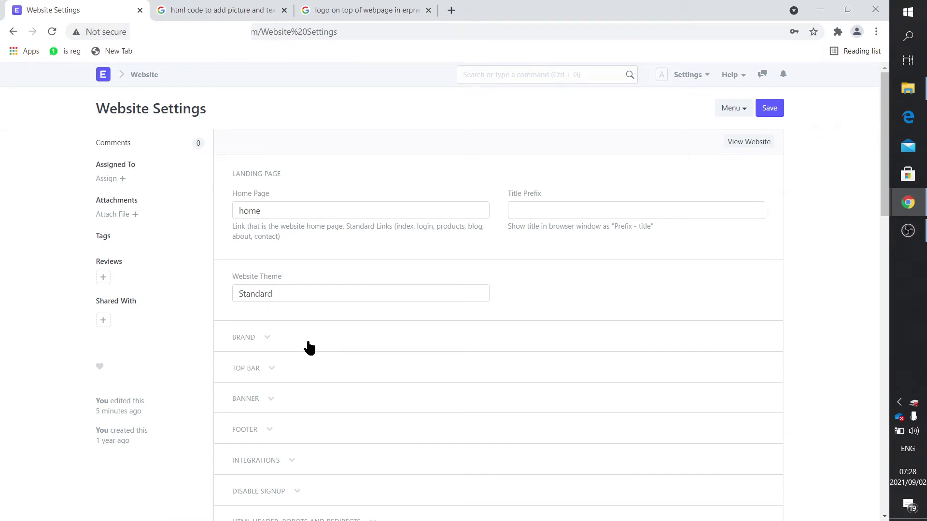
left_click(267, 340)
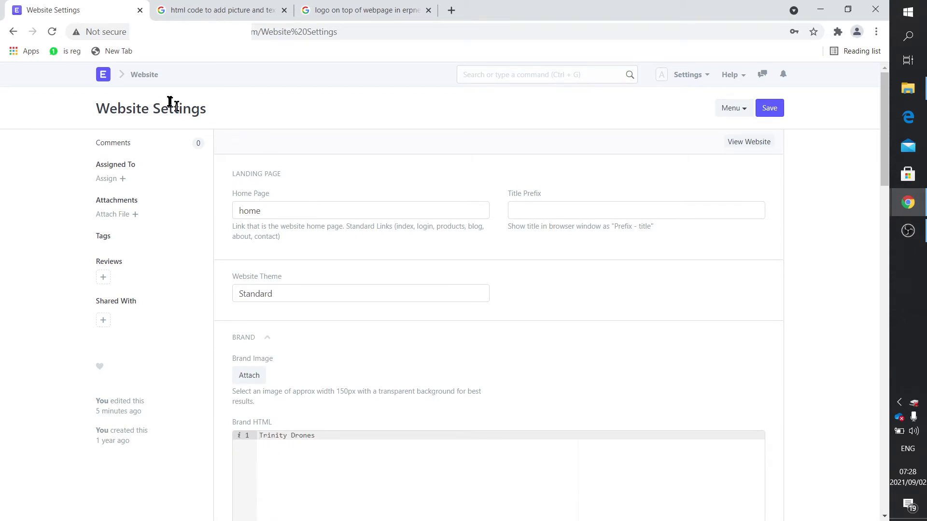
left_click(142, 76)
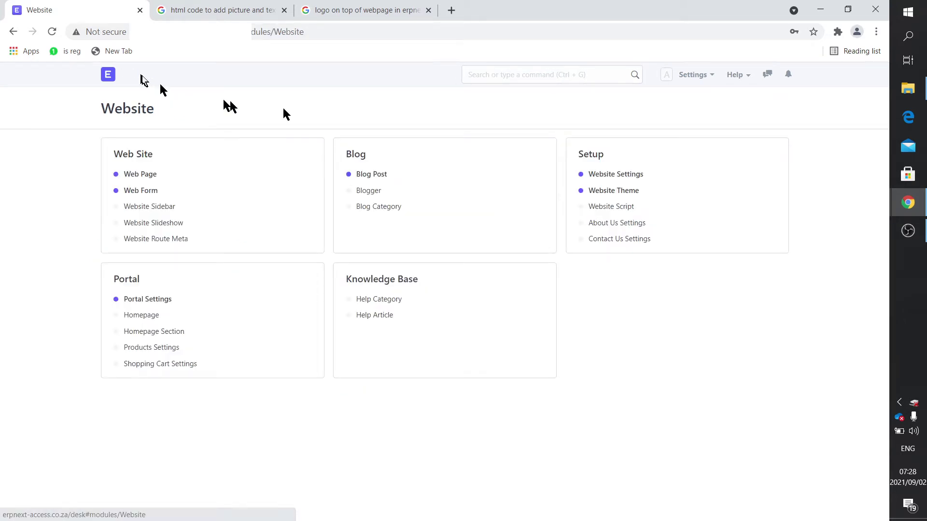
left_click(609, 175)
scroll(313, 346, "down", 1)
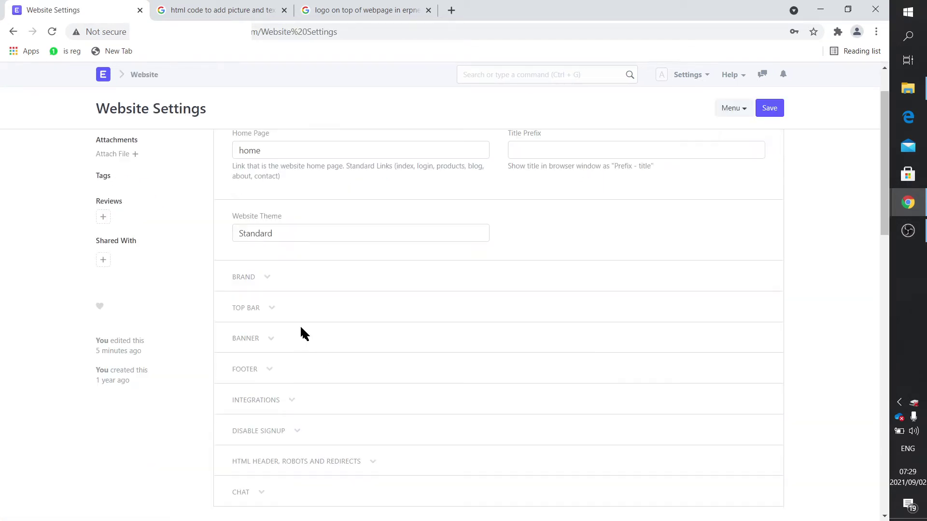
left_click(268, 311)
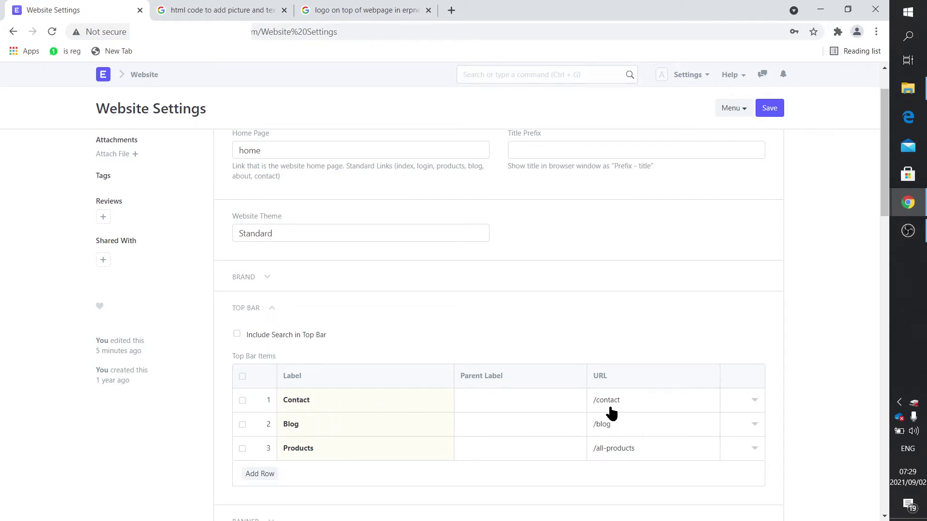
left_click(271, 308)
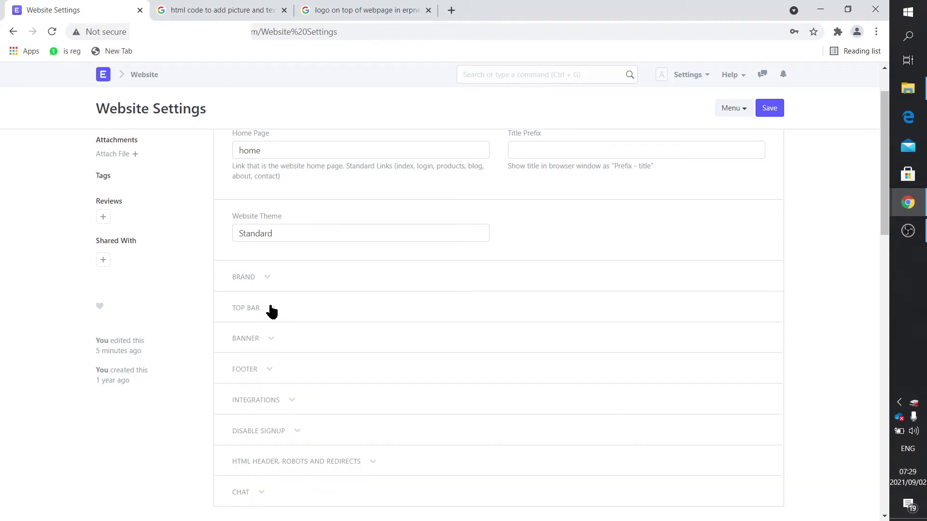
left_click(271, 340)
scroll(303, 405, "down", 5)
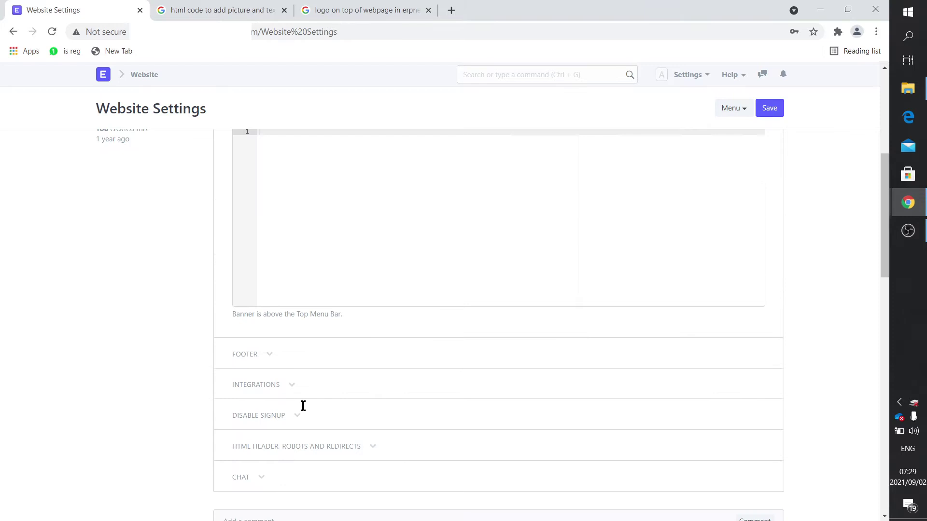
scroll(302, 367, "up", 5)
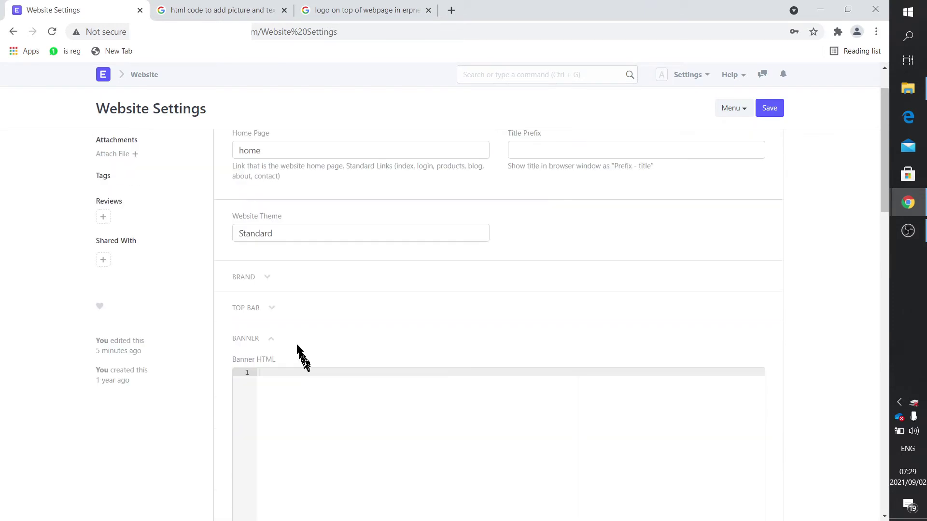
left_click(271, 339)
left_click(268, 371)
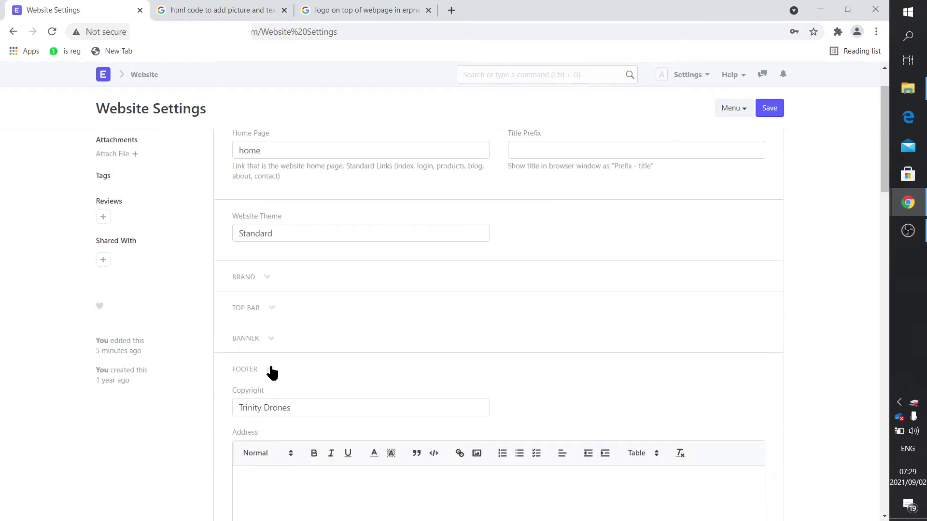
scroll(305, 400, "down", 2)
scroll(305, 400, "down", 3)
scroll(304, 394, "up", 3)
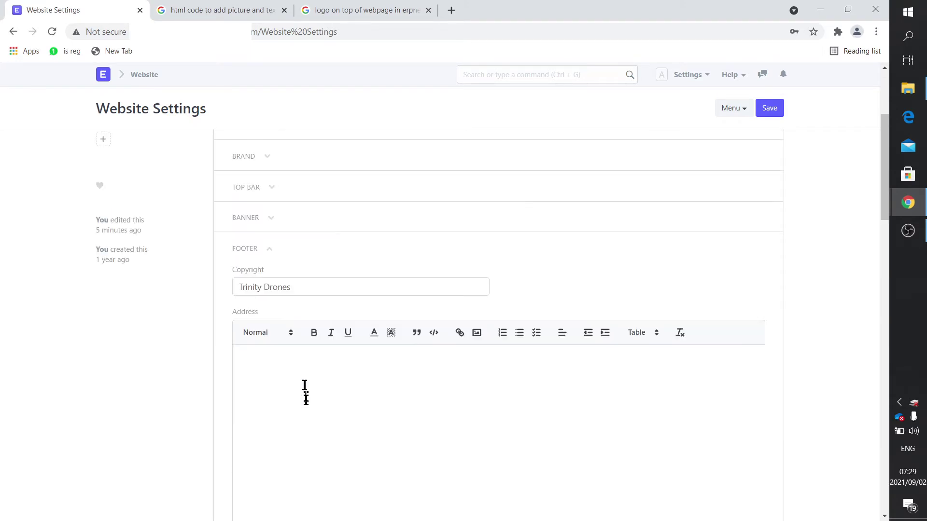
scroll(306, 341, "down", 8)
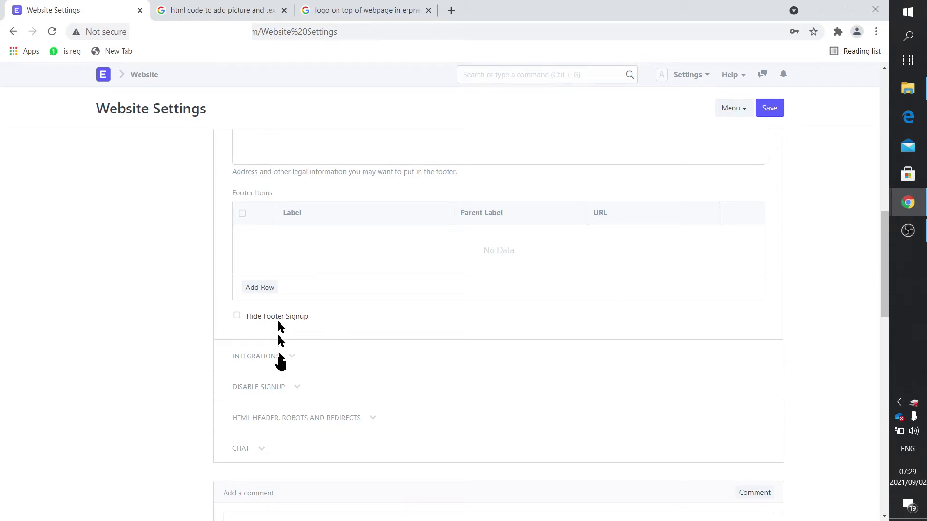
left_click(298, 388)
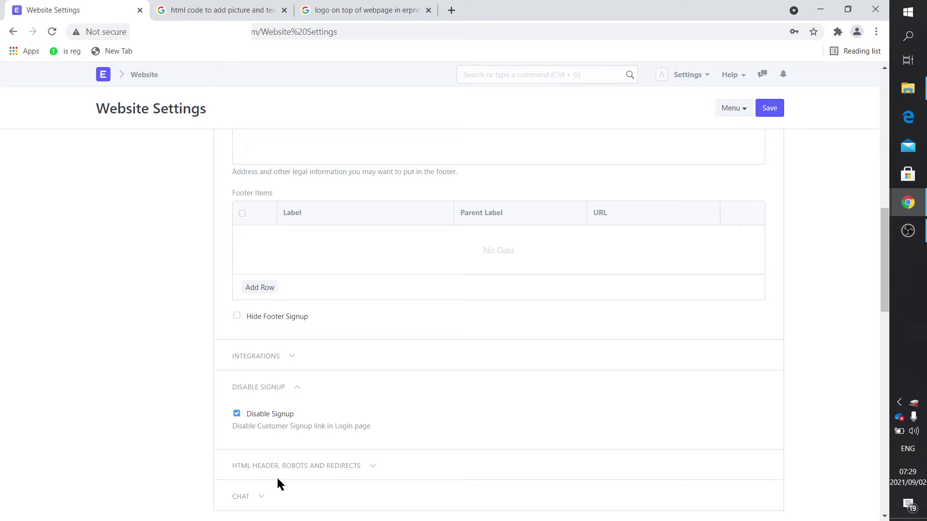
scroll(277, 480, "down", 1)
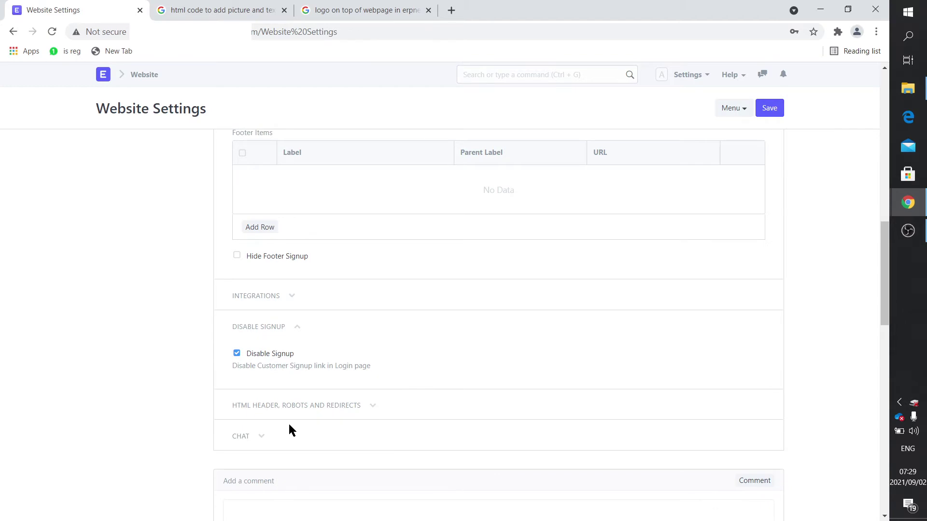
scroll(297, 338, "up", 2)
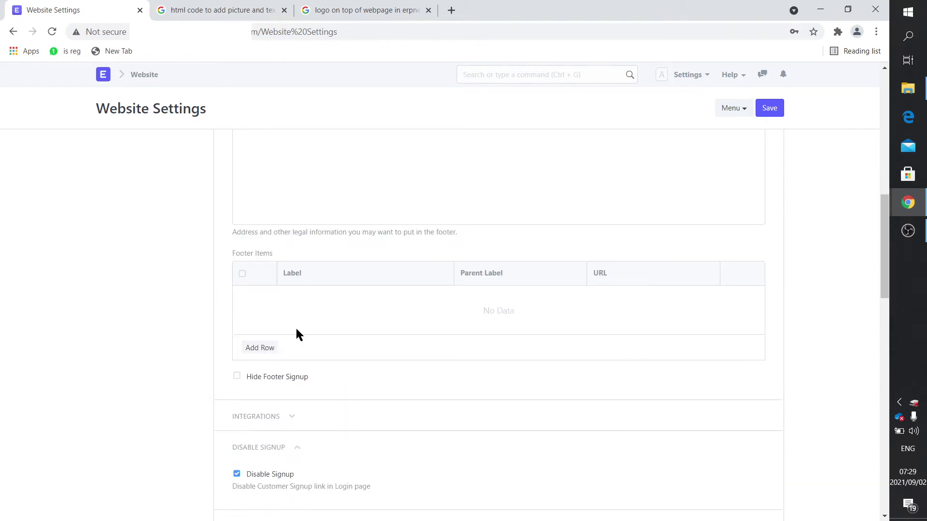
scroll(295, 327, "up", 8)
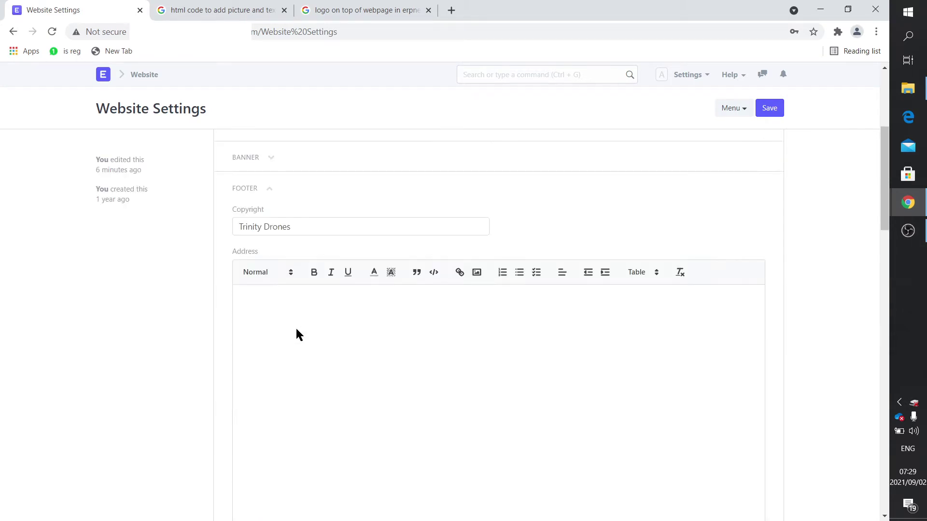
Step: Open Website Settings, view the live Trinity Drones site down to its footer, then close it
left_click(147, 75)
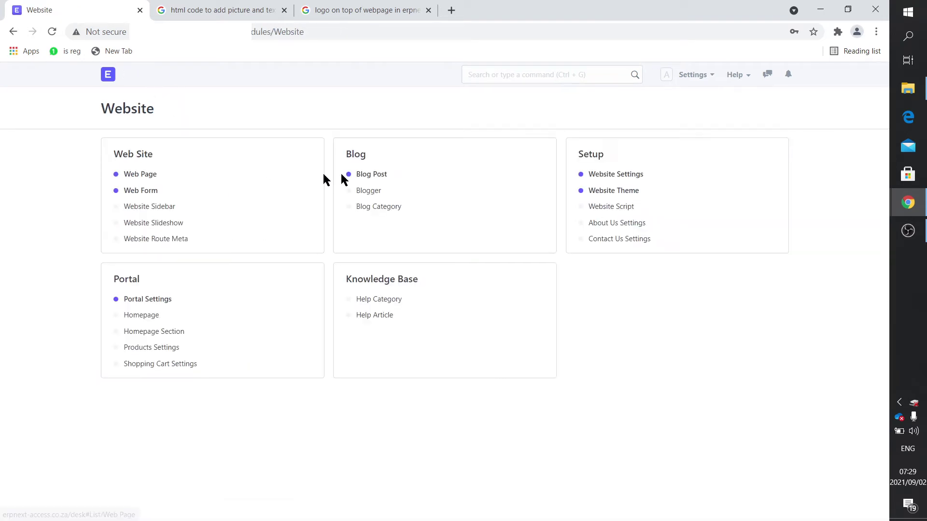
left_click(603, 176)
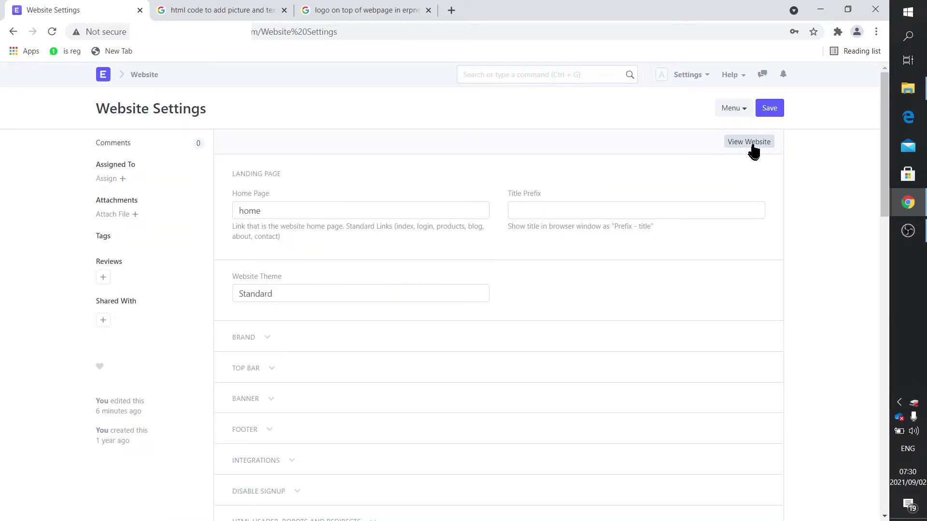
left_click(752, 143)
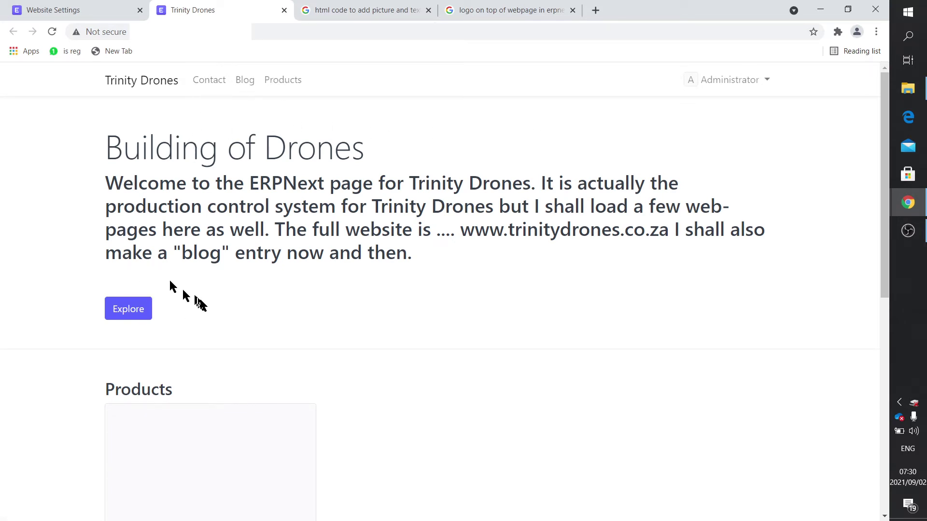
scroll(195, 297, "down", 4)
scroll(198, 381, "down", 5)
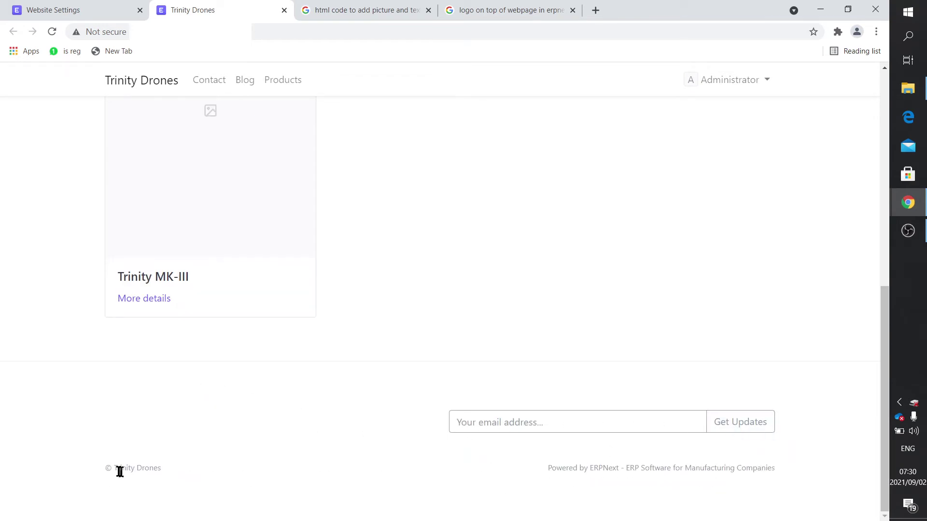
scroll(154, 470, "up", 9)
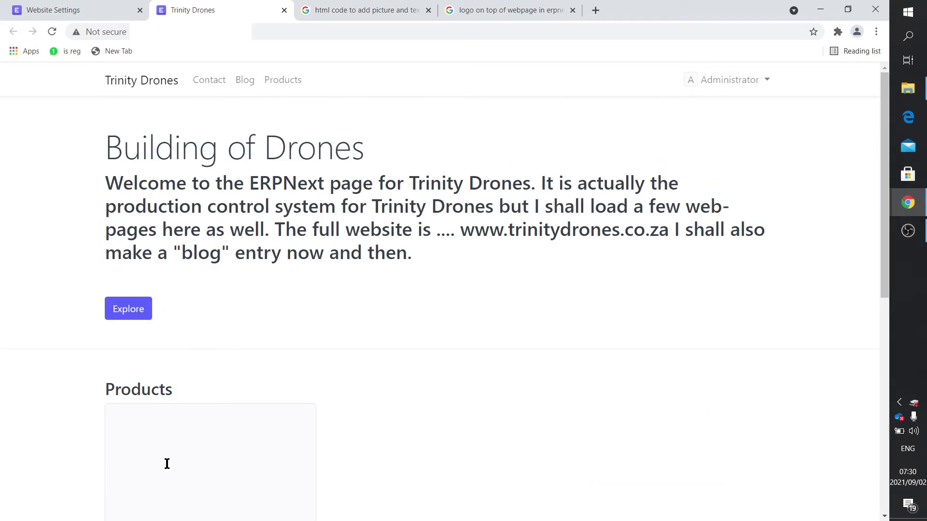
left_click(284, 10)
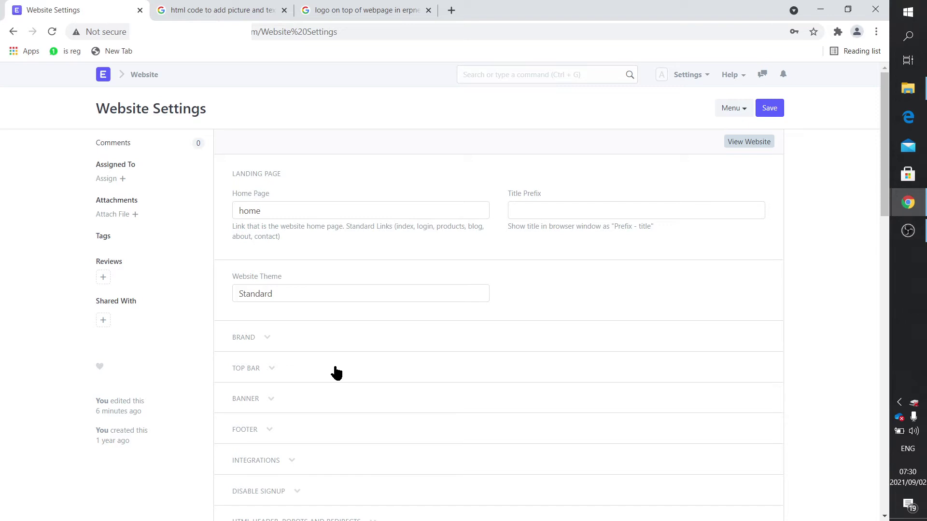
Step: Upload 1.png from the website pictures folder as the brand image
left_click(266, 341)
scroll(268, 344, "down", 2)
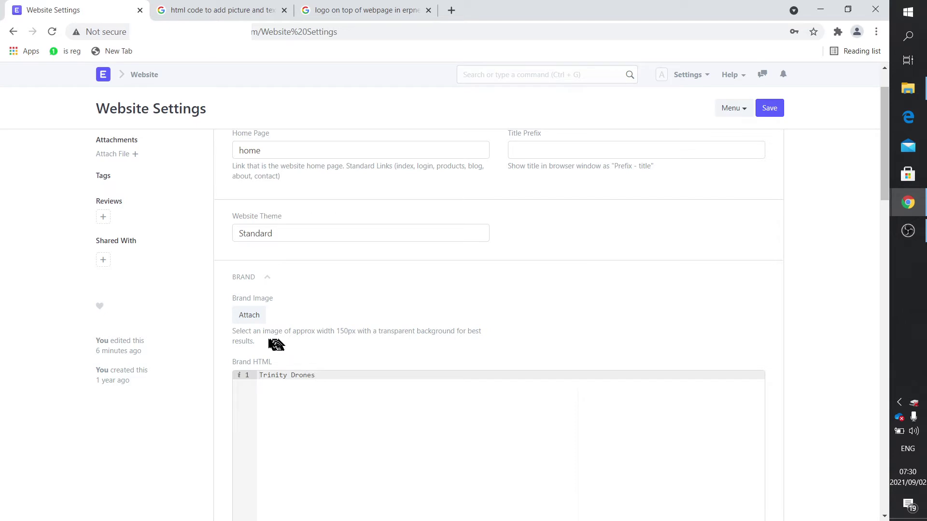
left_click(257, 317)
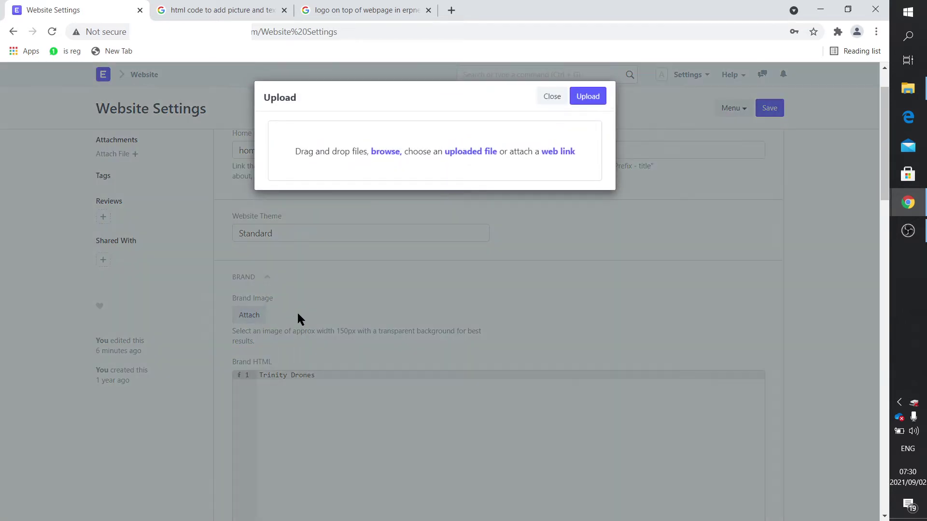
left_click(908, 88)
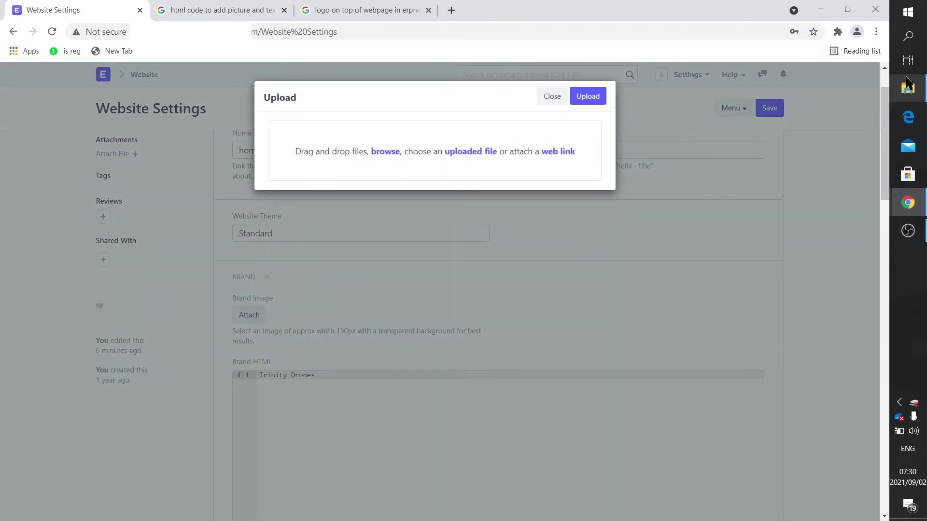
left_click_drag(615, 347, 445, 136)
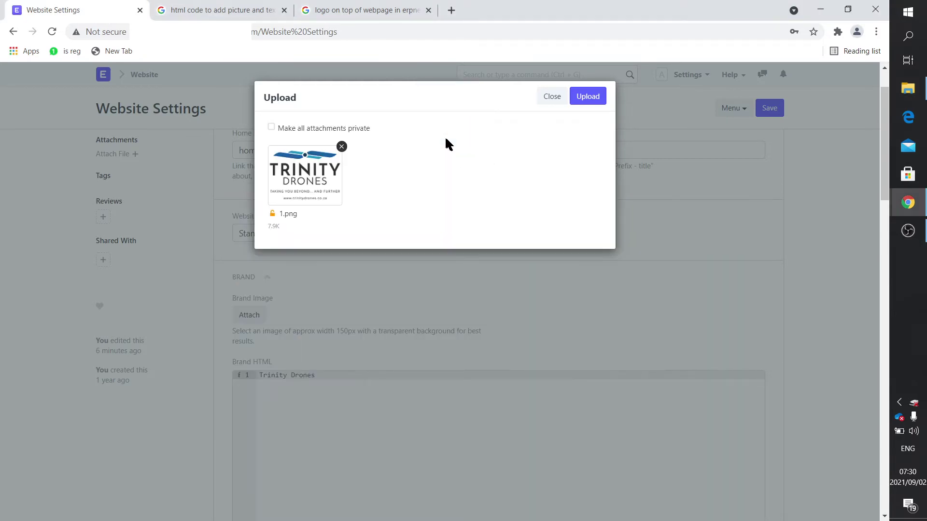
left_click(595, 99)
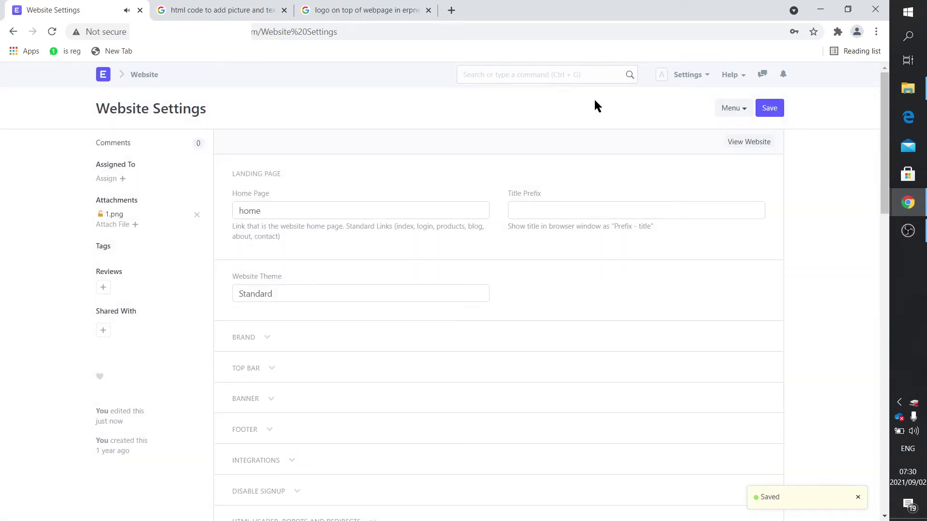
Step: Fill Brand HTML with the 1.png img tag (max-width 150px) and save
left_click(266, 340)
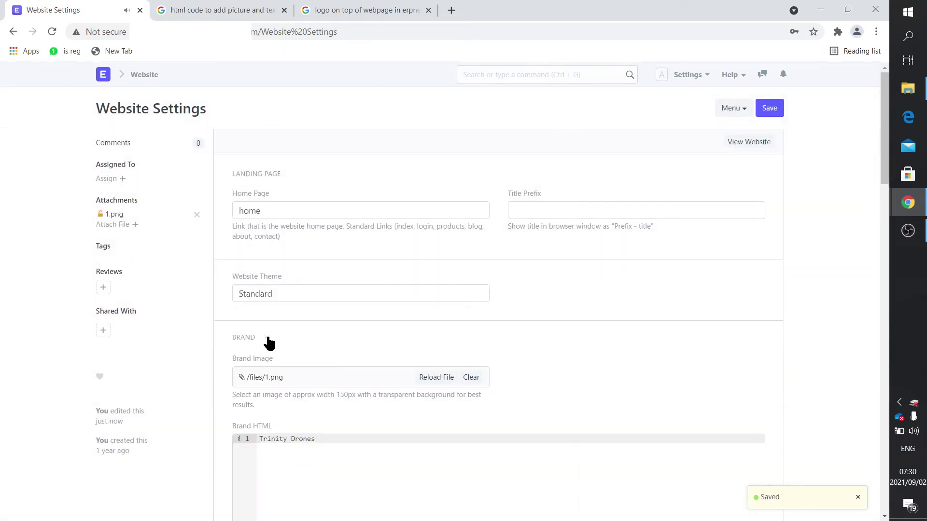
scroll(331, 387, "down", 5)
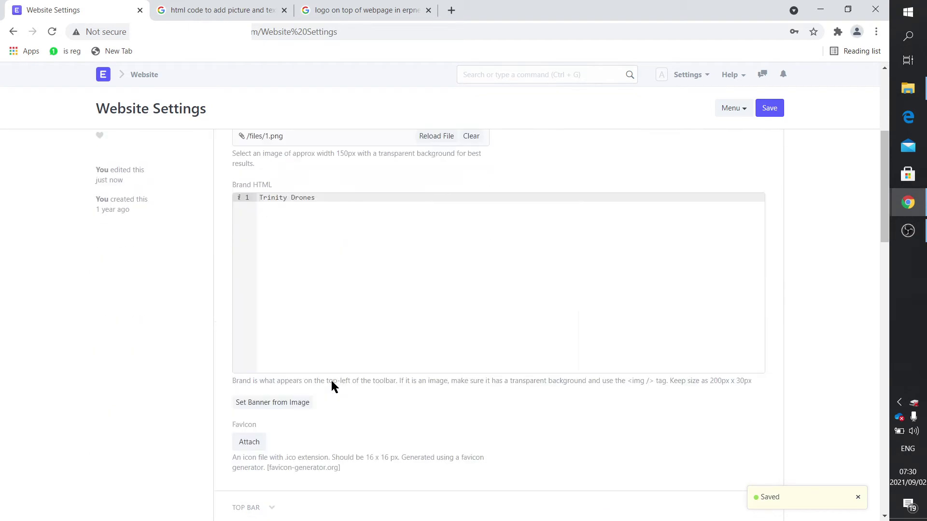
left_click(284, 404)
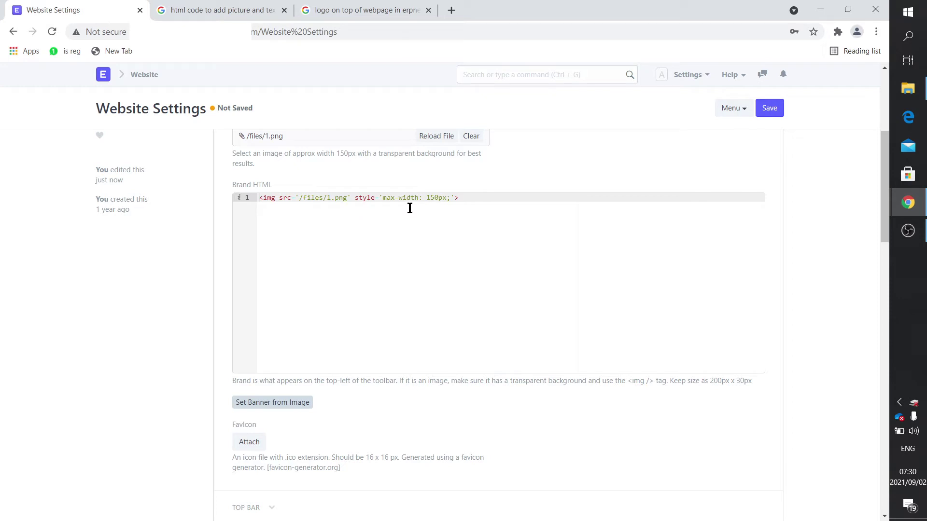
scroll(409, 208, "up", 1)
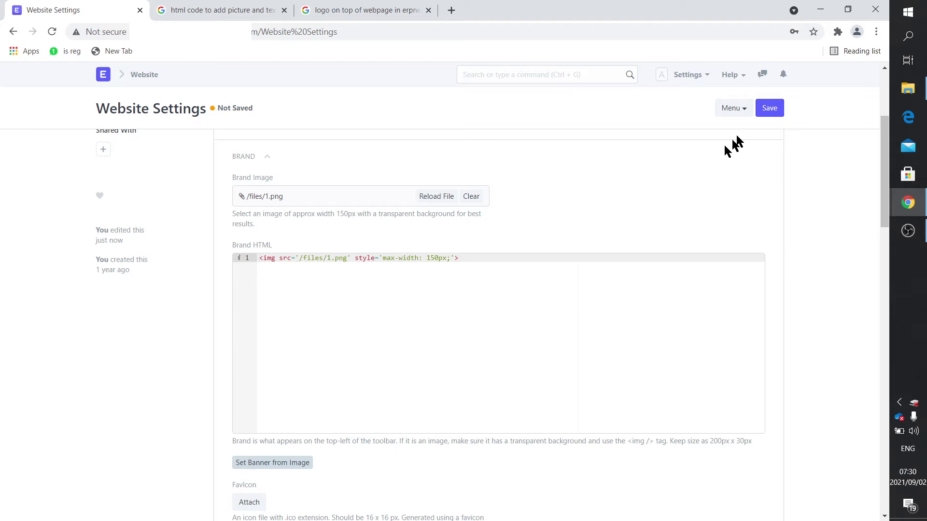
left_click(769, 109)
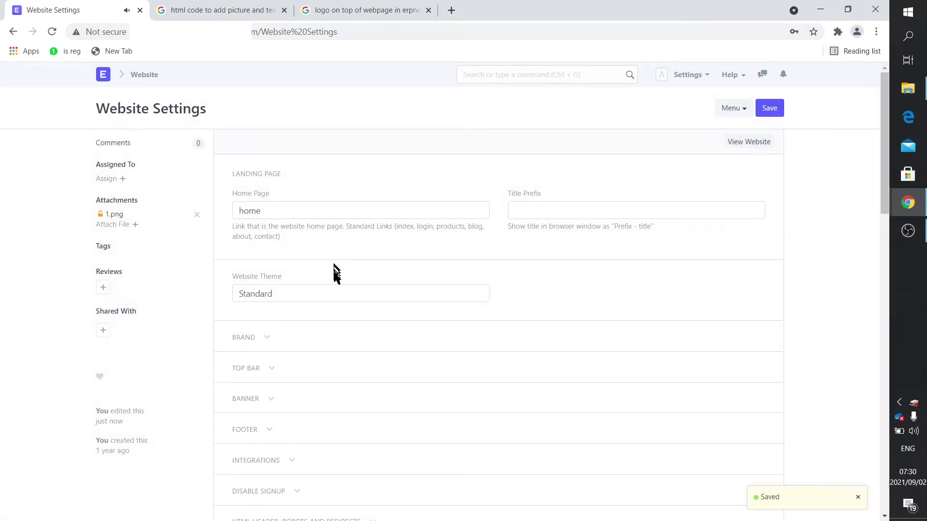
Step: Add a top bar row labelled Index with URL /index-page
left_click(270, 376)
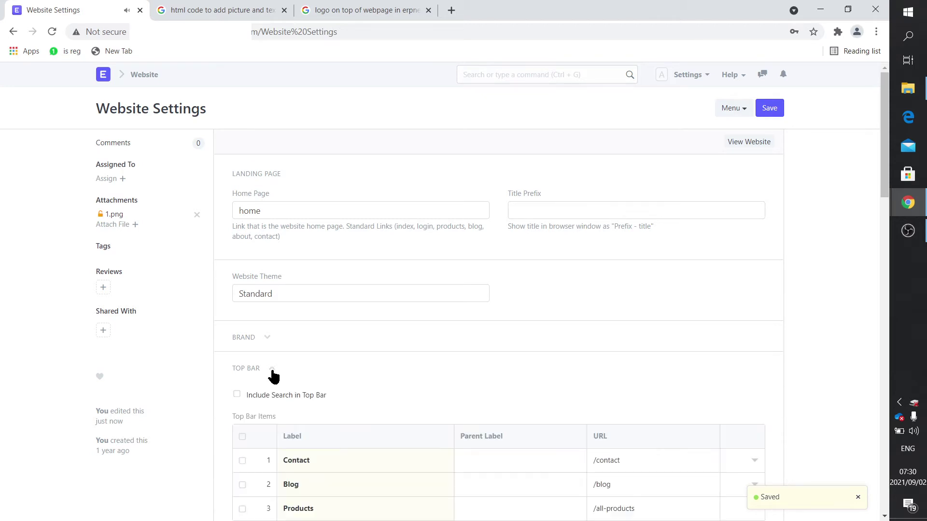
scroll(321, 396, "down", 2)
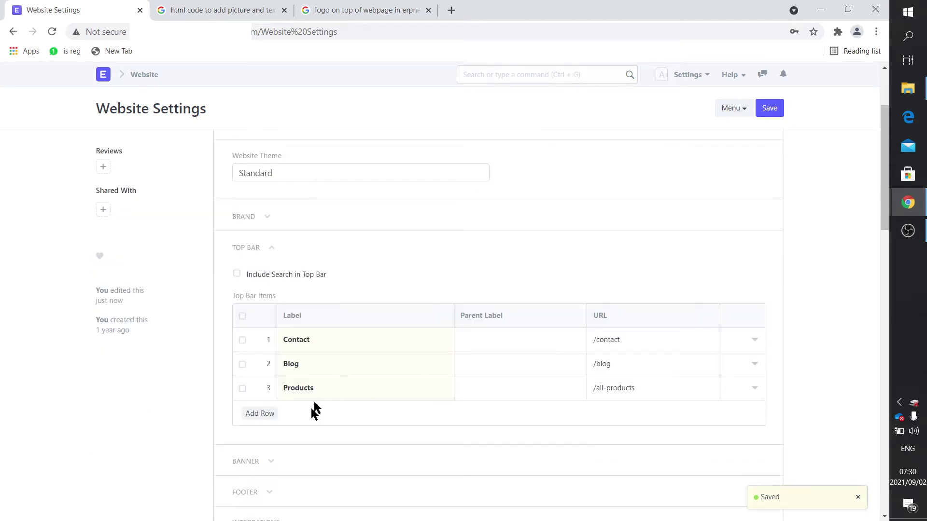
left_click(270, 415)
left_click(323, 413)
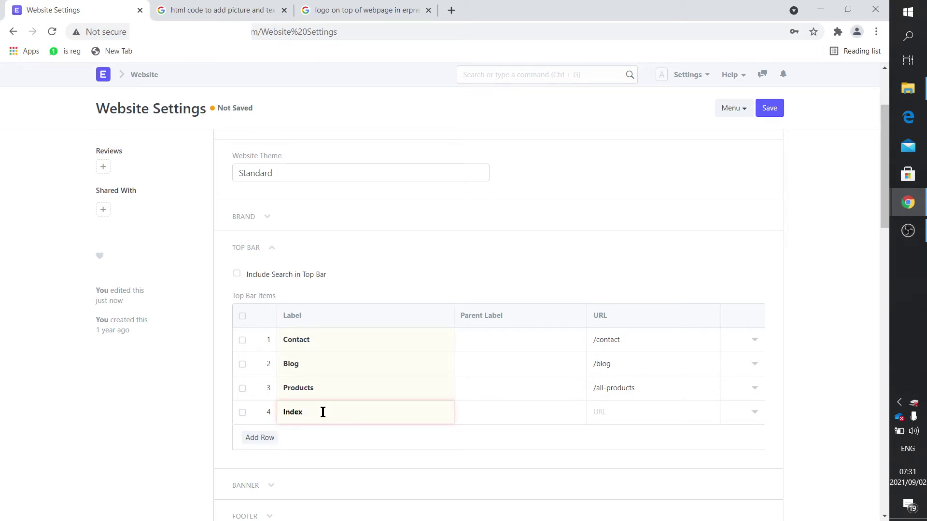
left_click(614, 416)
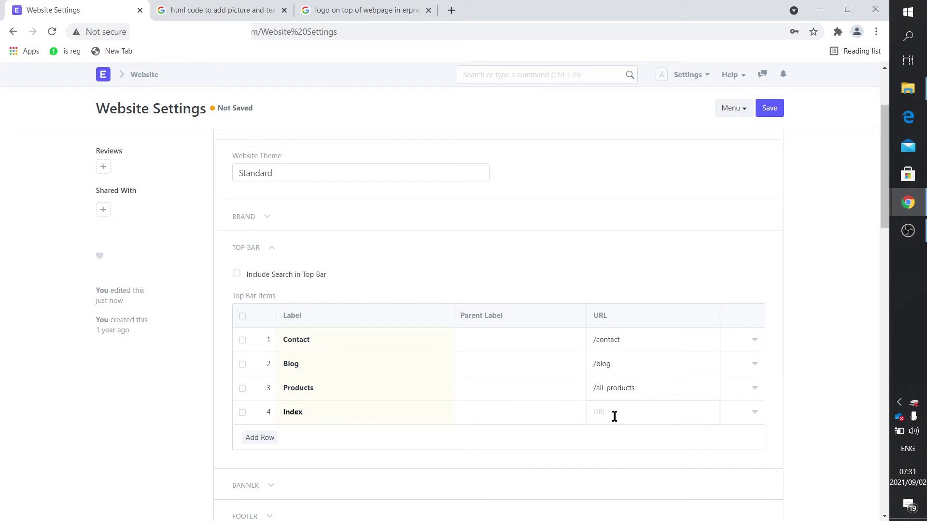
type("/index-page")
Step: Tick Right for the Index item and inspect the Products item's settings
left_click(755, 412)
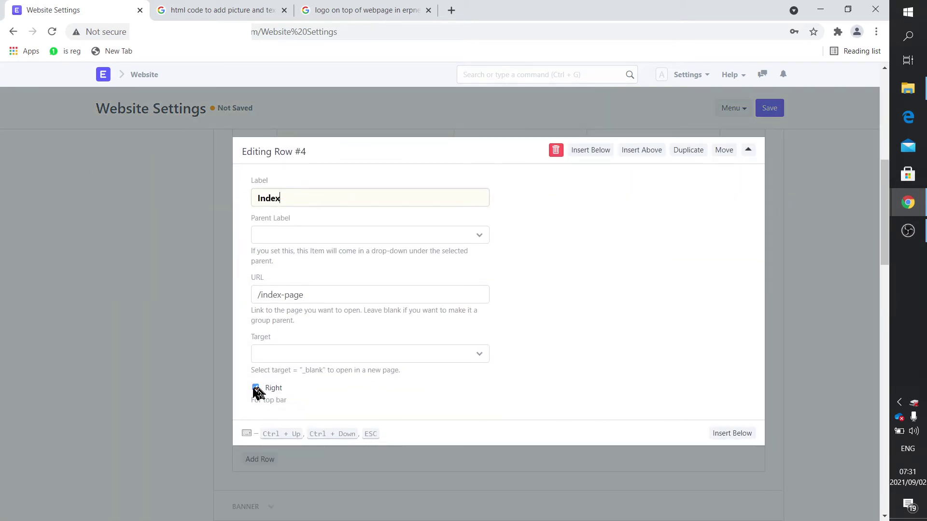
left_click(255, 389)
left_click(177, 306)
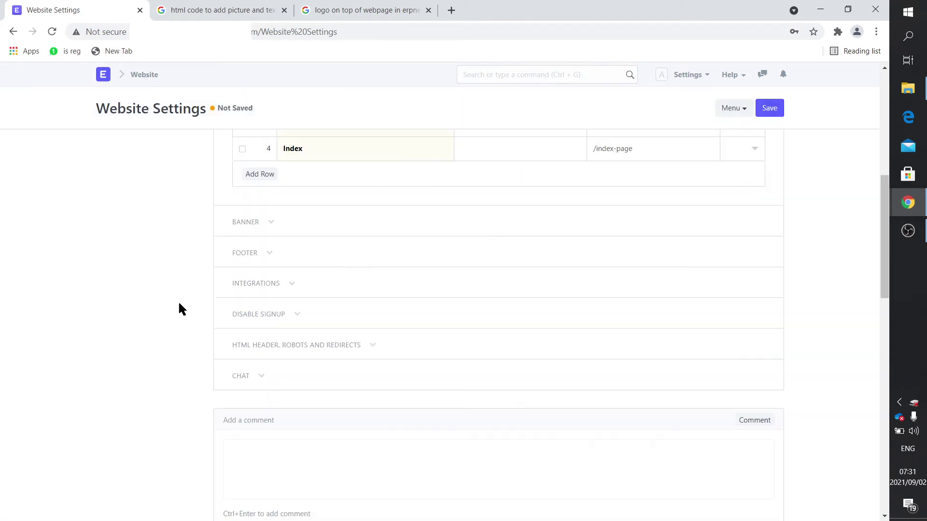
scroll(387, 290, "up", 2)
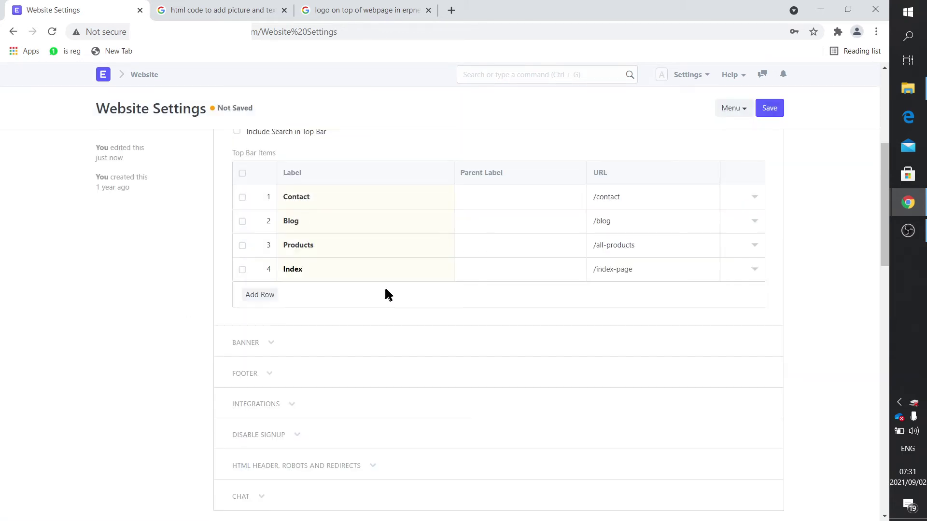
left_click(753, 248)
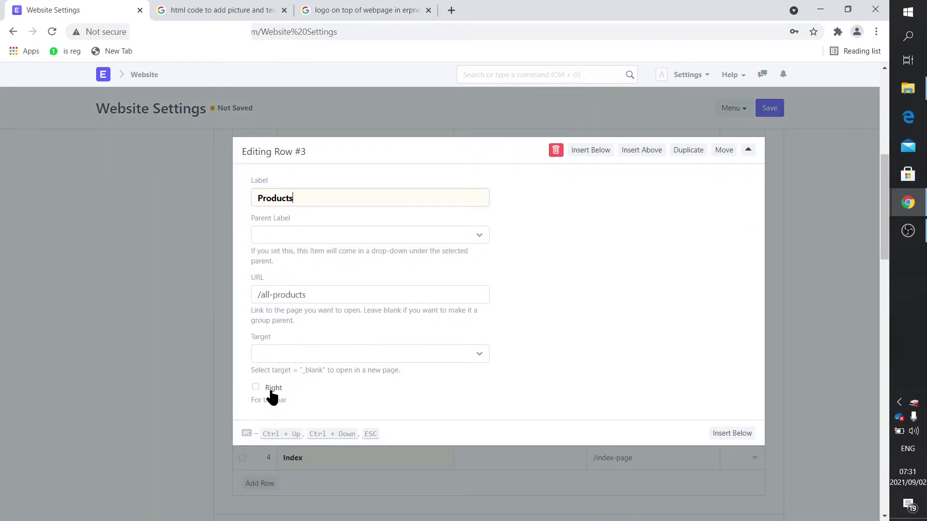
left_click(198, 374)
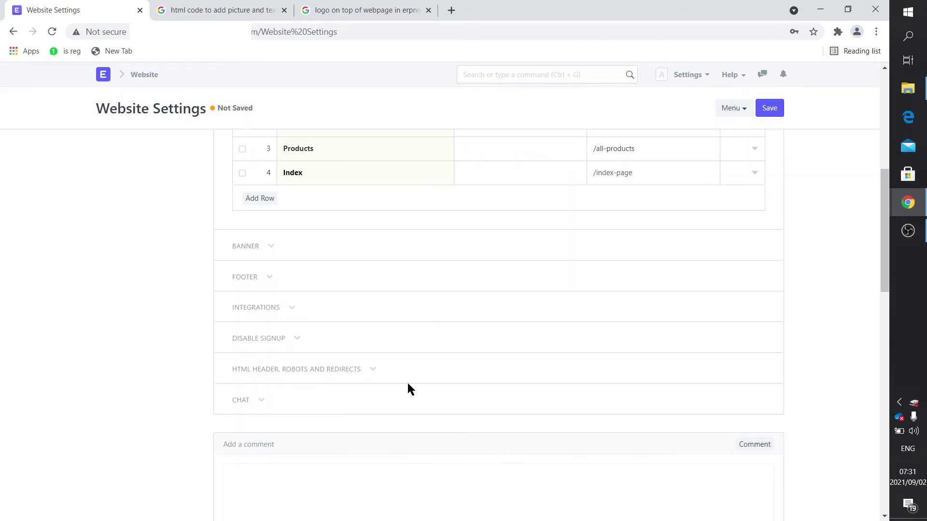
scroll(407, 382, "up", 5)
Step: Save the Website Settings with the right-aligned Index top bar item
left_click(768, 110)
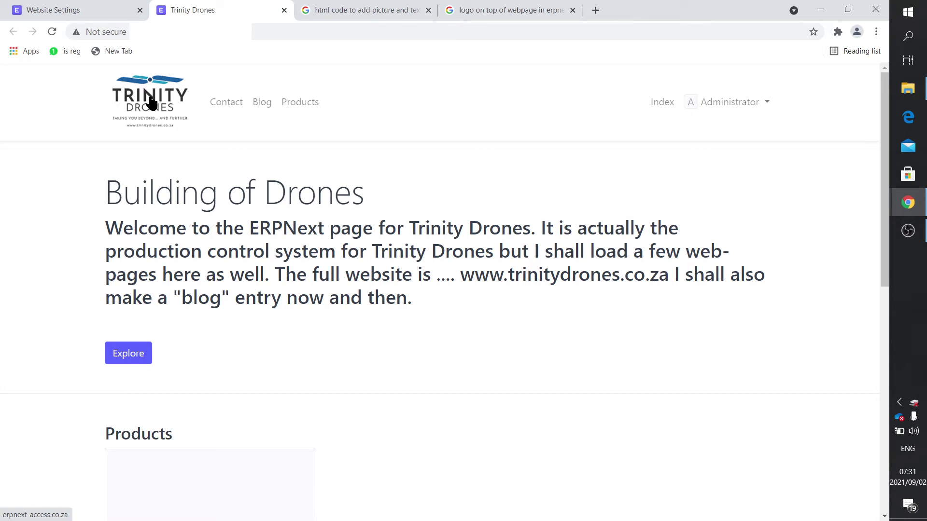
Step: Untick Right on the Index top bar item so it sits with the other links
left_click(284, 11)
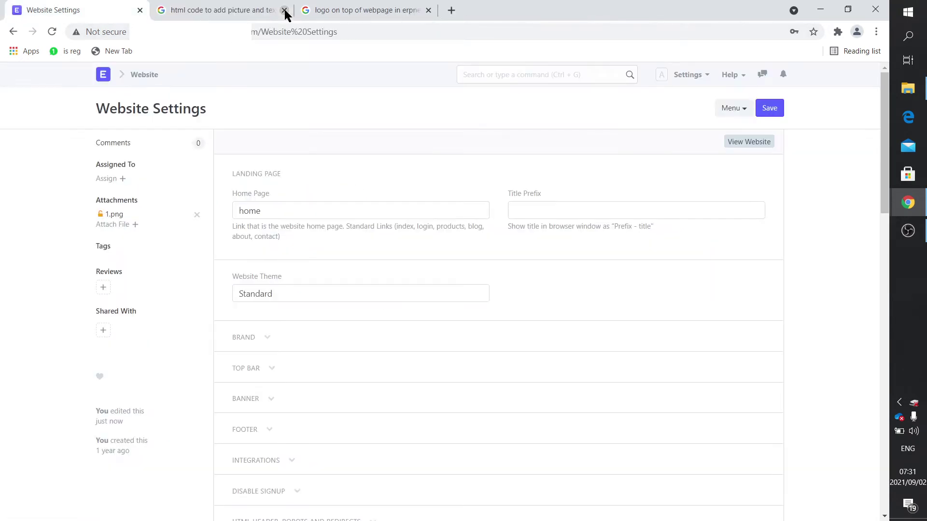
left_click(273, 372)
scroll(372, 480, "down", 2)
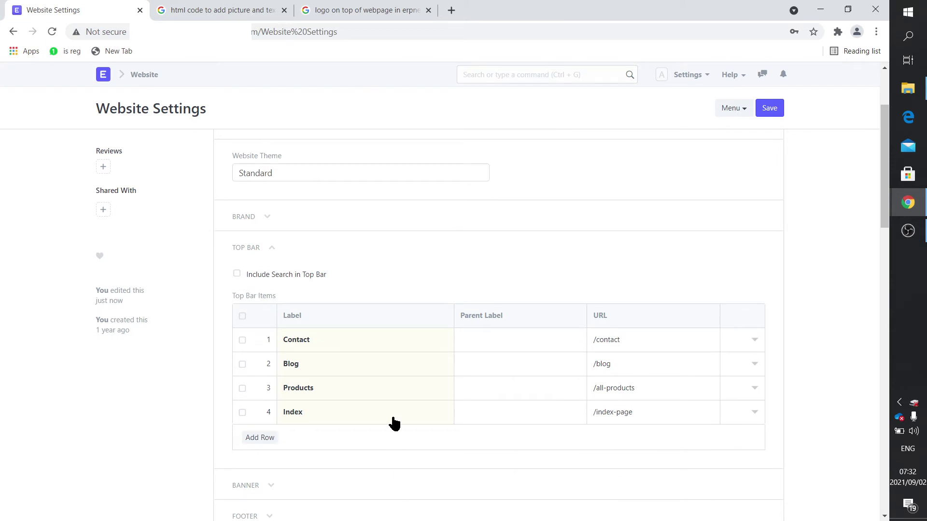
left_click(754, 413)
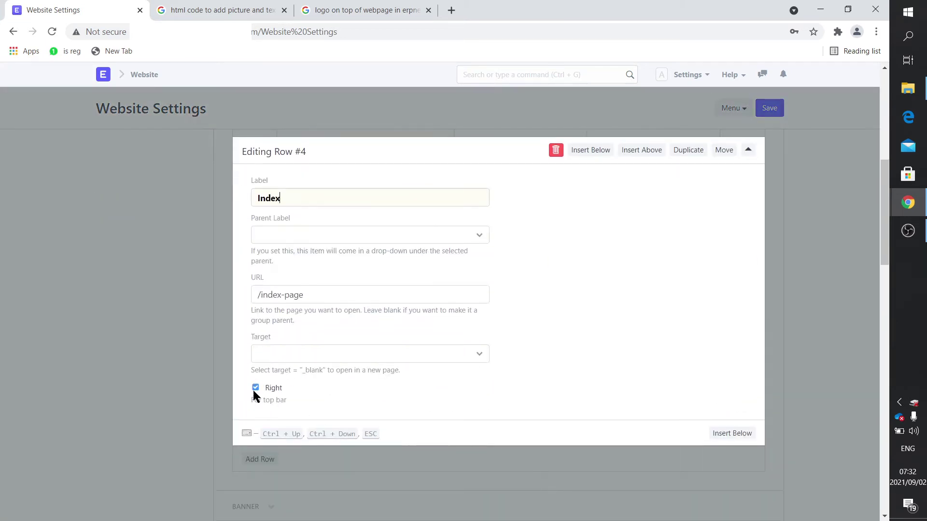
left_click(191, 377)
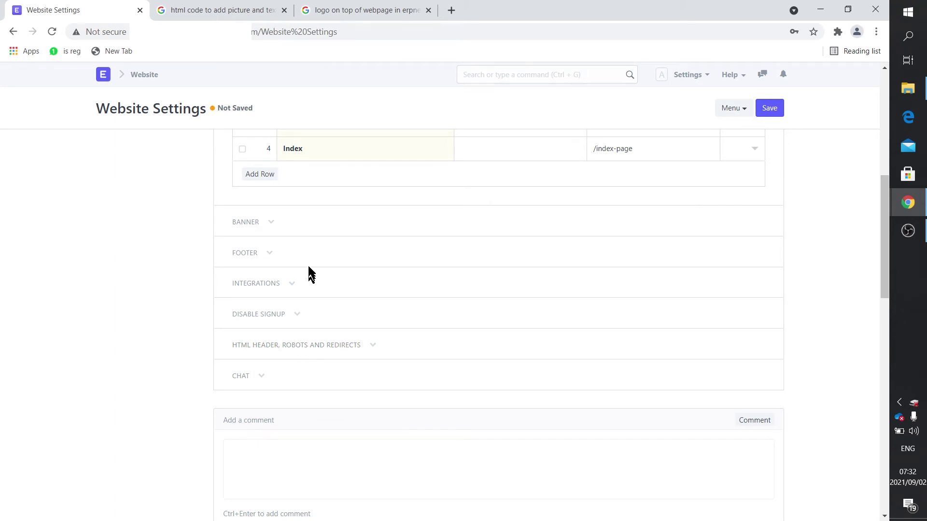
Step: Tick Hide Footer Signup in the footer settings and save
left_click(267, 256)
scroll(283, 367, "down", 15)
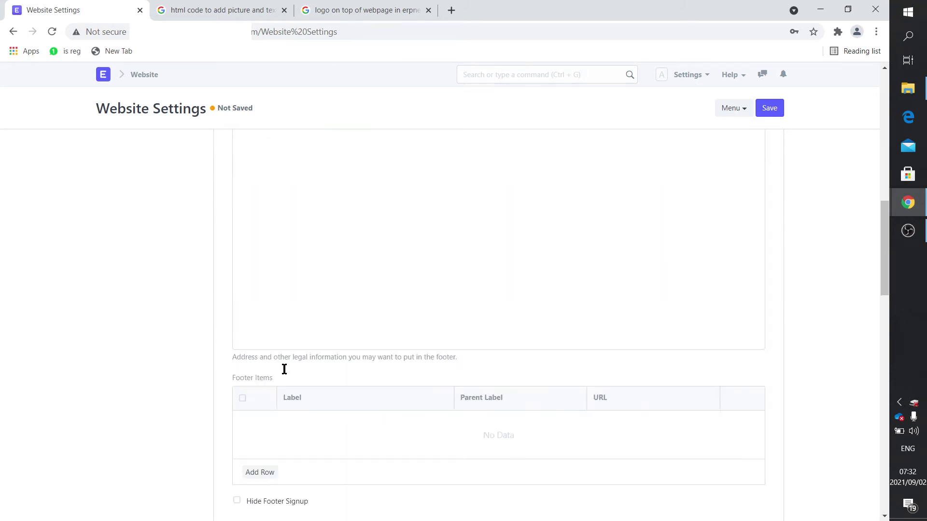
scroll(284, 372, "up", 3)
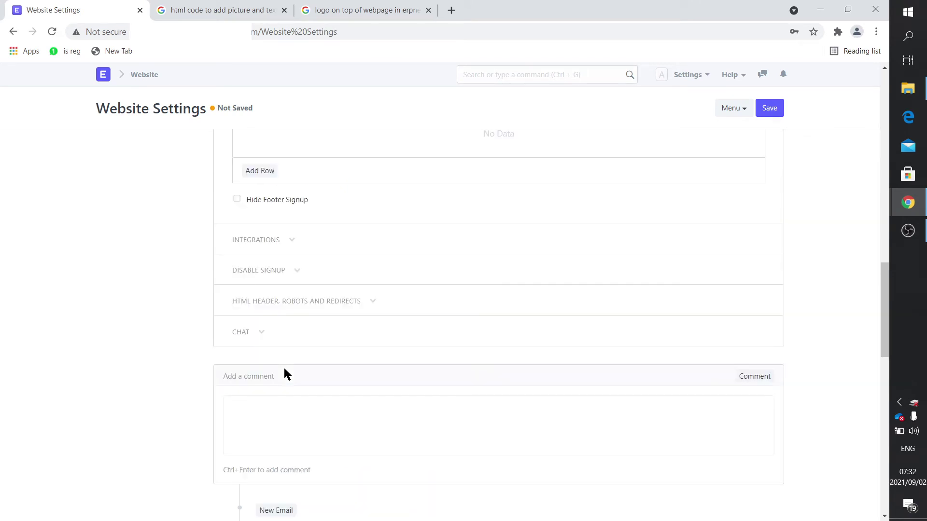
left_click(237, 198)
left_click(774, 110)
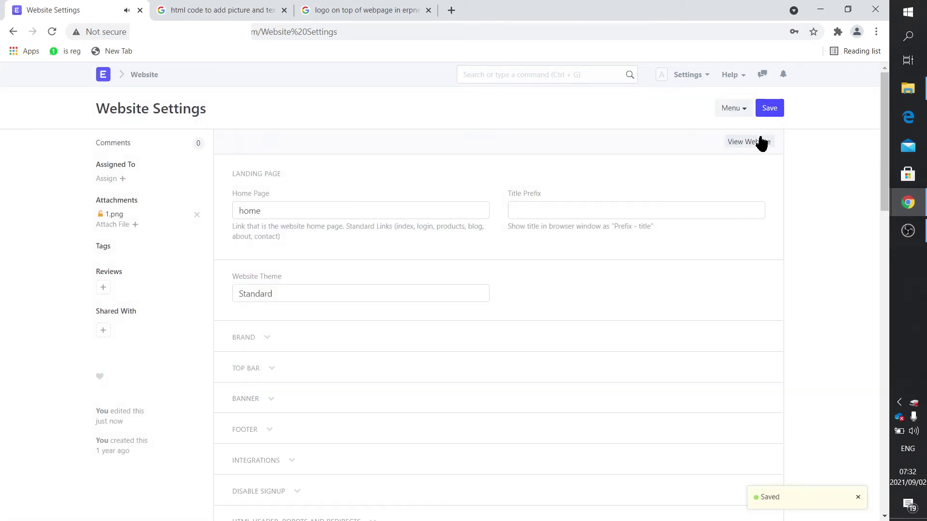
left_click(759, 141)
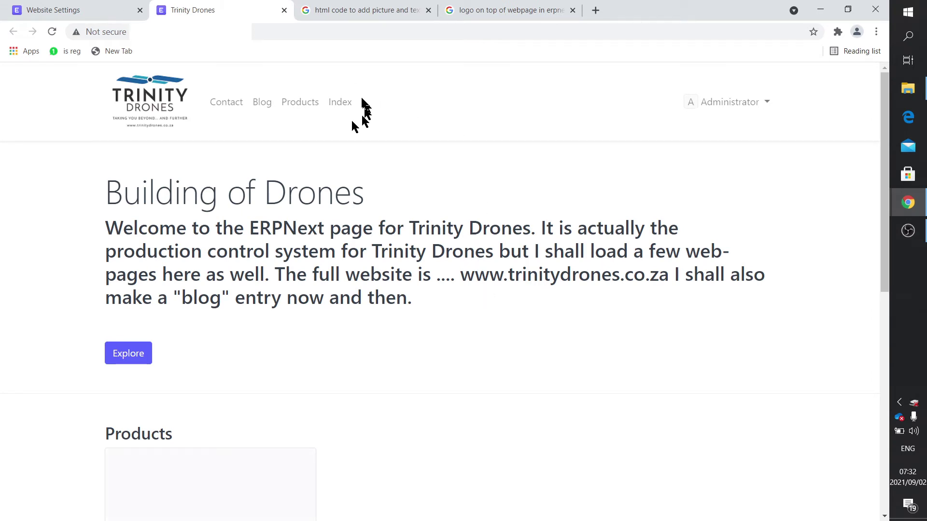
scroll(522, 285, "down", 8)
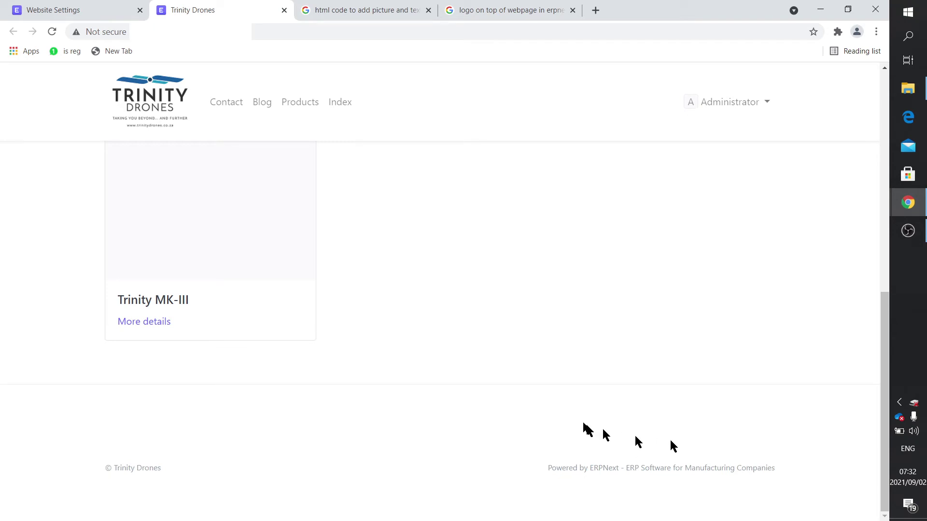
scroll(577, 416, "up", 6)
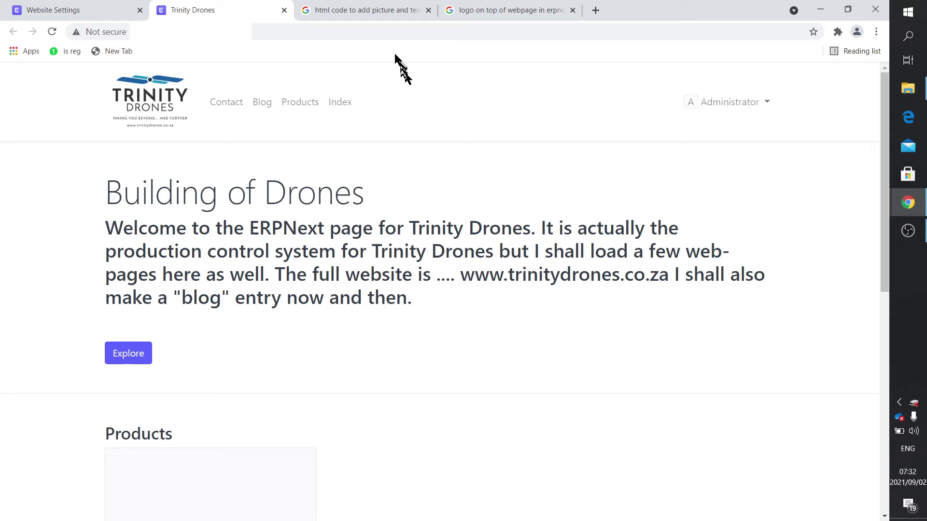
left_click(340, 103)
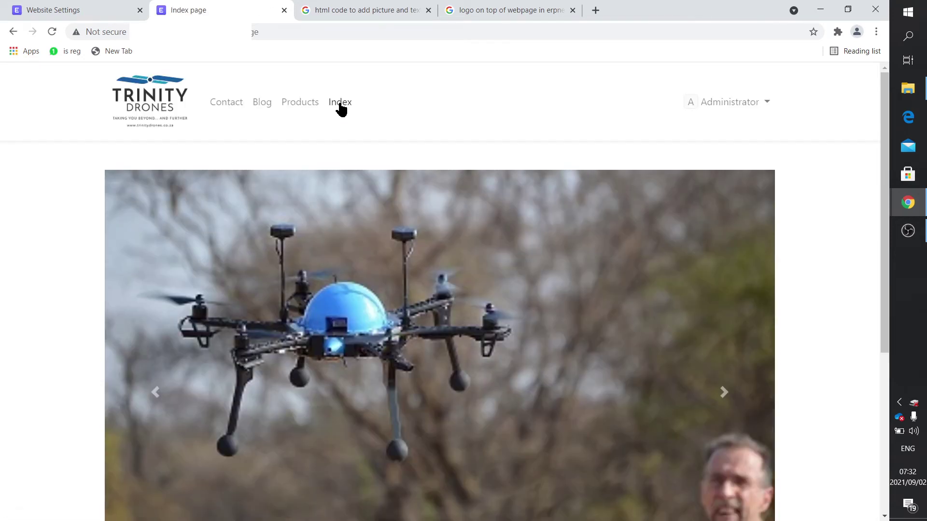
scroll(459, 462, "down", 5)
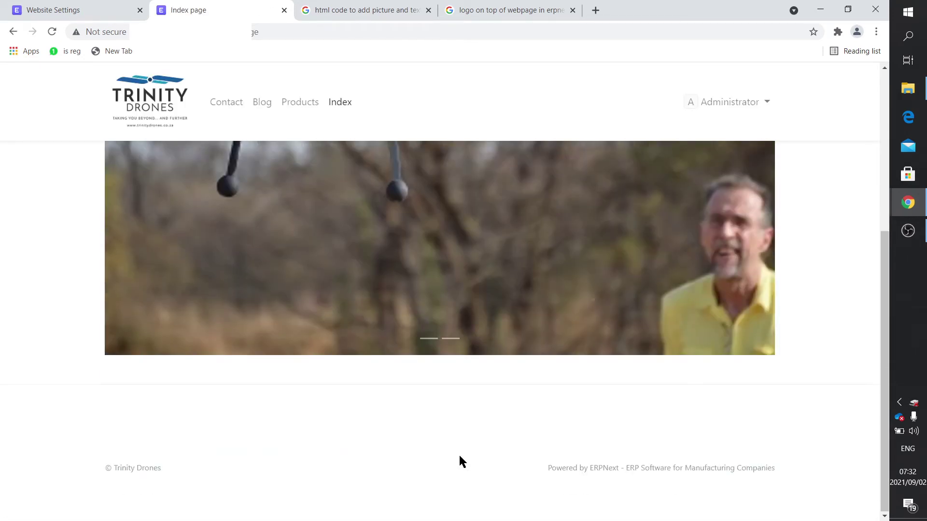
scroll(459, 456, "up", 3)
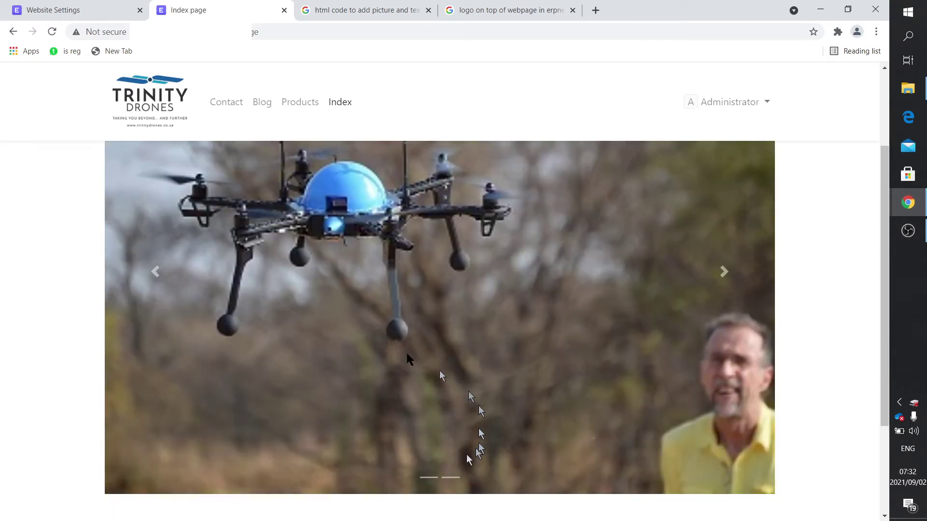
left_click(723, 273)
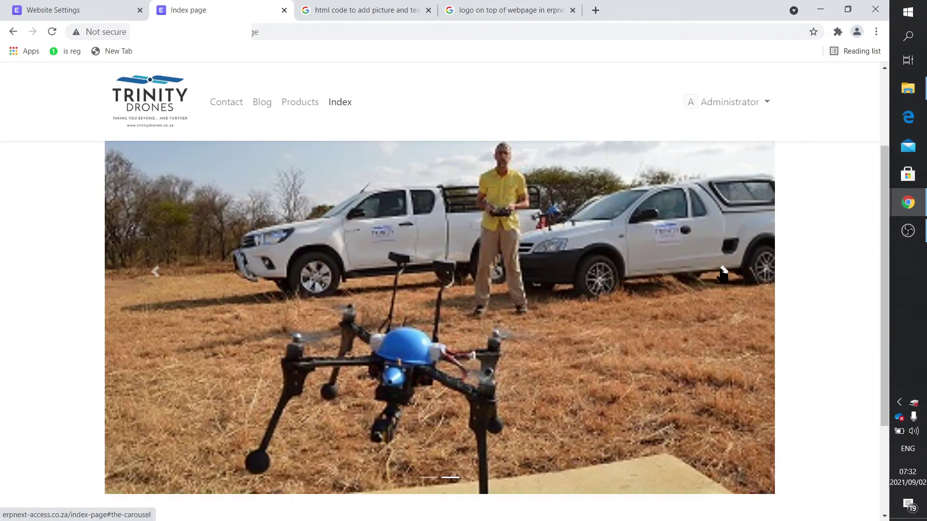
left_click(723, 273)
left_click(723, 273)
left_click(723, 272)
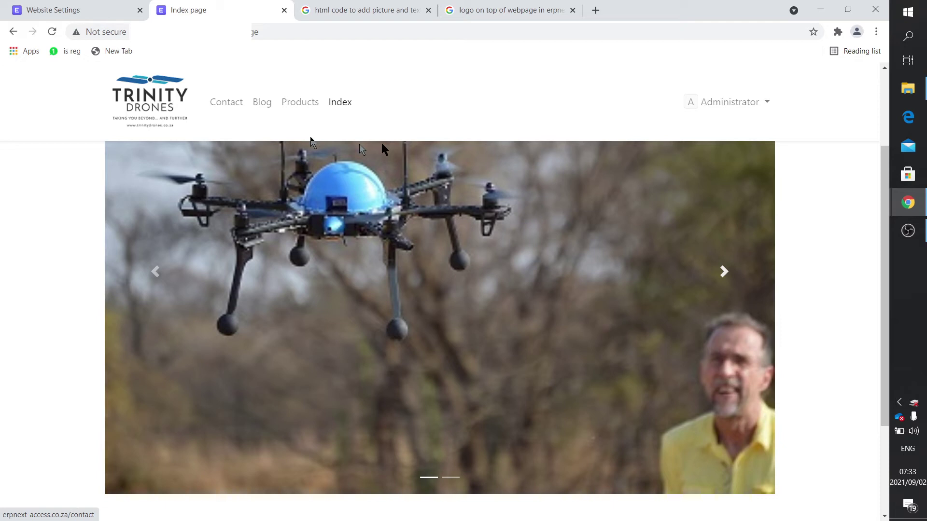
left_click(284, 10)
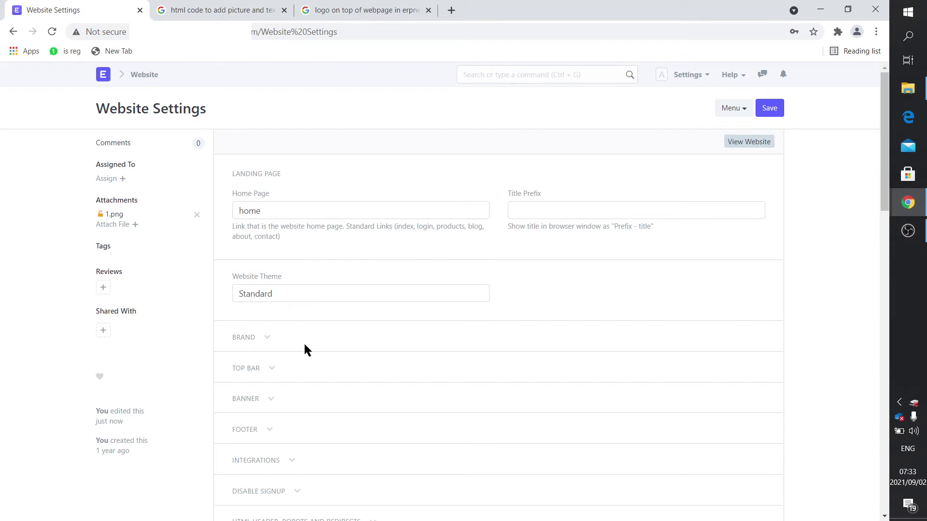
Step: Open the Index page record from the Web Page list
left_click(144, 74)
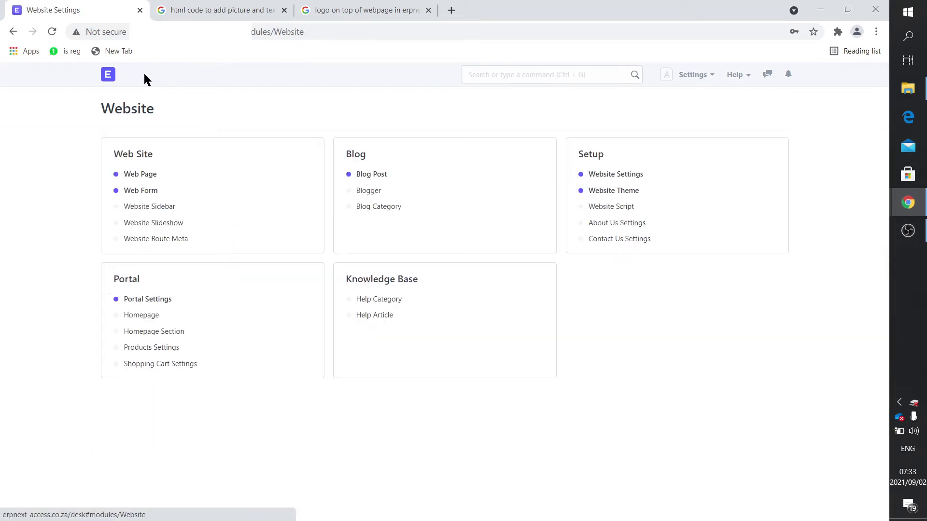
left_click(146, 177)
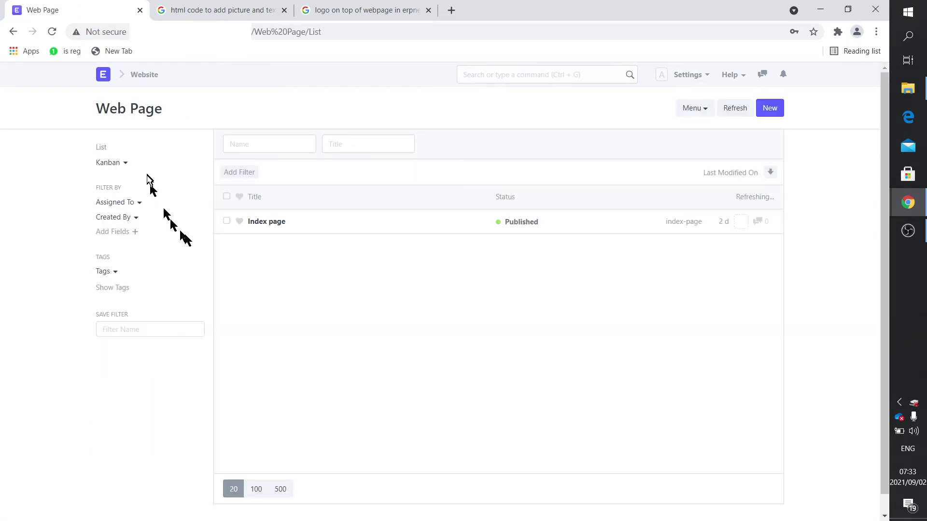
left_click(272, 223)
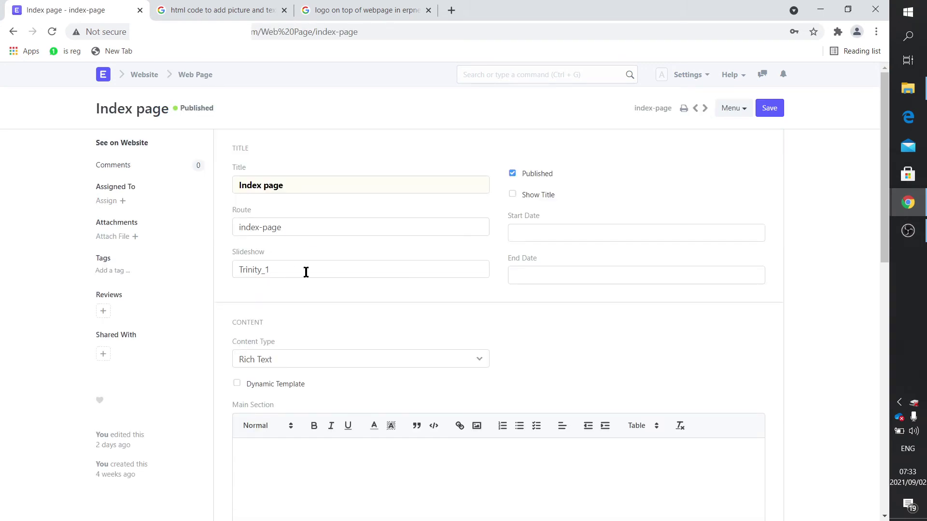
Step: Search 'slidesho' in the awesome bar and open the Website Slideshow List
left_click(550, 76)
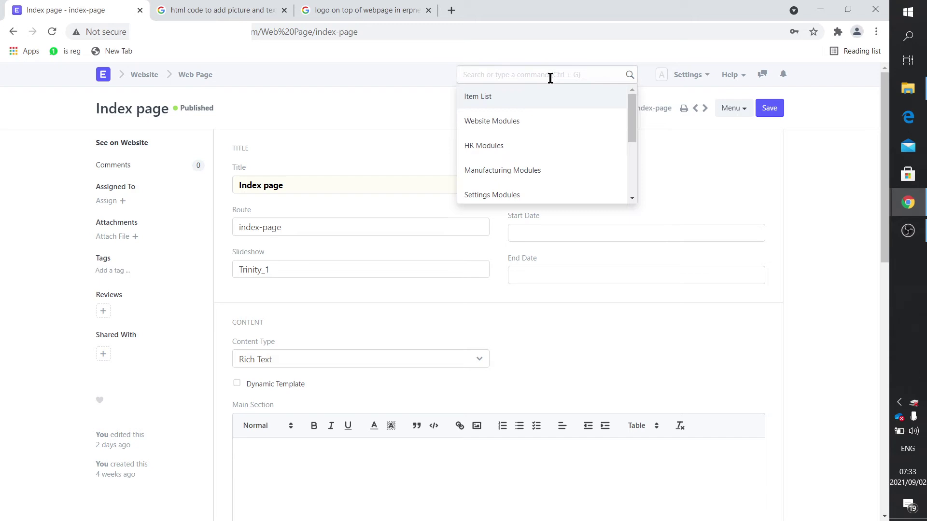
type("slide s")
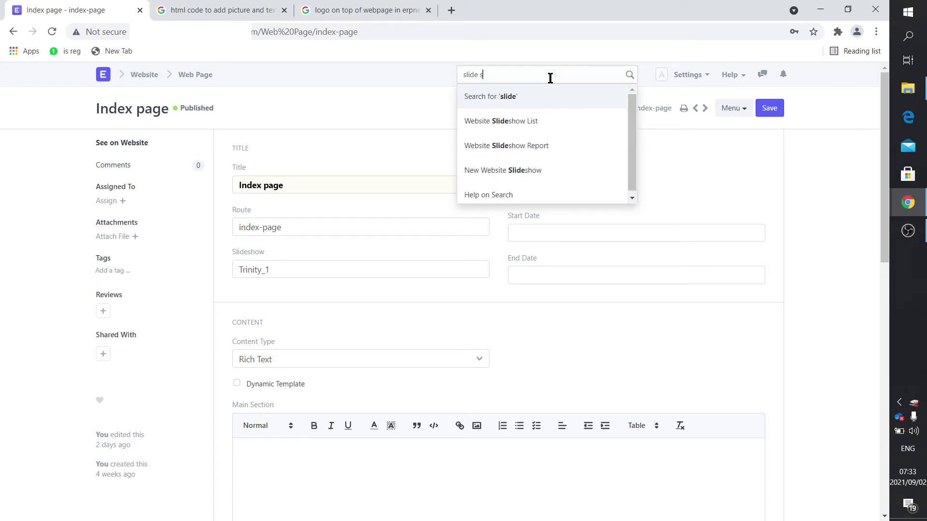
type("ho")
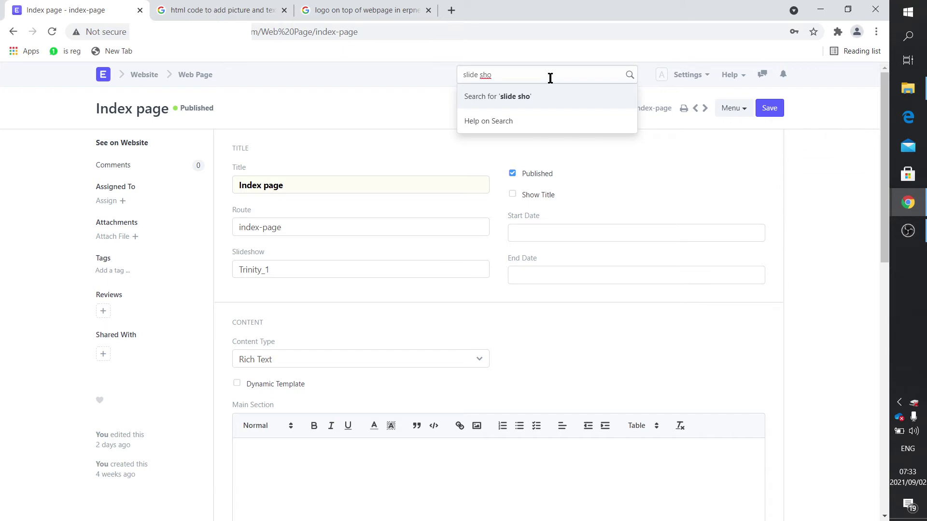
type("w")
left_click_drag(500, 75, 459, 75)
type("slid")
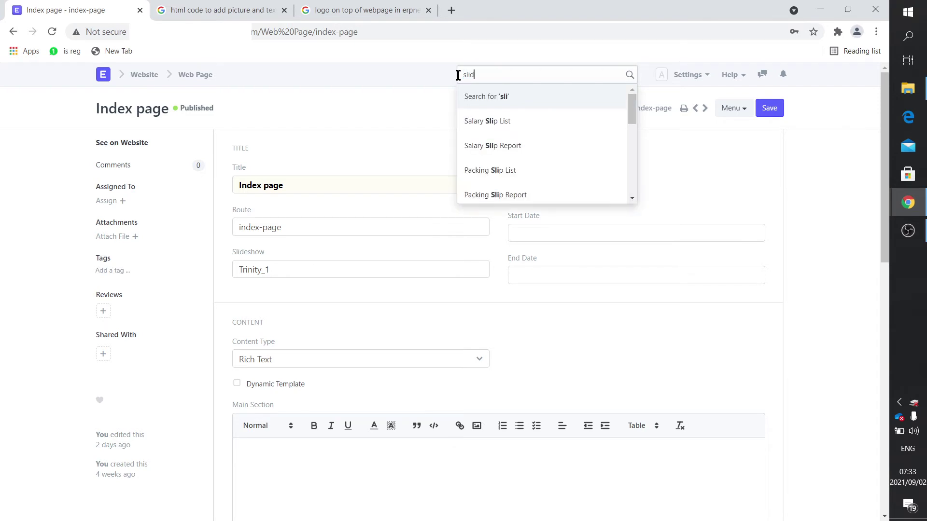
type("esho")
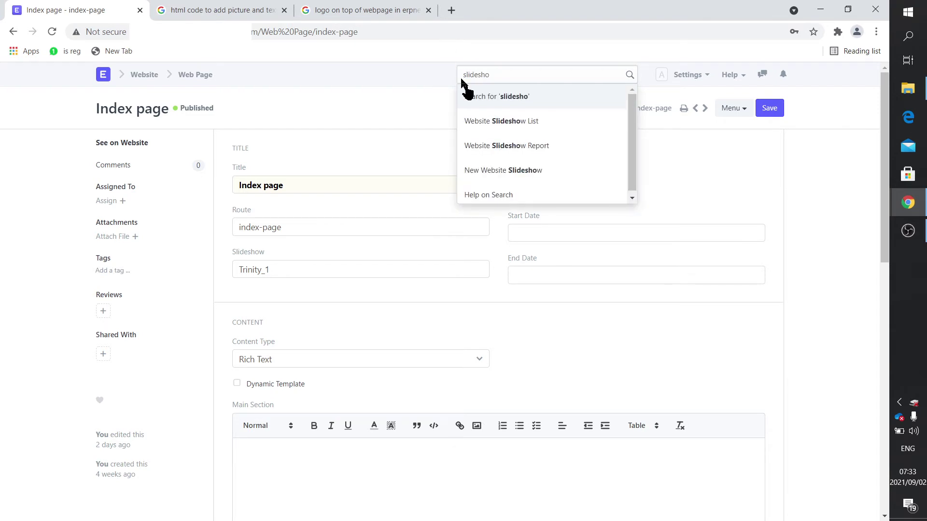
left_click(506, 120)
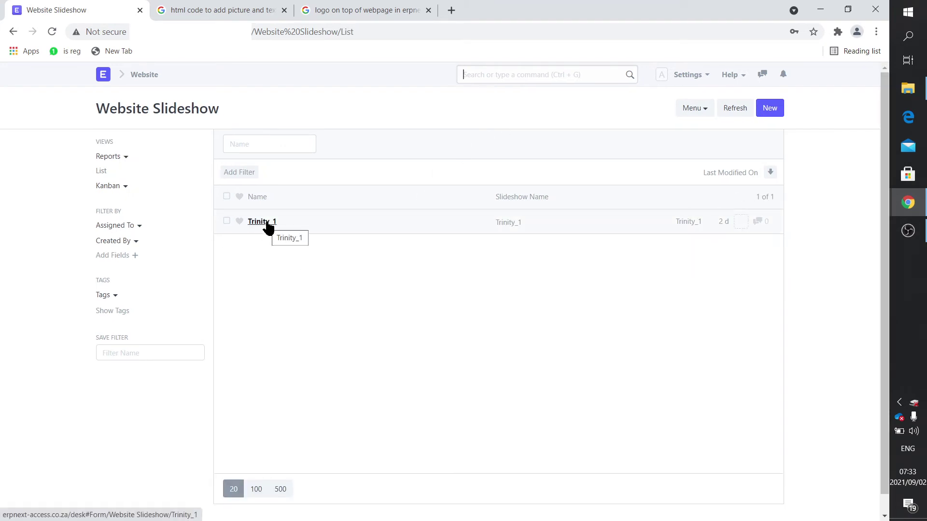
Step: Review the Trinity_1 slideshow's two images, then the Index page web page that uses it
left_click(267, 223)
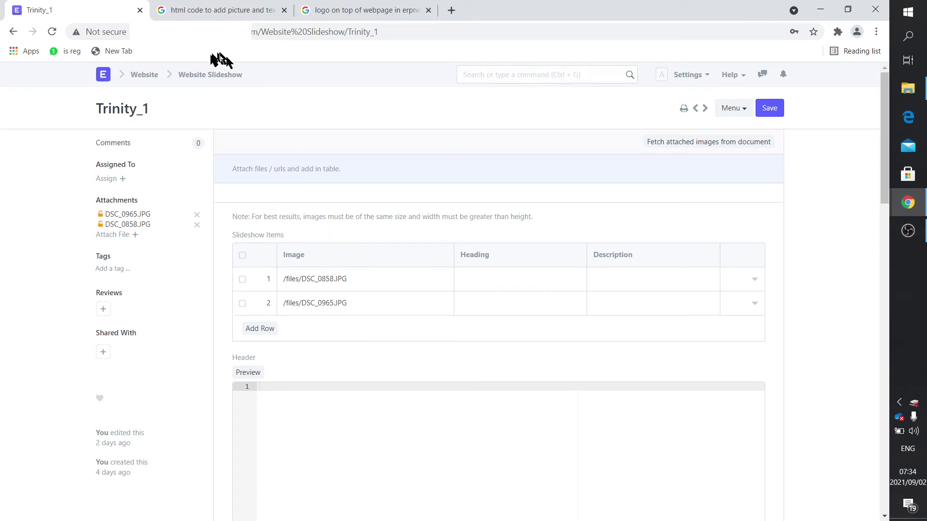
left_click(151, 76)
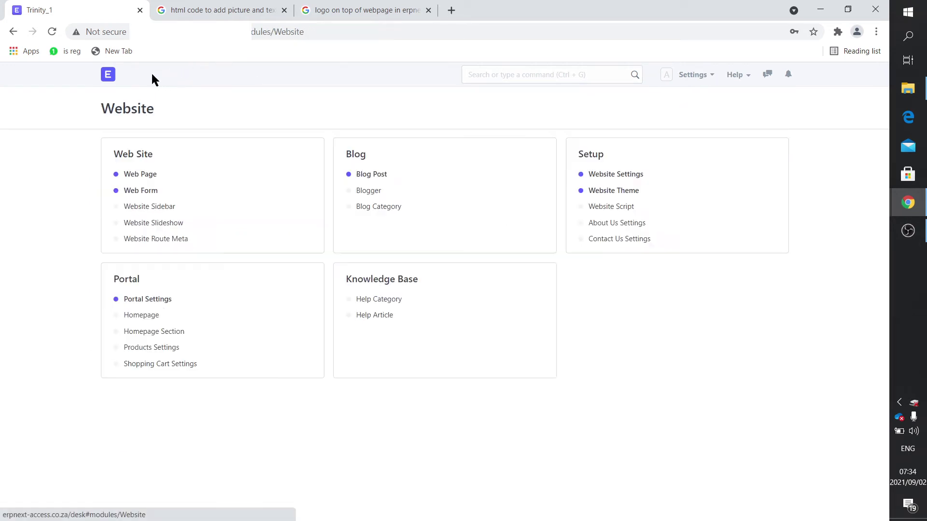
left_click(138, 175)
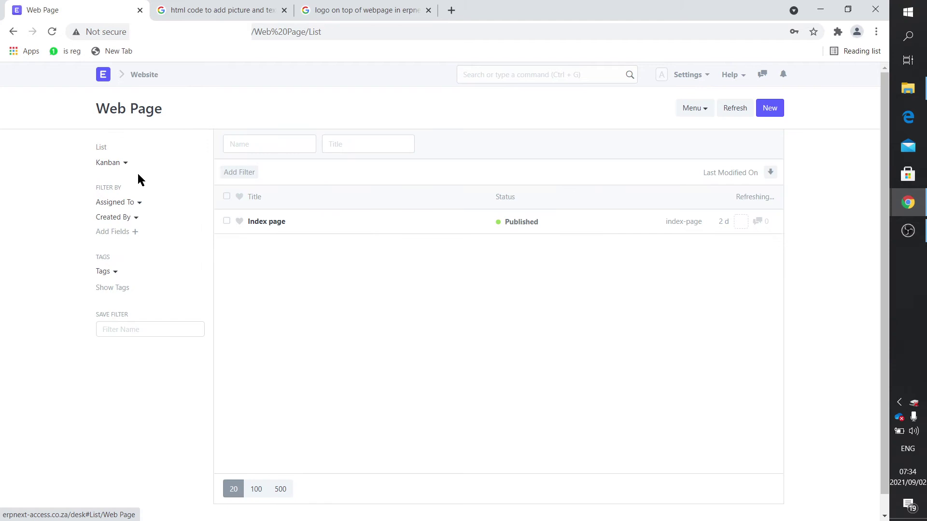
left_click(256, 223)
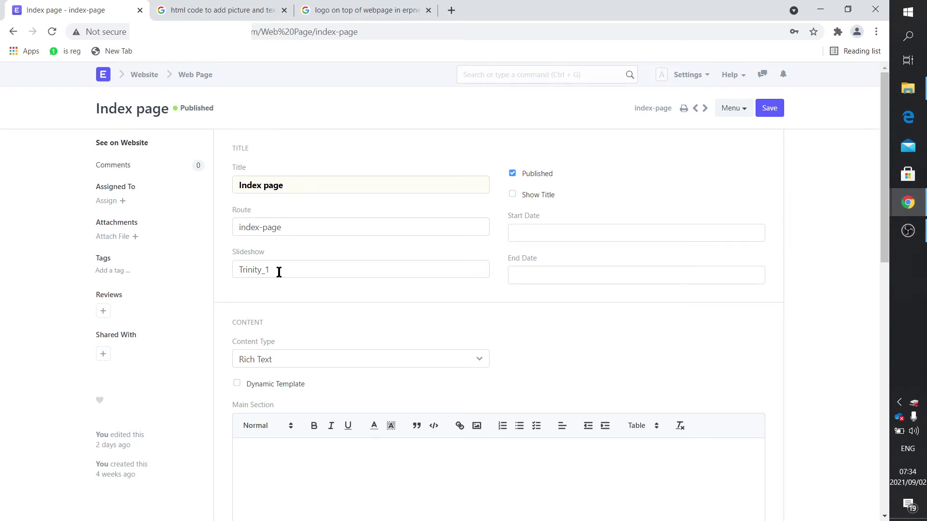
scroll(283, 271, "down", 4)
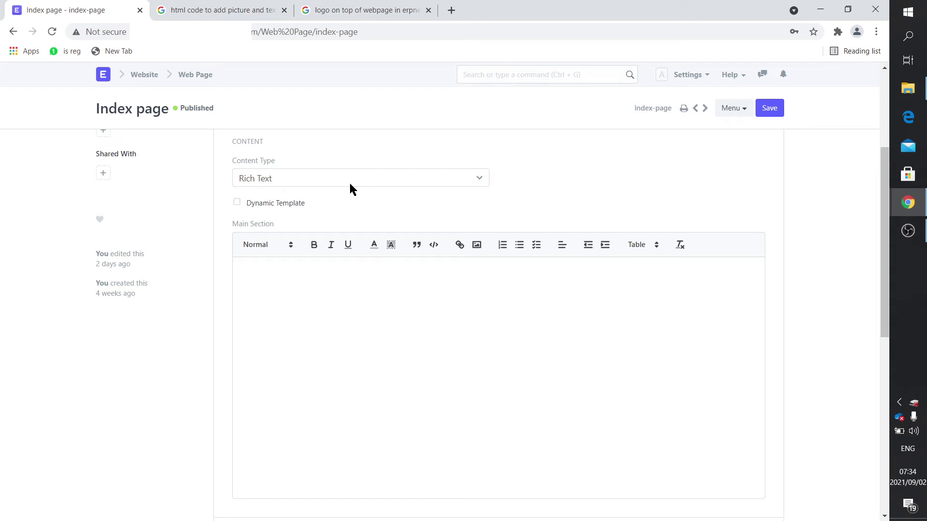
scroll(346, 181, "up", 4)
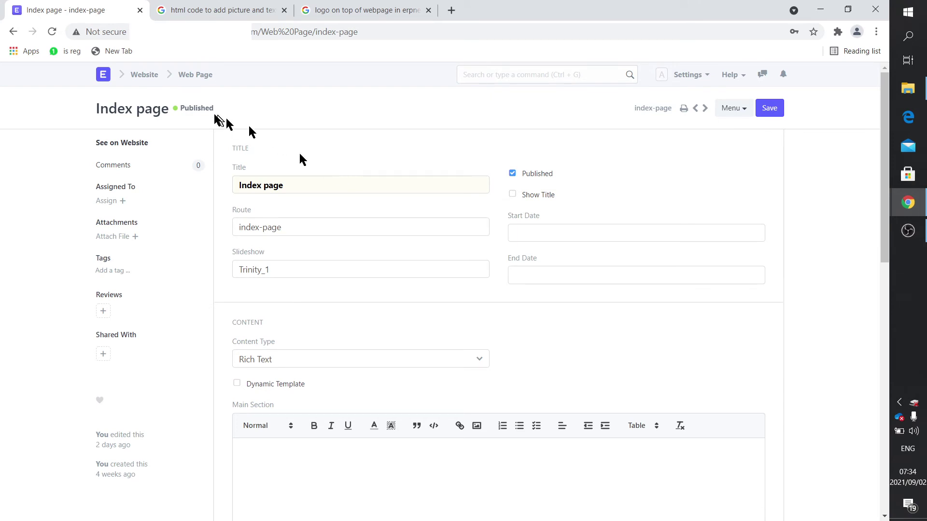
Step: Review the Trinity Drones Homepage record and its Building of Drones tagline
left_click(151, 76)
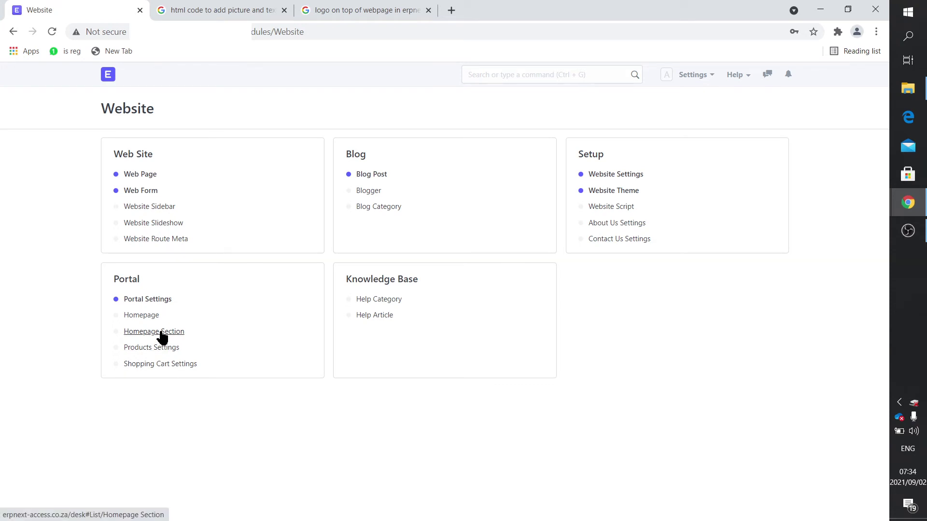
left_click(150, 317)
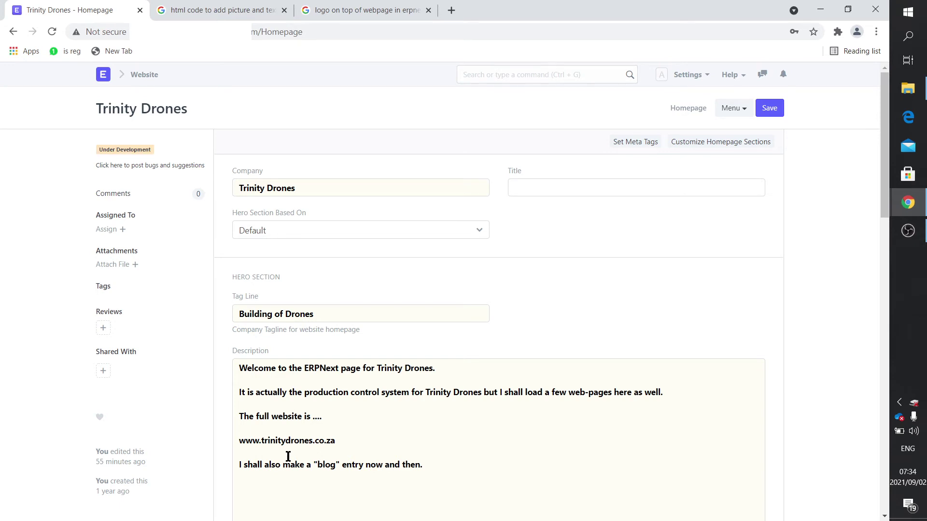
scroll(288, 437, "down", 5)
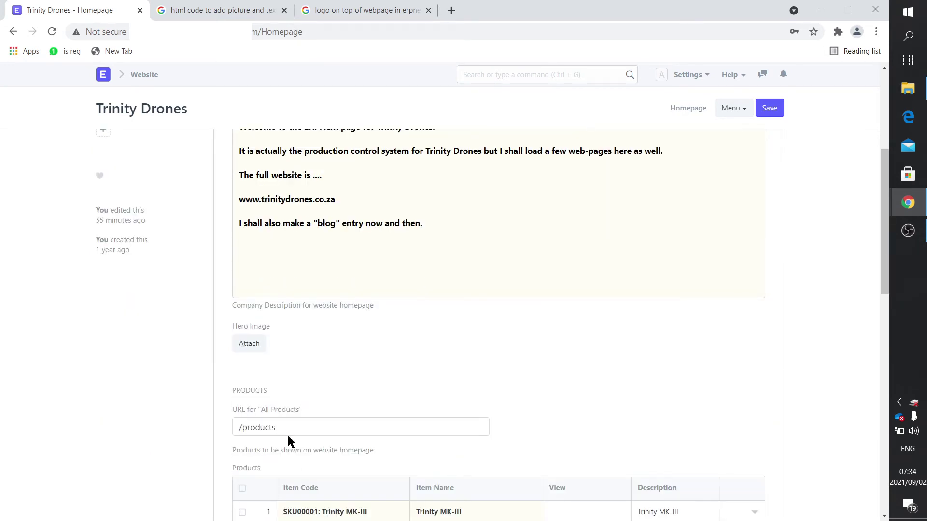
scroll(287, 433, "down", 4)
scroll(288, 434, "up", 9)
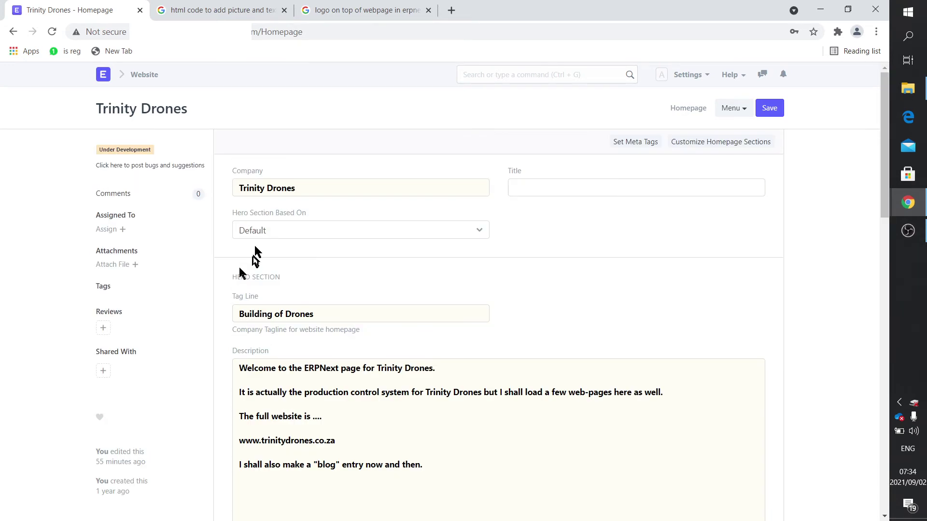
left_click(152, 75)
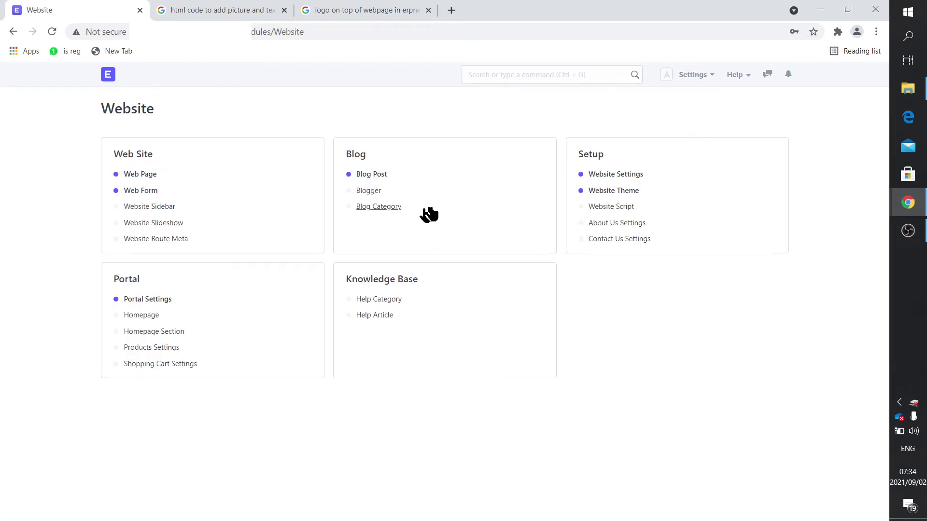
Step: From Website Settings, preview the live Trinity Drones site to the bottom, then close it
left_click(606, 175)
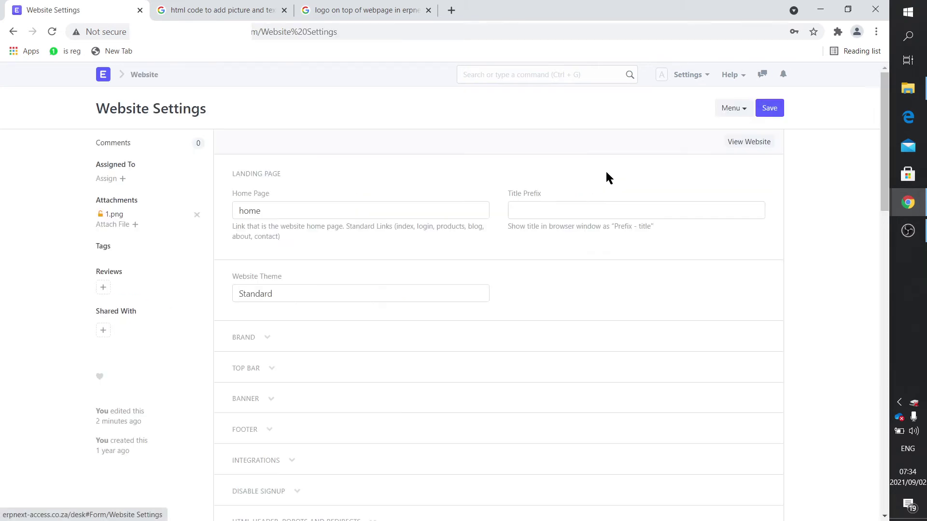
left_click(747, 142)
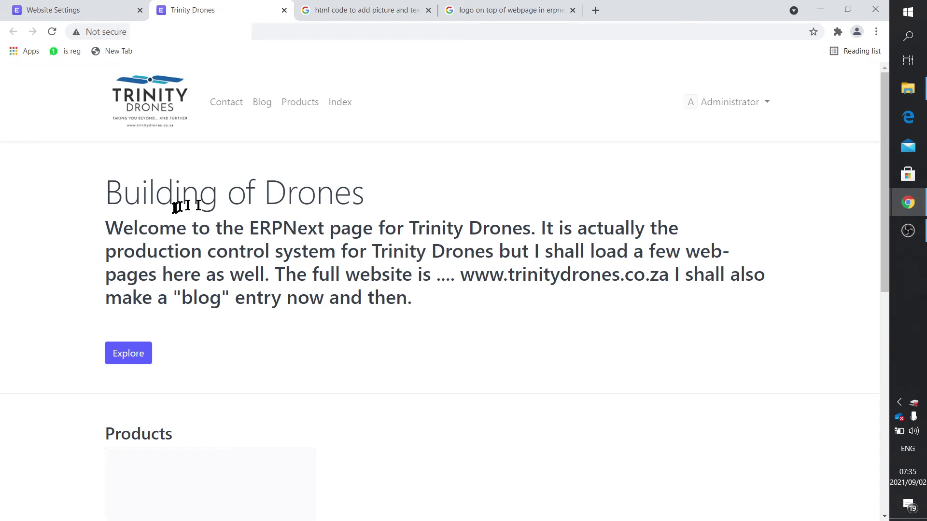
scroll(261, 314, "down", 5)
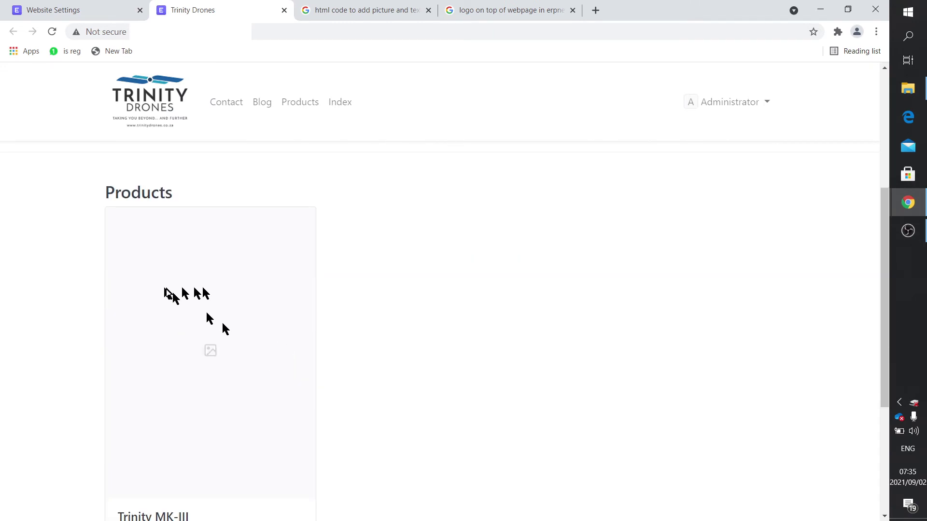
scroll(296, 291, "down", 4)
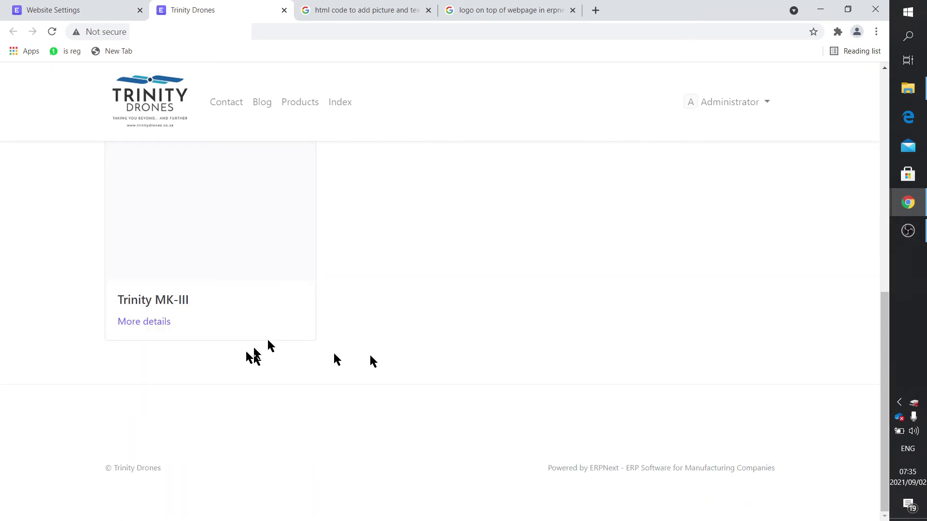
left_click(285, 10)
Step: Mark the 'test' blog post as Published and save it
left_click(137, 77)
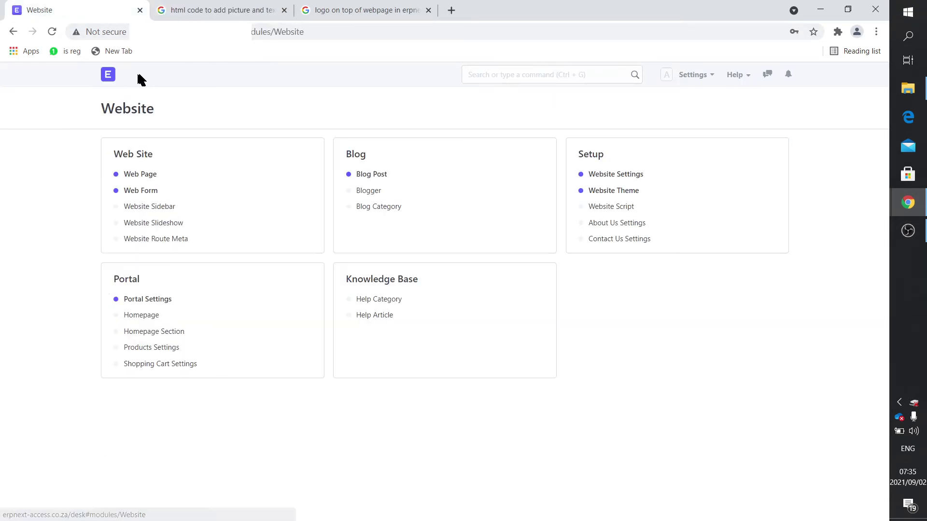
left_click(374, 174)
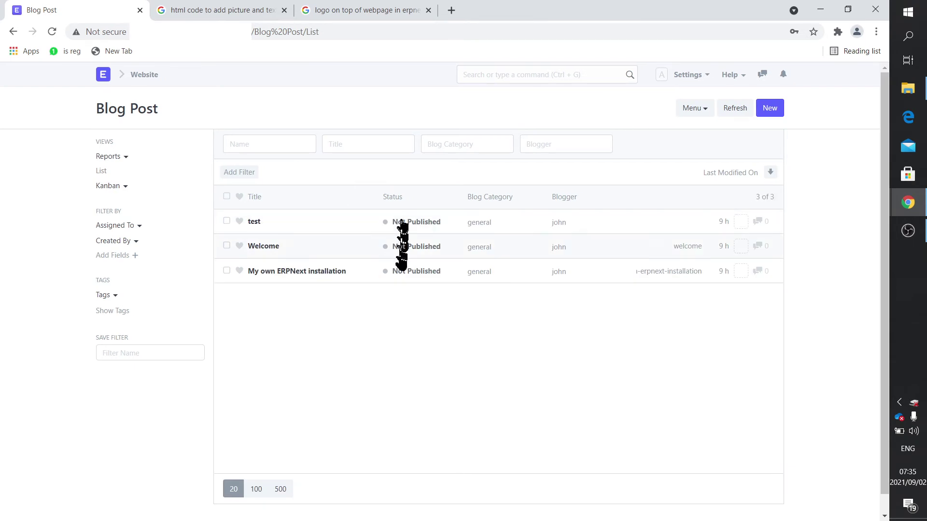
left_click(263, 225)
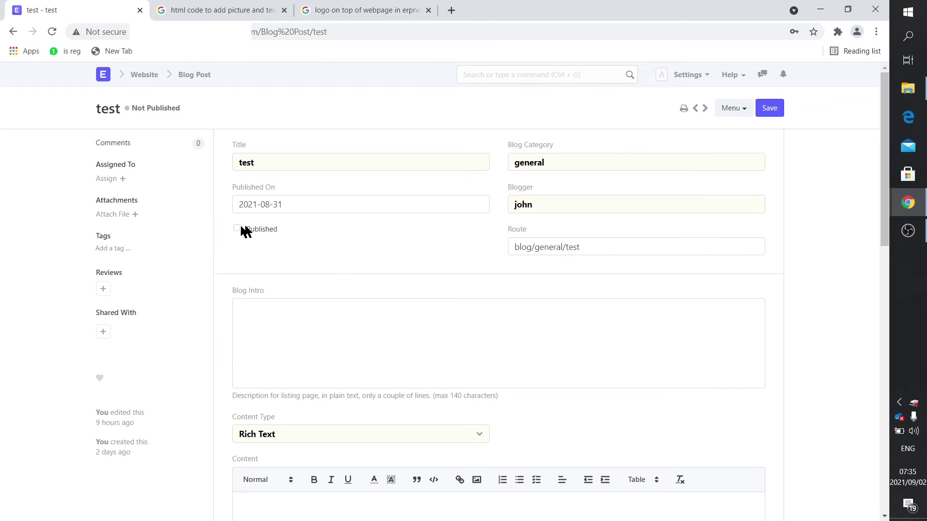
left_click(243, 228)
left_click(771, 109)
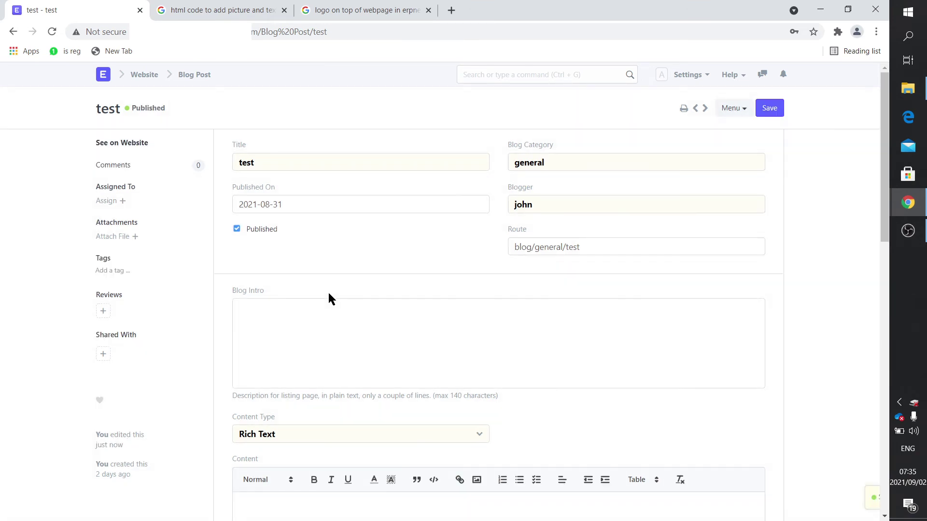
Step: Mark the 'Welcome' blog post as Published and save it
left_click(203, 81)
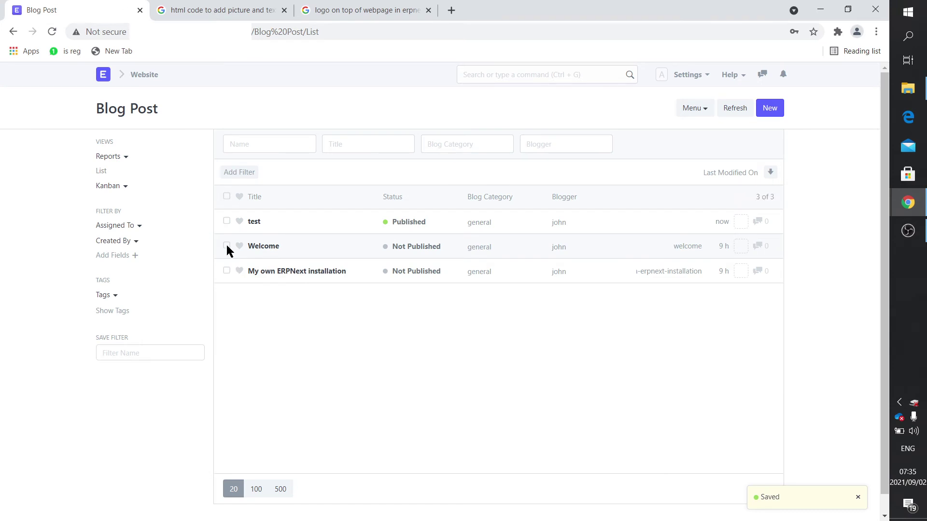
left_click(258, 247)
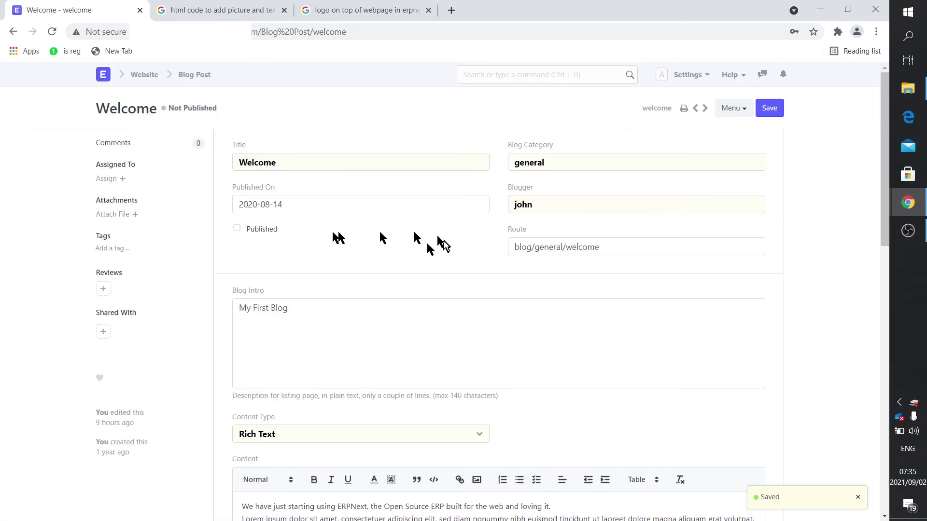
left_click(237, 229)
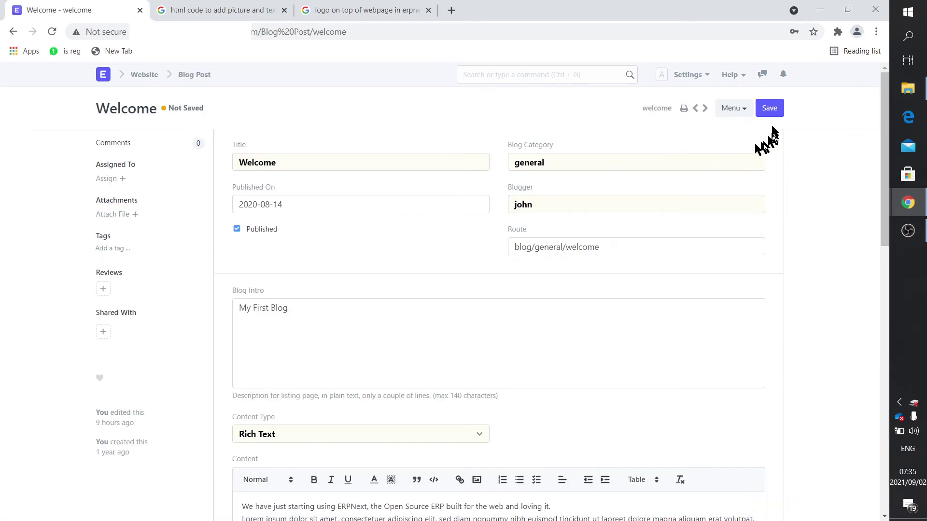
left_click(771, 111)
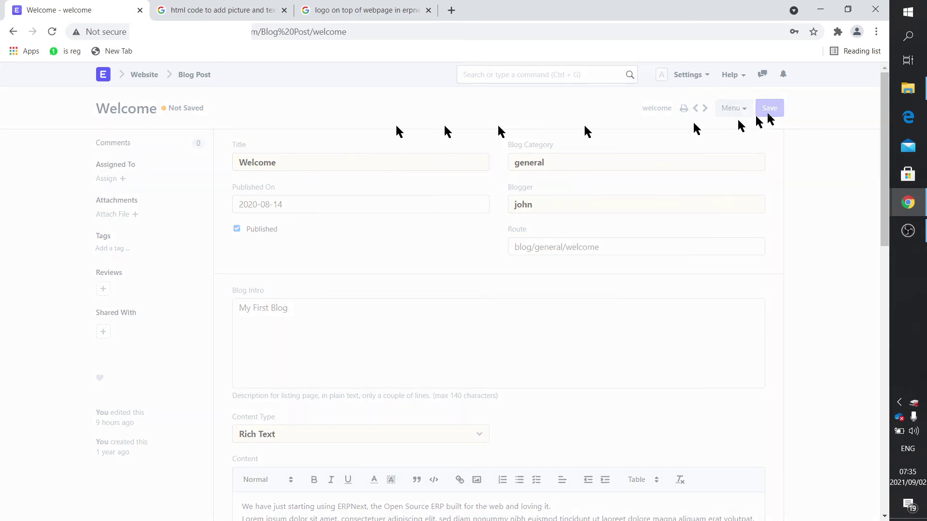
left_click(154, 75)
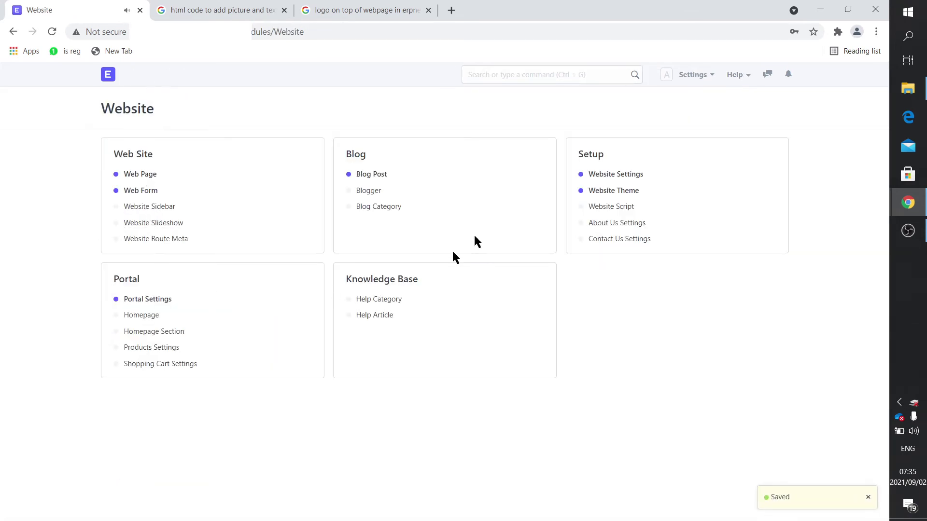
Step: Preview the live Trinity Drones site and scroll down to its product card and Publications
left_click(597, 176)
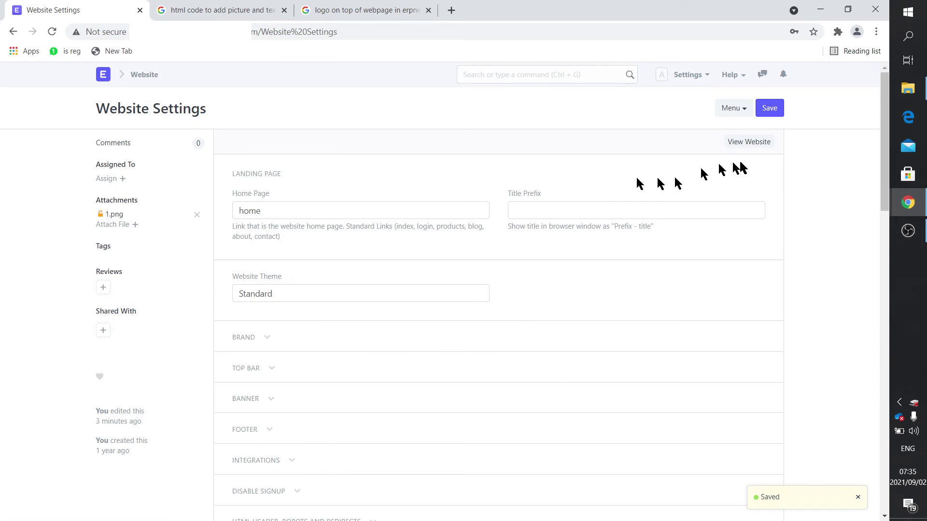
left_click(748, 143)
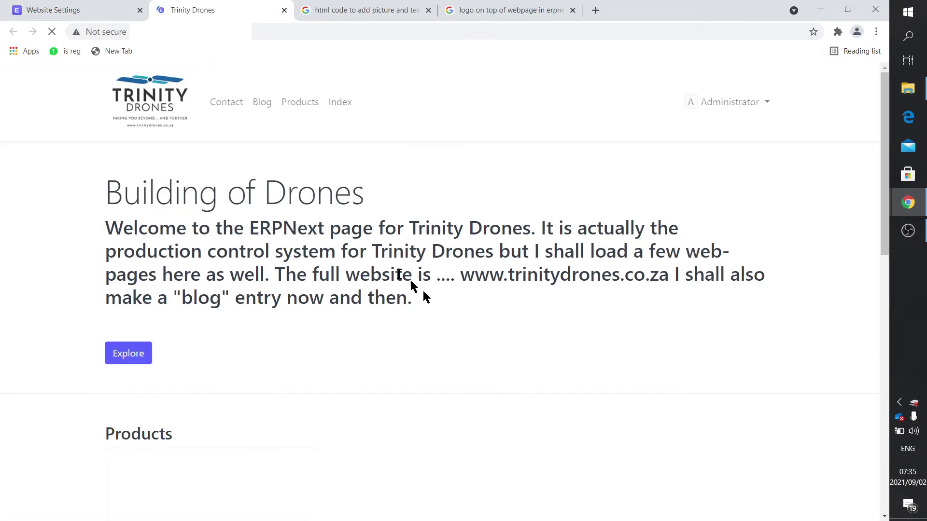
scroll(435, 297, "down", 6)
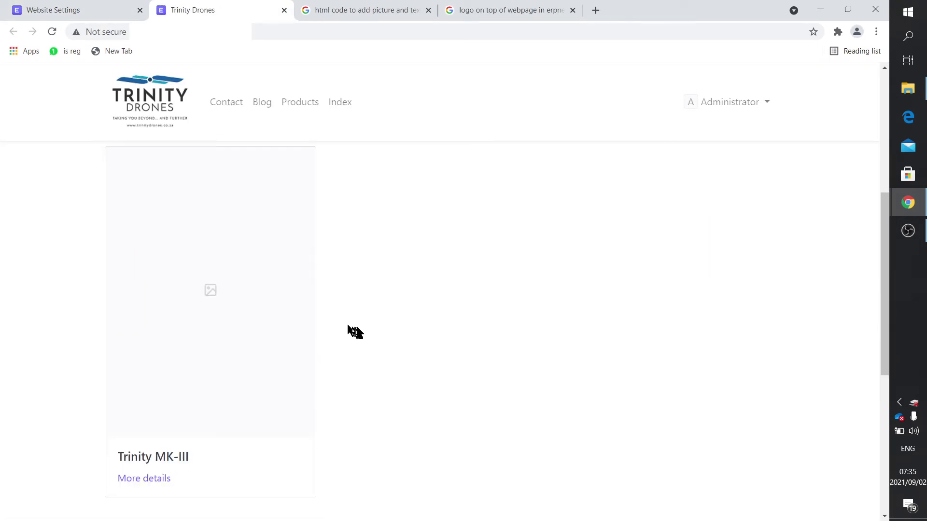
scroll(355, 332, "down", 6)
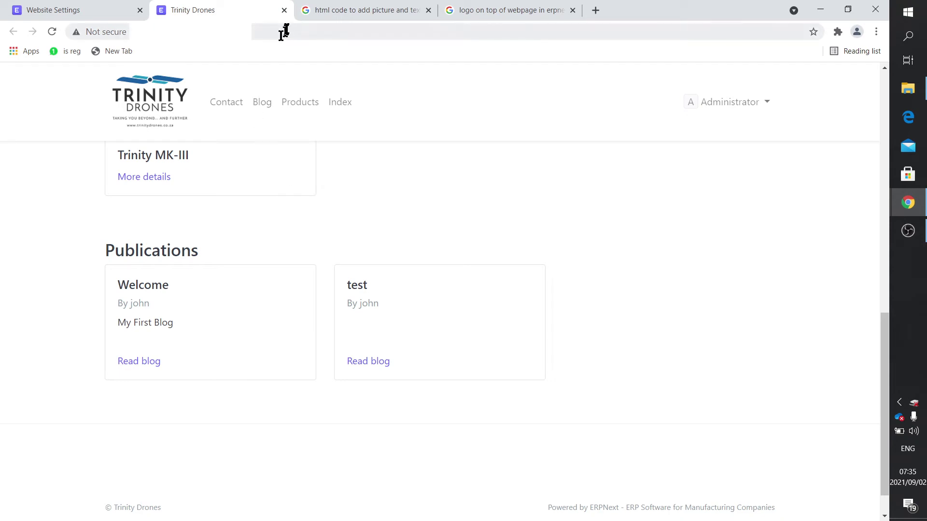
Step: Untick Published on the 'test' blog post and save it
left_click(285, 11)
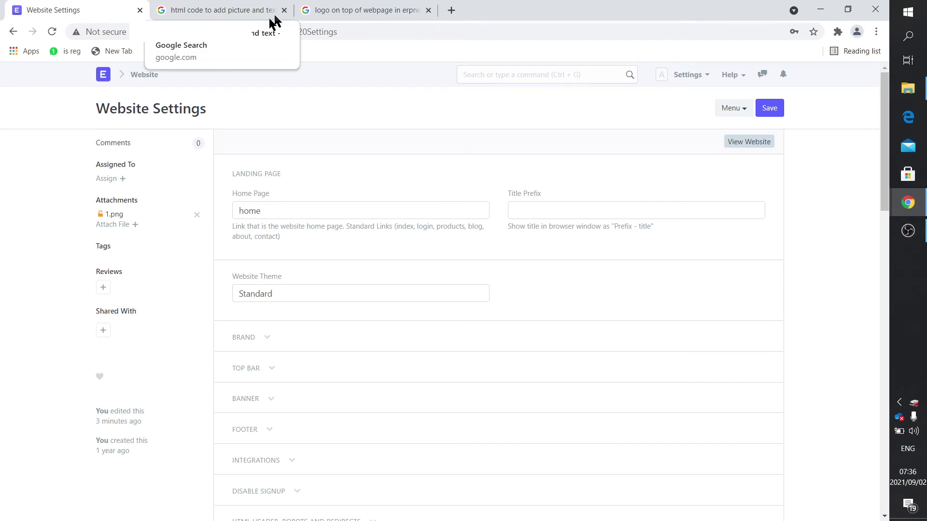
left_click(141, 75)
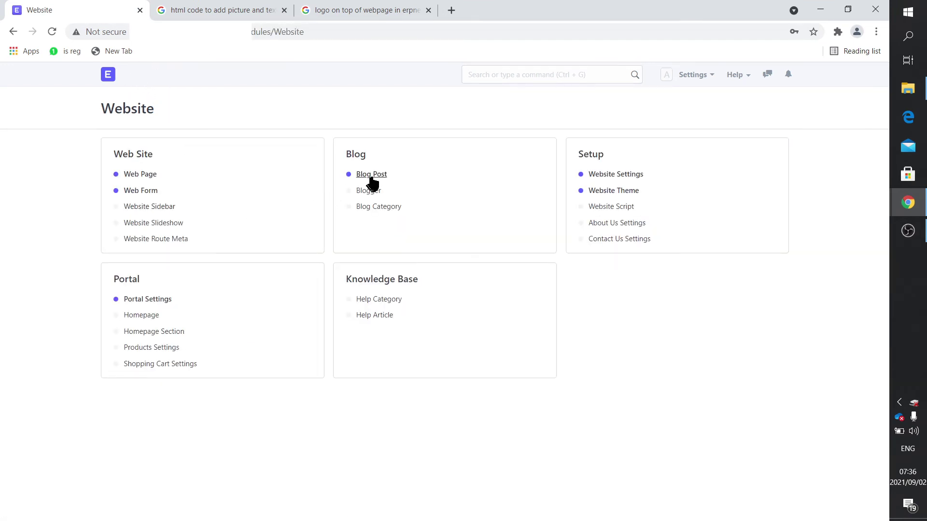
left_click(372, 174)
left_click(254, 247)
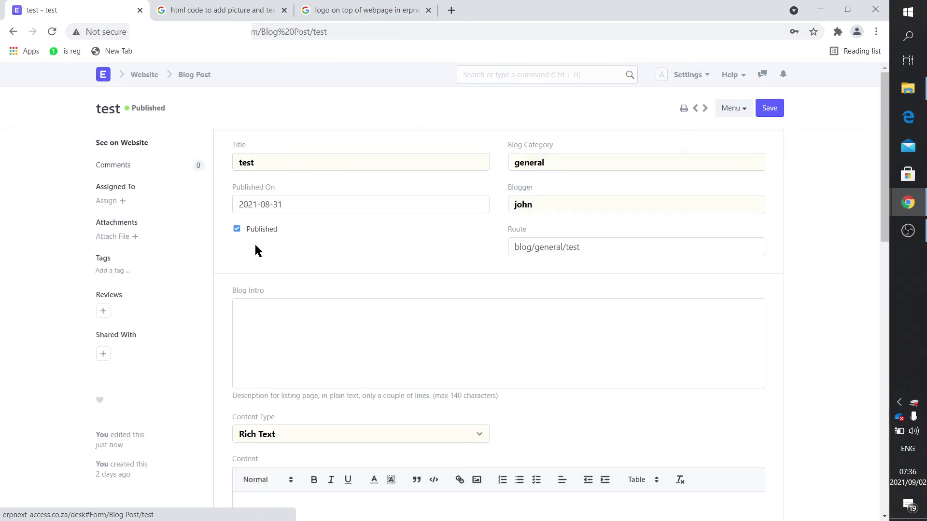
left_click(237, 229)
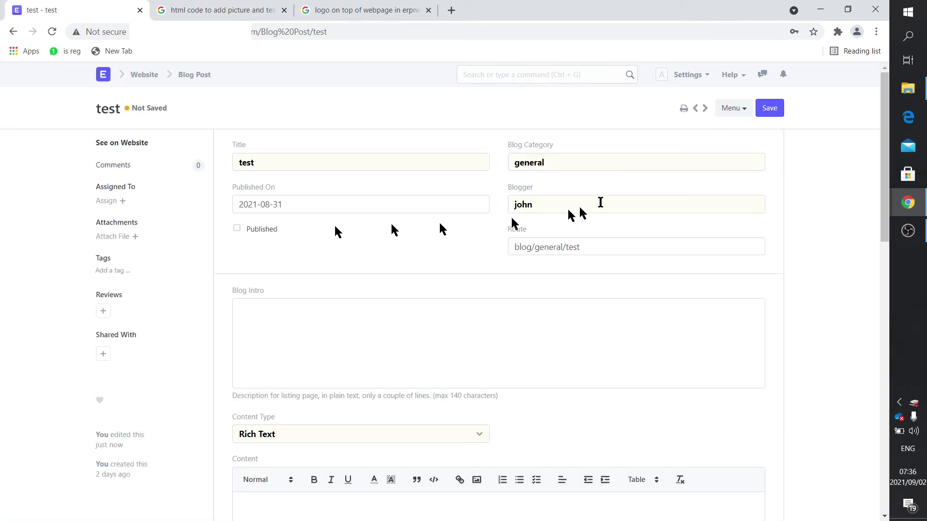
left_click(772, 110)
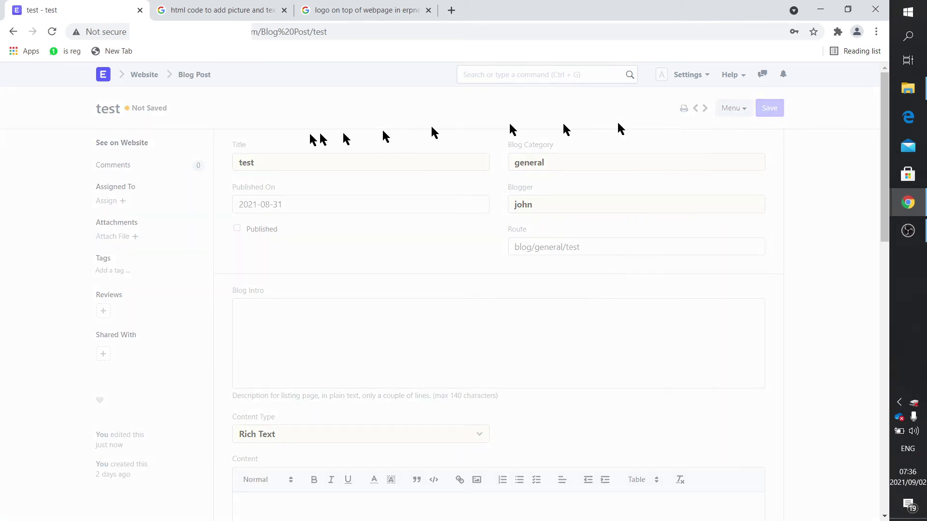
Step: Confirm 'test' is unpublished, then untick Published on 'Welcome' and save it
left_click(200, 76)
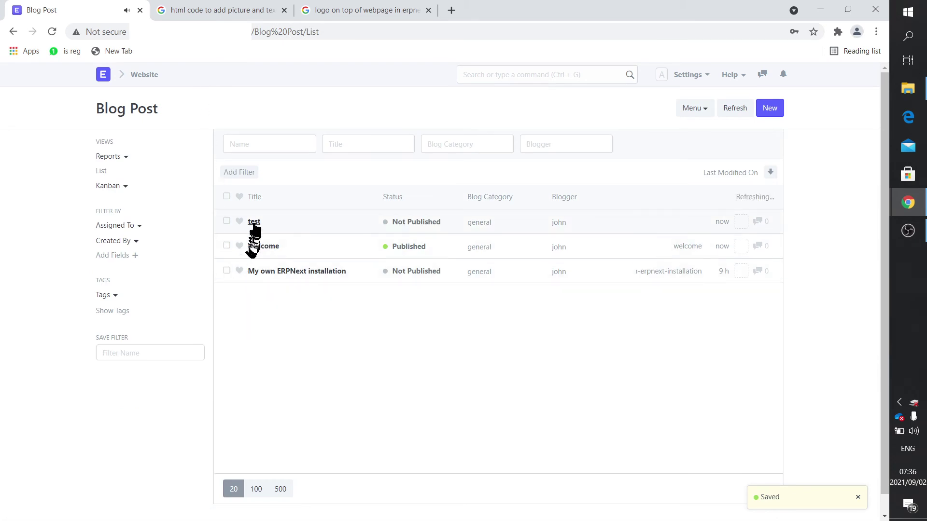
left_click(253, 227)
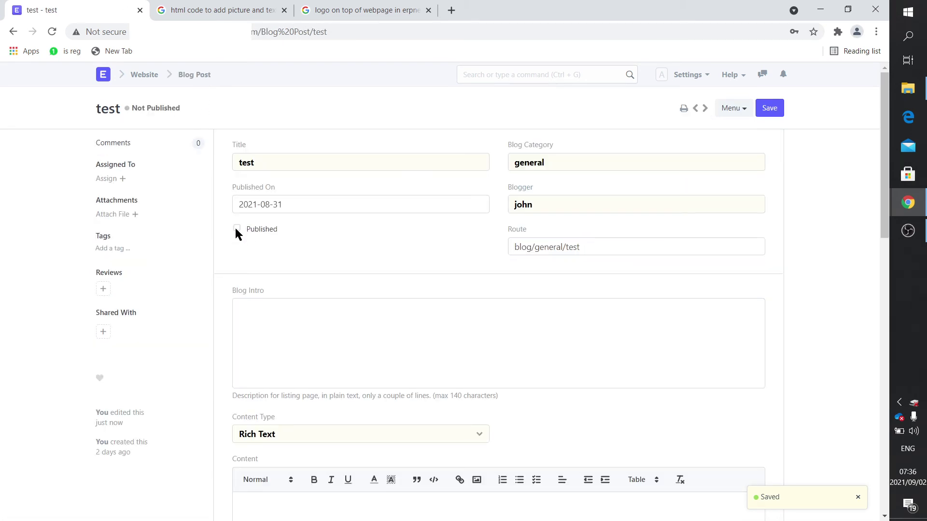
left_click(198, 76)
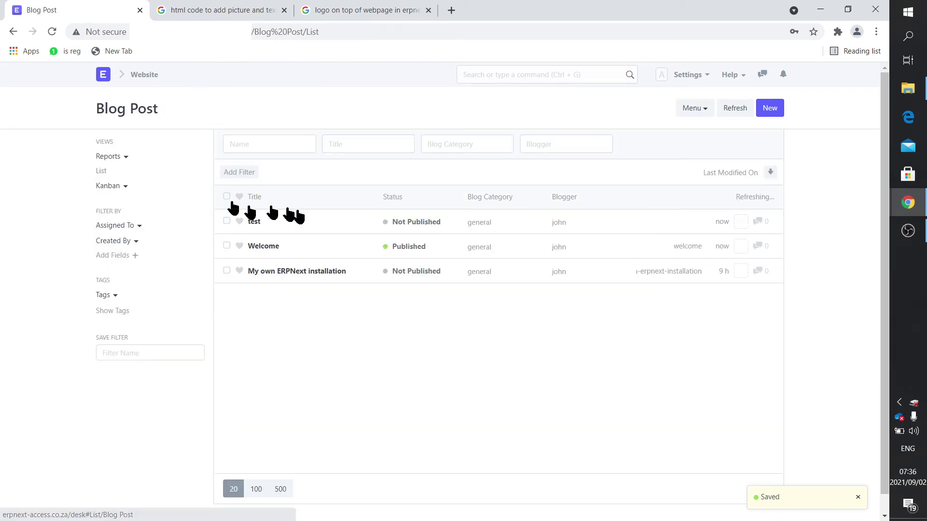
left_click(265, 247)
left_click(237, 228)
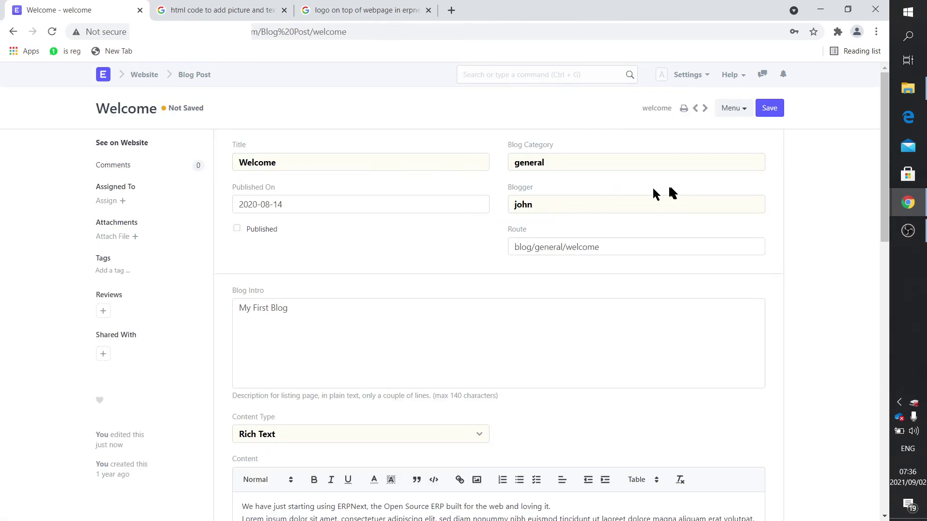
left_click(776, 110)
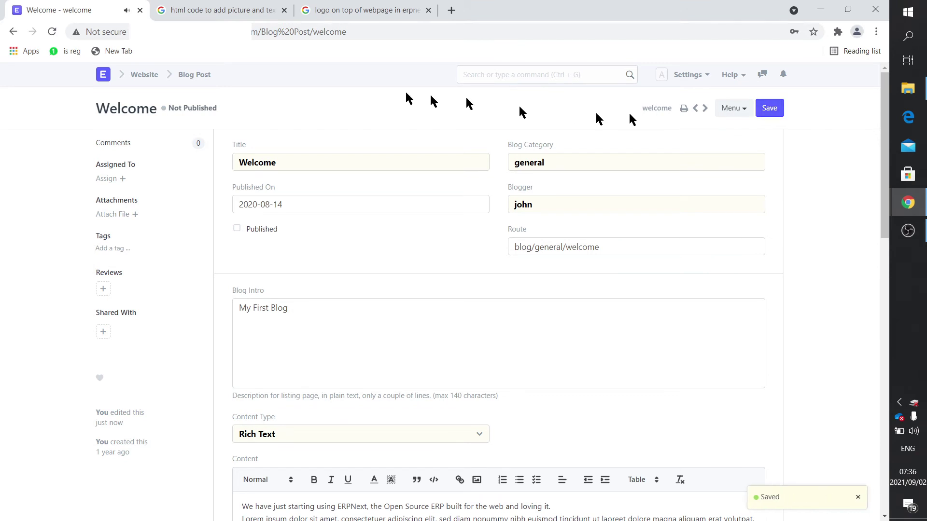
Step: Create a new Homepage Section named Trinity_Sec_1, keeping Section Based On as Cards
left_click(138, 75)
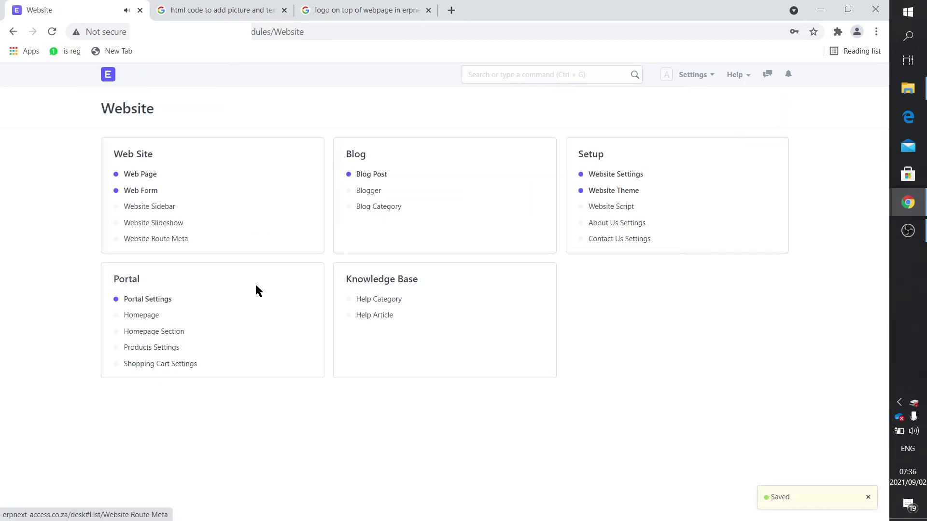
left_click(175, 333)
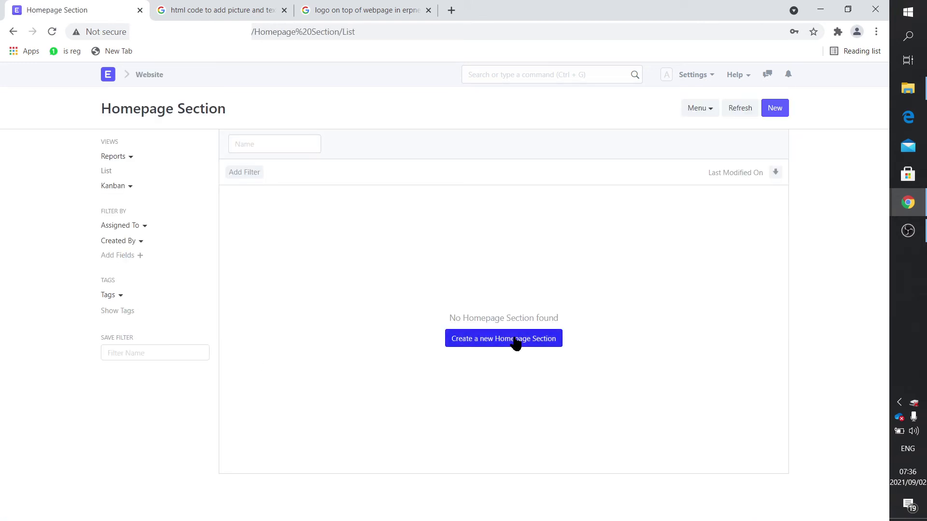
left_click(515, 340)
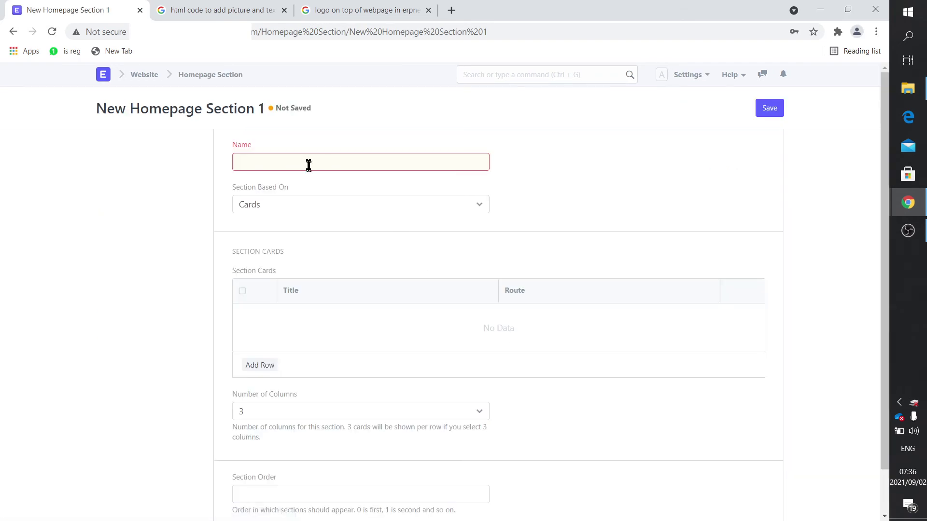
left_click(308, 164)
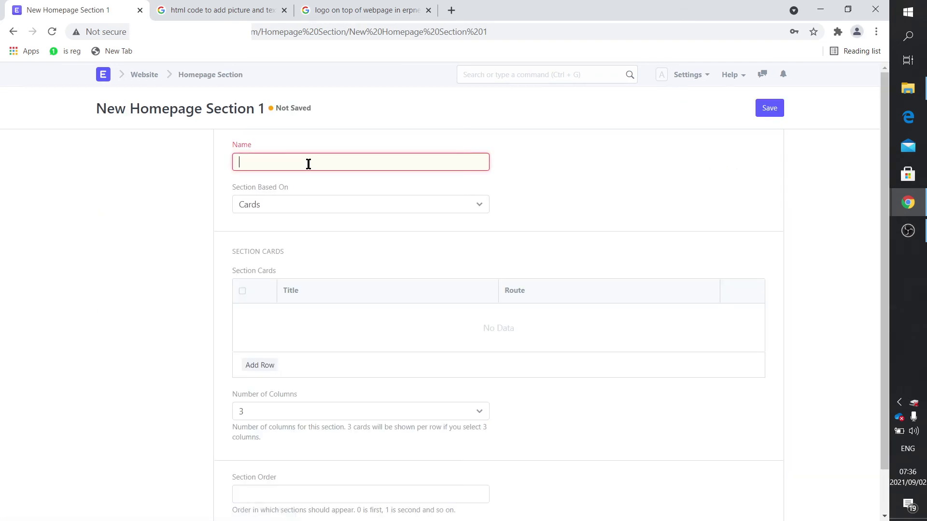
type("Trinity_Sec_1")
left_click(416, 205)
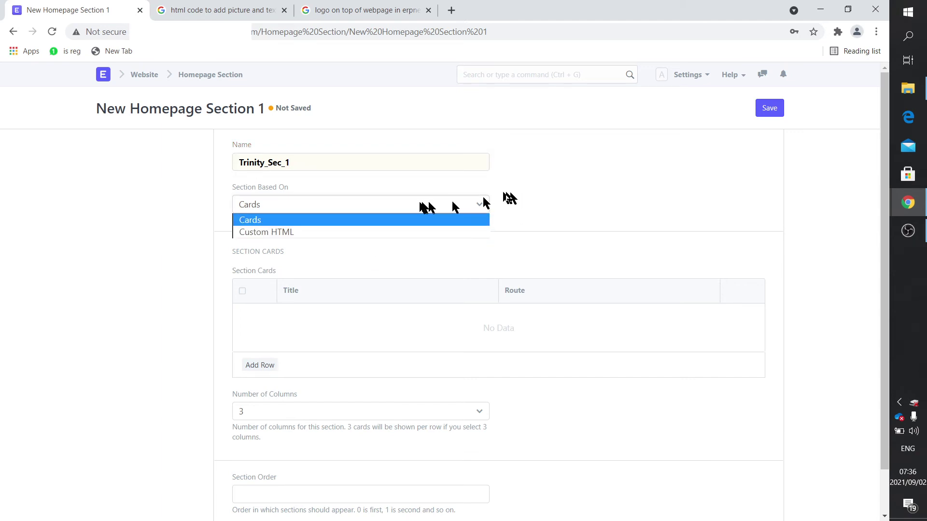
left_click(415, 203)
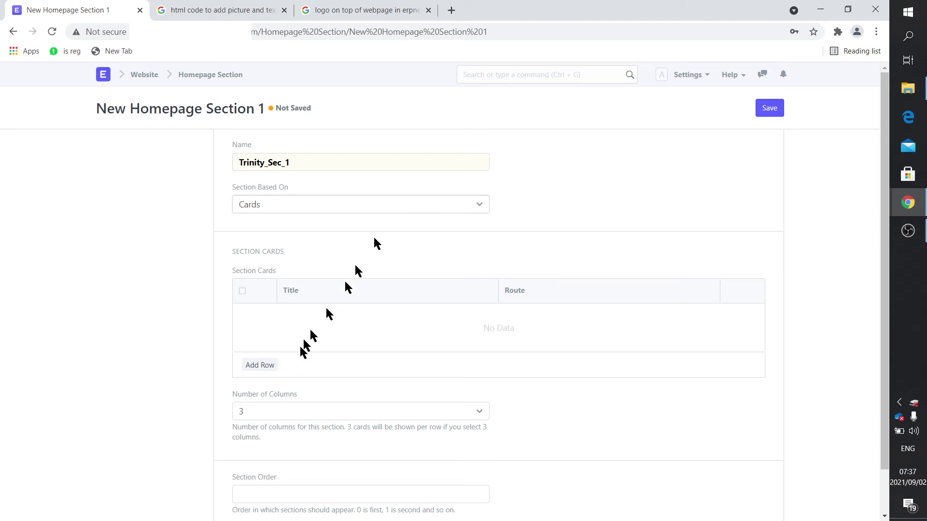
Step: Add section cards titled Trinity MK-II and Trinity MK-III, then save Trinity_Sec_1
left_click(261, 365)
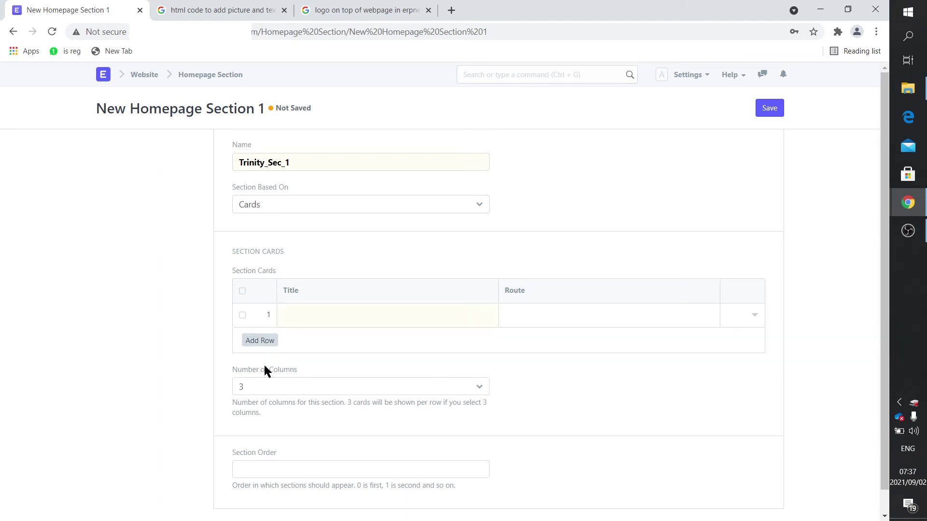
left_click(299, 314)
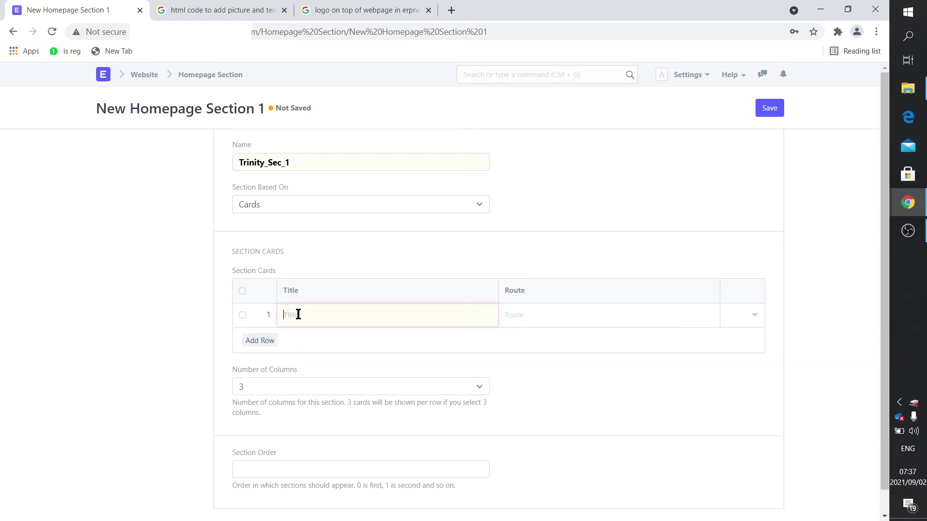
type("Trinity MK-II")
left_click(261, 340)
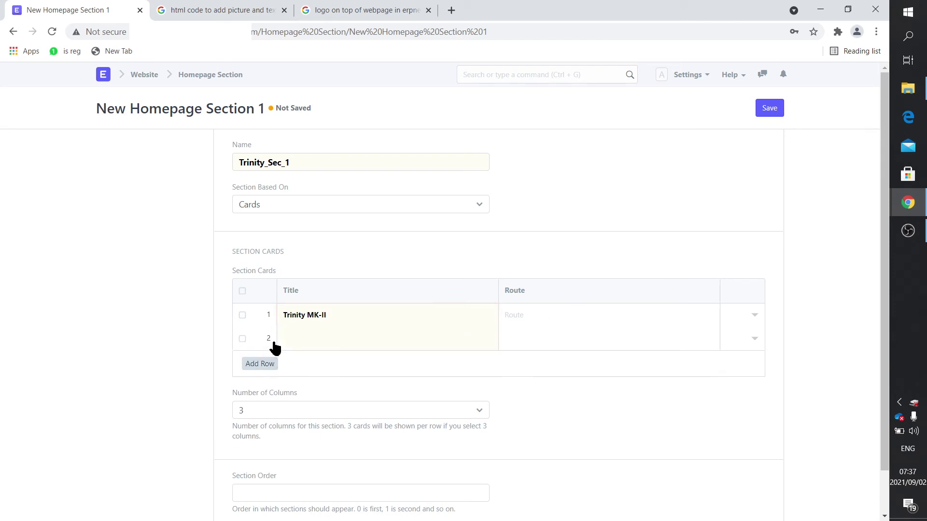
left_click(325, 340)
type("T")
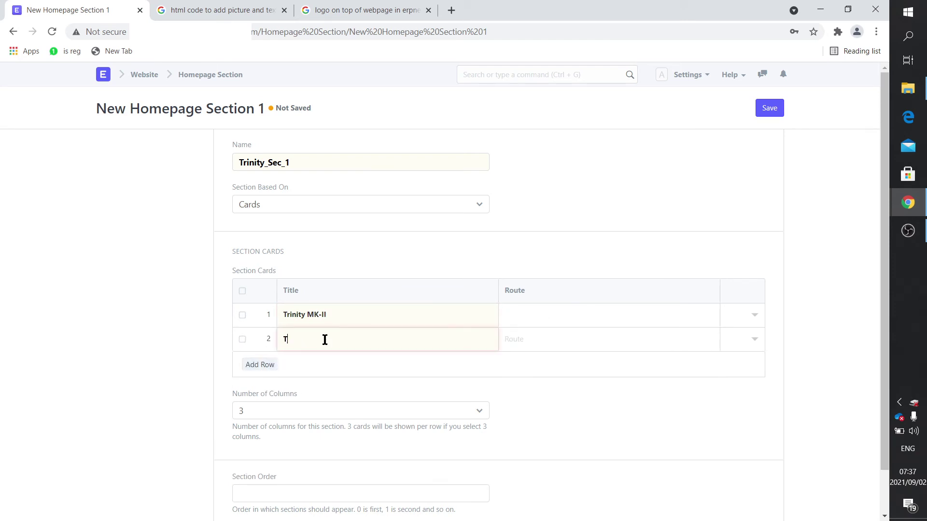
type("rinity MK-III")
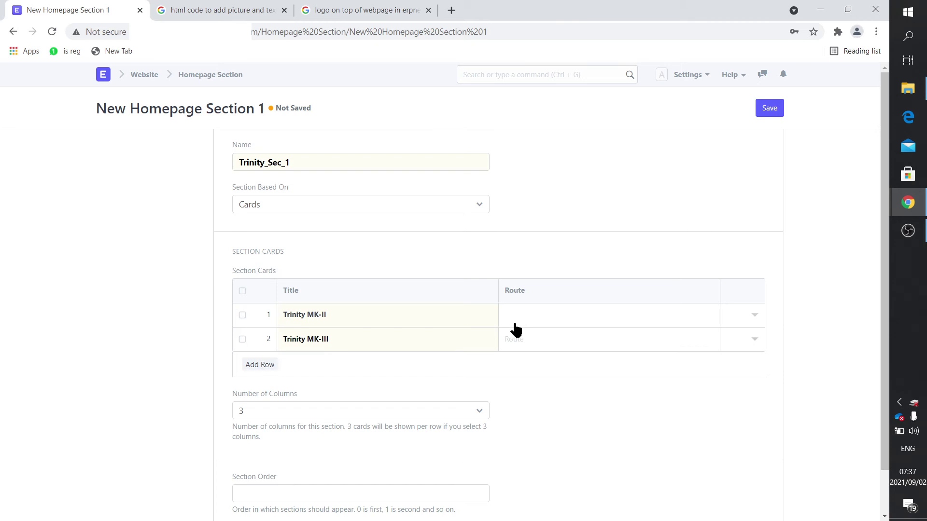
left_click(774, 108)
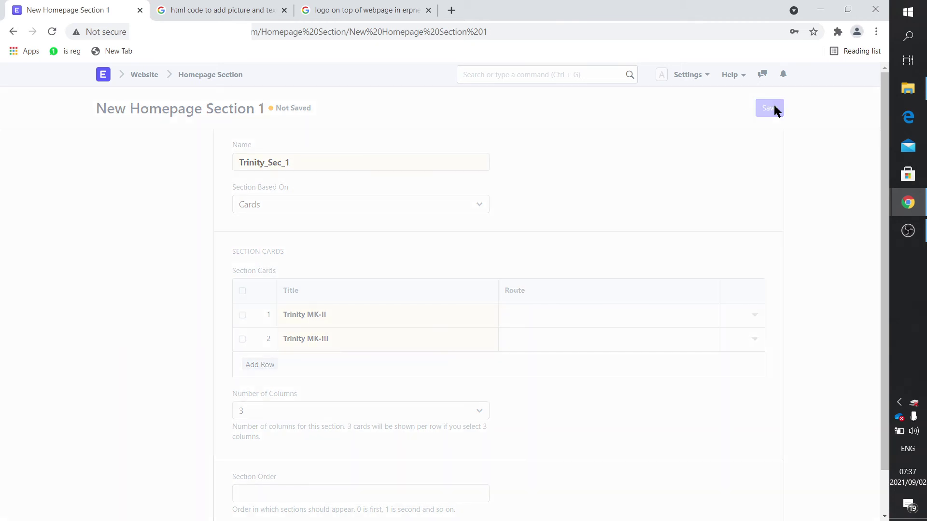
Step: Filter the Item list to the Products group and open the Trinity MK-II item
left_click(105, 73)
left_click(131, 200)
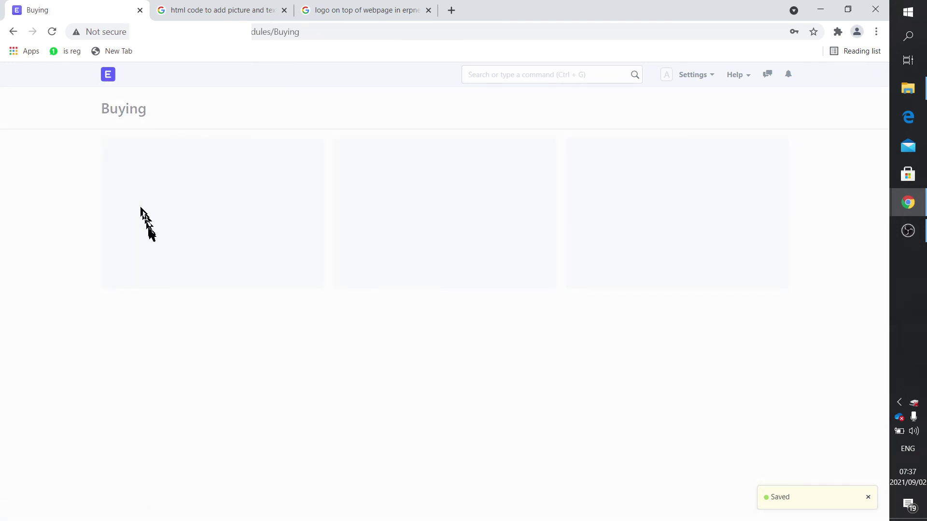
left_click(357, 175)
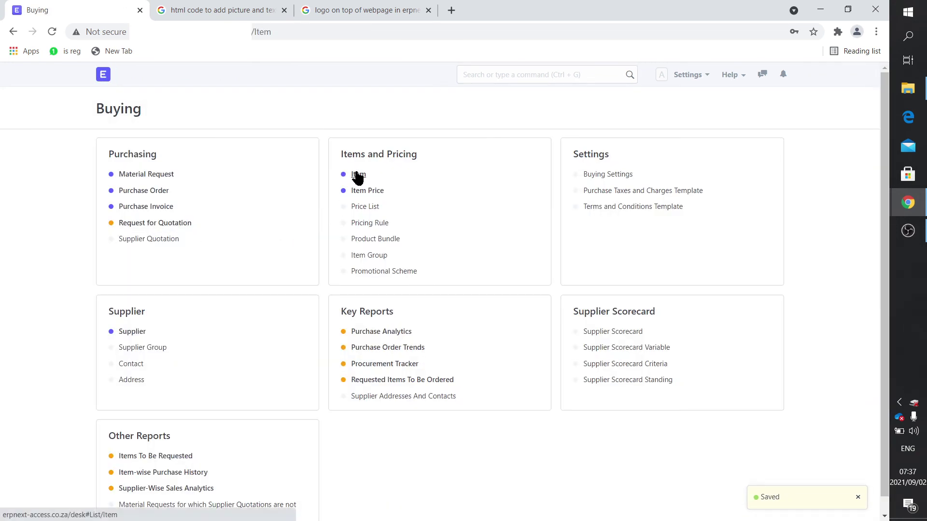
left_click(358, 176)
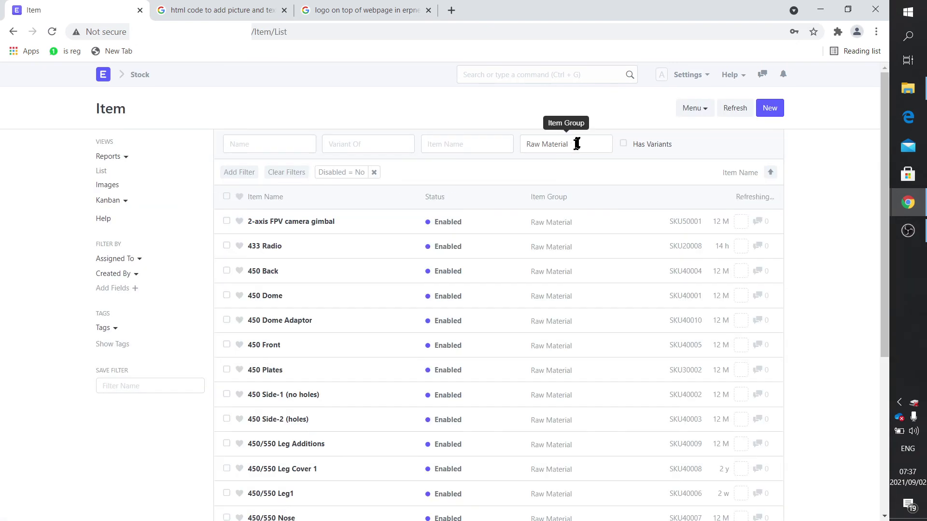
left_click_drag(579, 144, 477, 147)
type("pro")
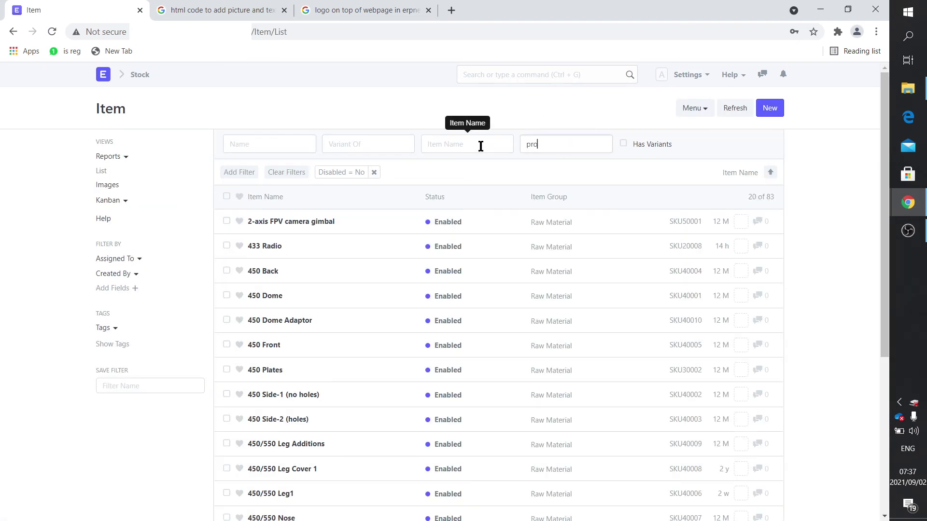
type("du")
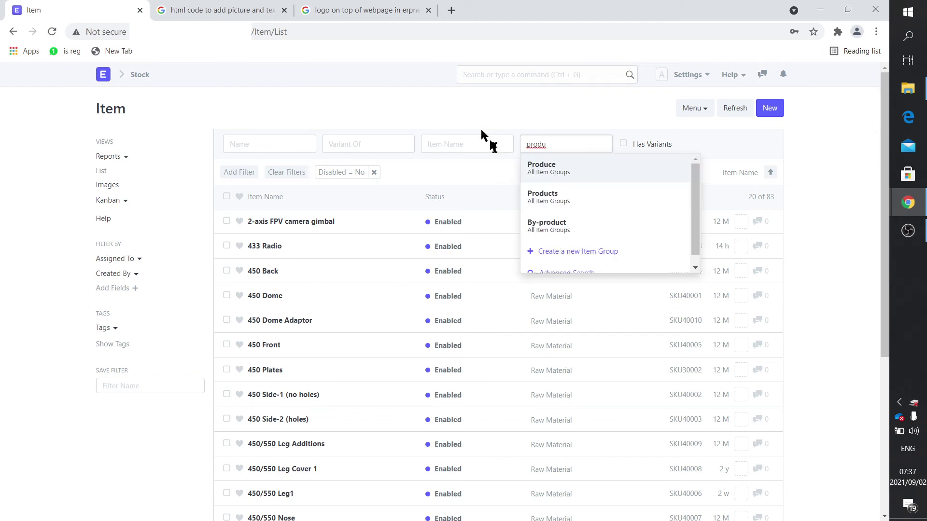
left_click(550, 197)
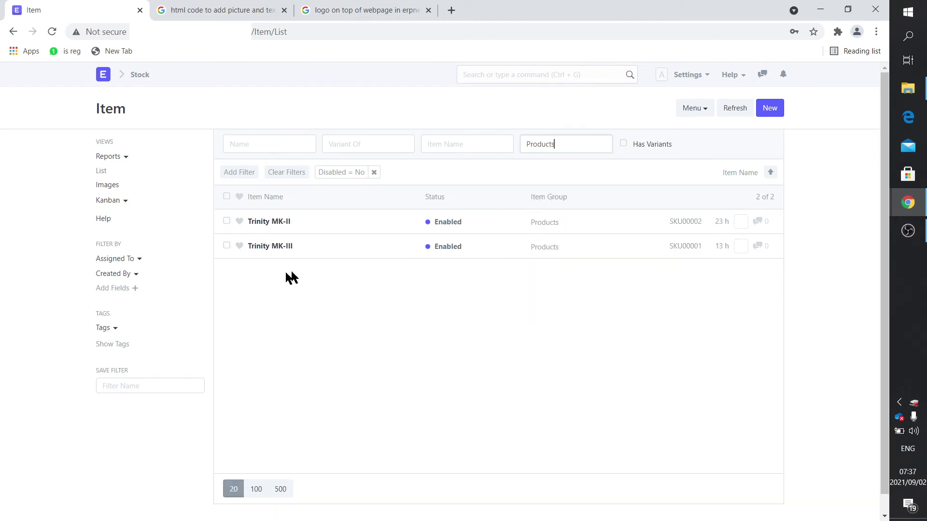
left_click(269, 224)
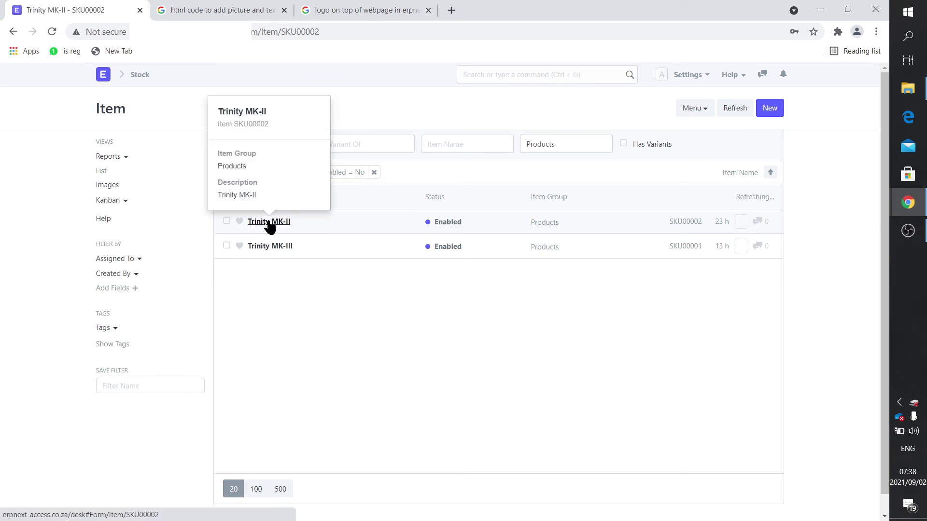
Step: Expand the item's Website section and select its route products/trinity-mk-ii-kp780
scroll(332, 374, "down", 5)
scroll(332, 374, "down", 20)
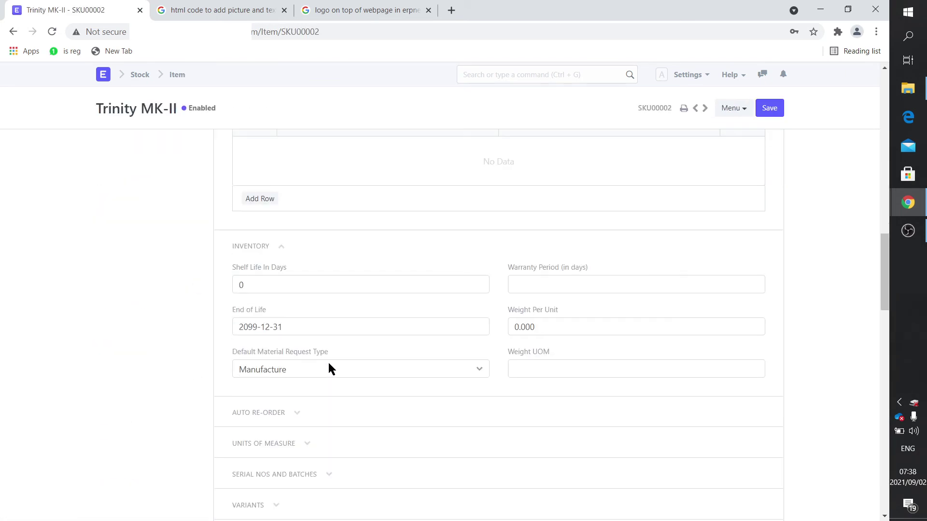
scroll(329, 363, "down", 10)
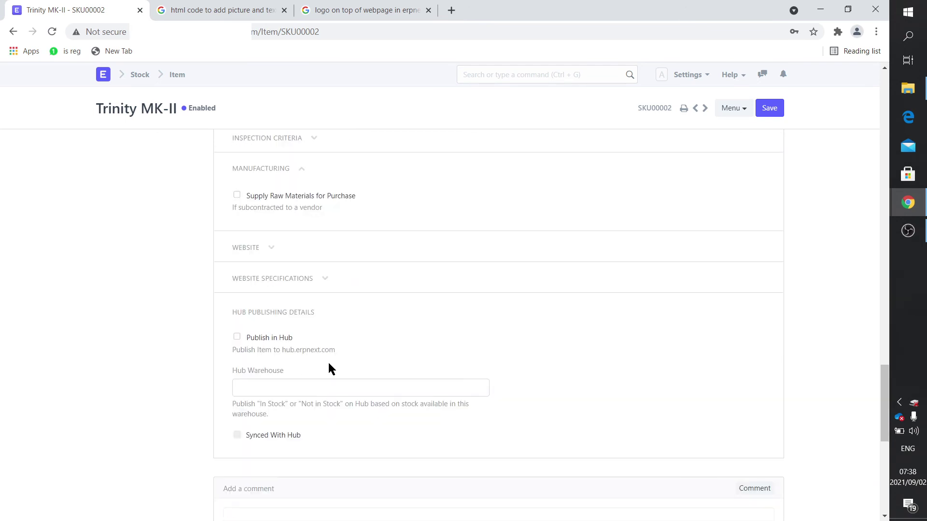
left_click(269, 249)
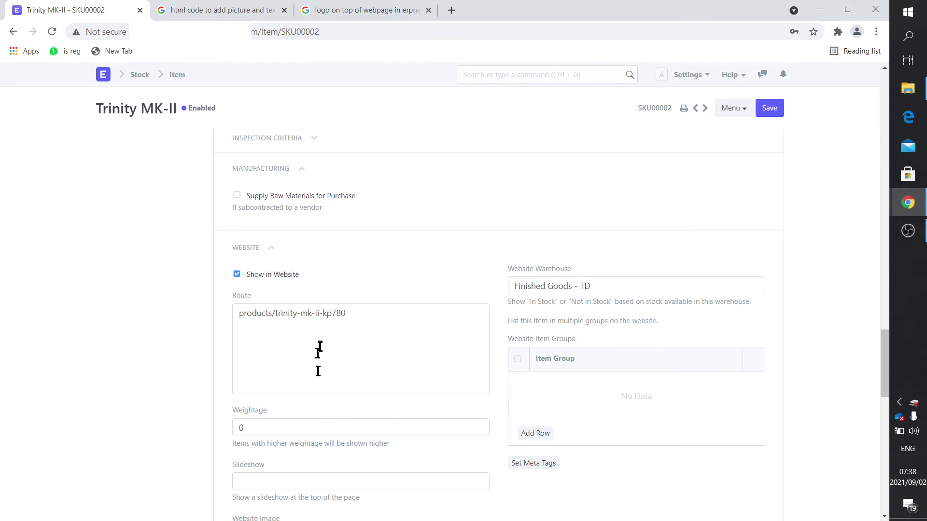
left_click_drag(347, 312, 238, 313)
key("ctrl+c")
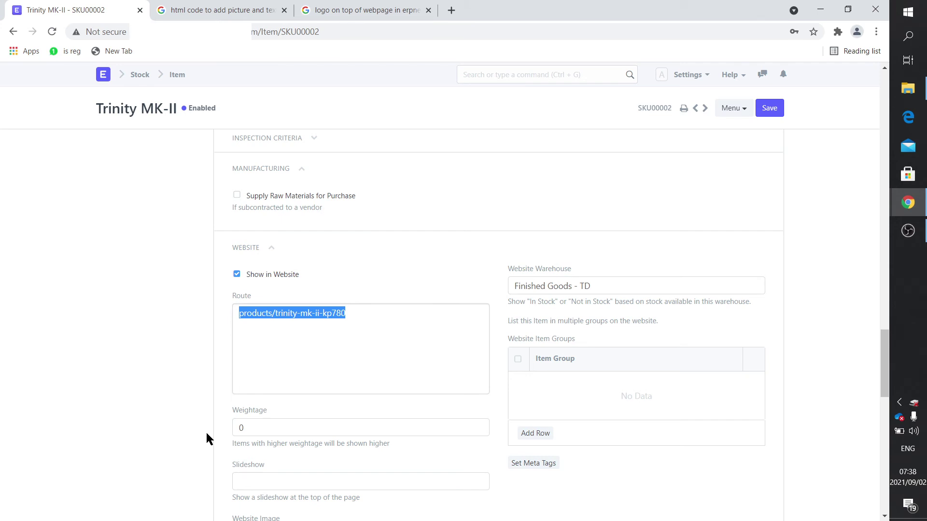
Step: Open Trinity_Sec_1 and paste products/trinity-mk-ii-kp780 as the Trinity MK-II card's route
left_click(106, 75)
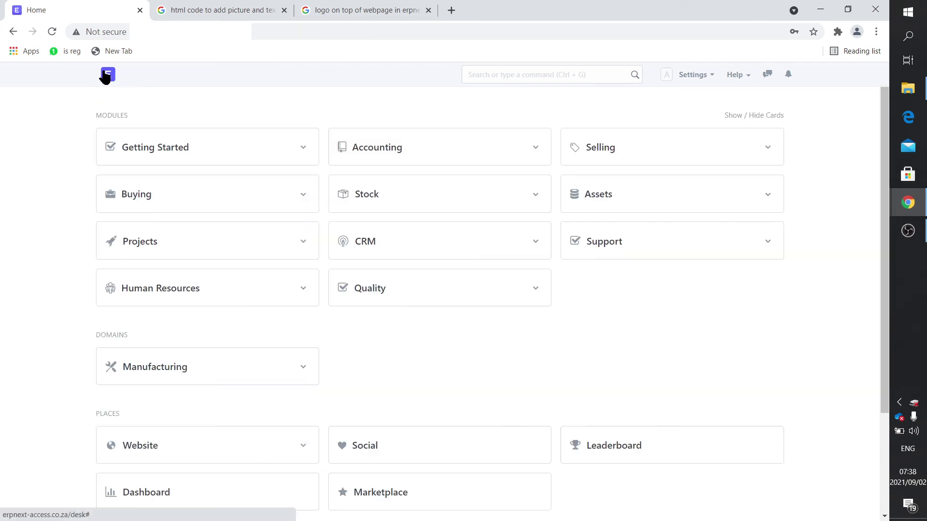
left_click(157, 441)
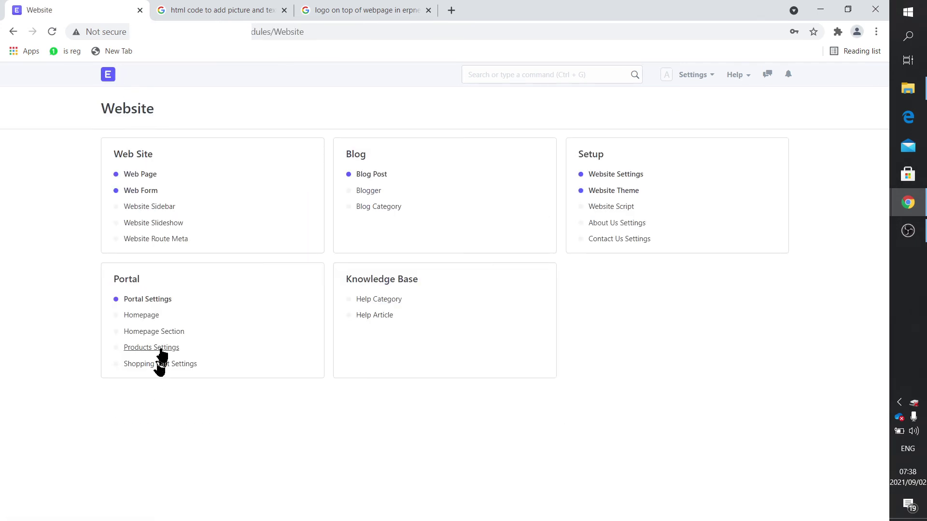
left_click(161, 332)
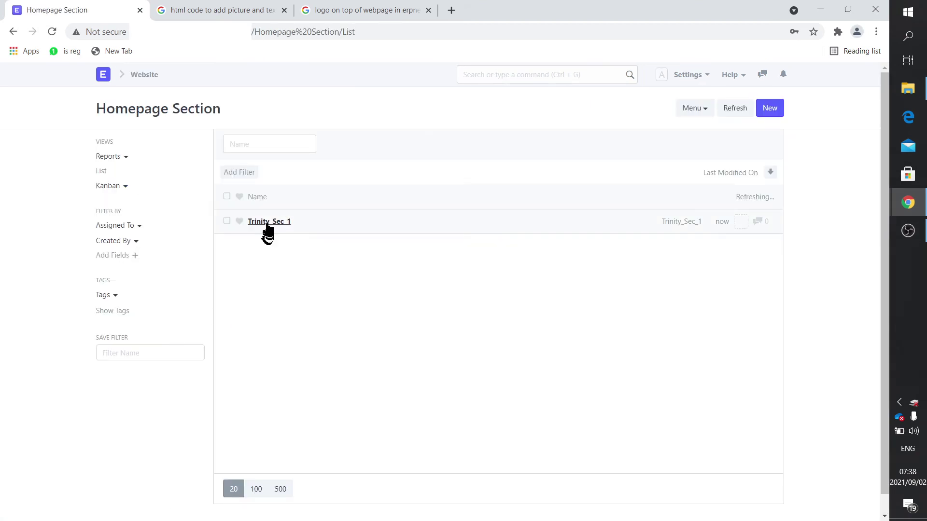
left_click(267, 222)
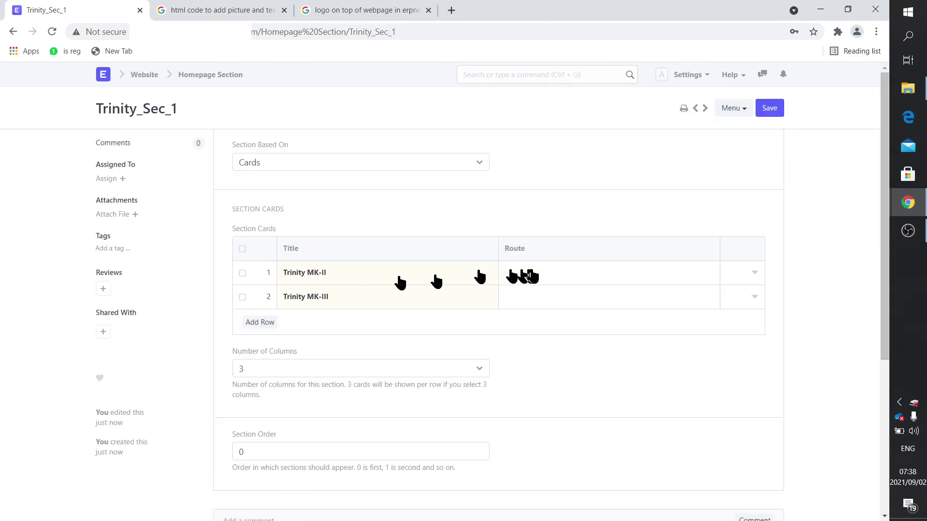
left_click(549, 271)
key("ctrl+v")
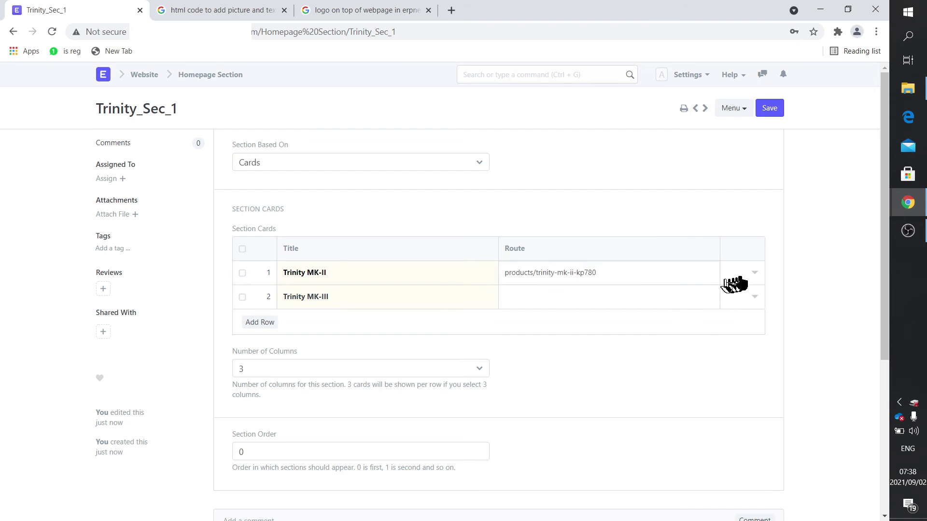
Step: Attach and upload DSC_0965.JPG as the Trinity MK-II card's image
left_click(755, 274)
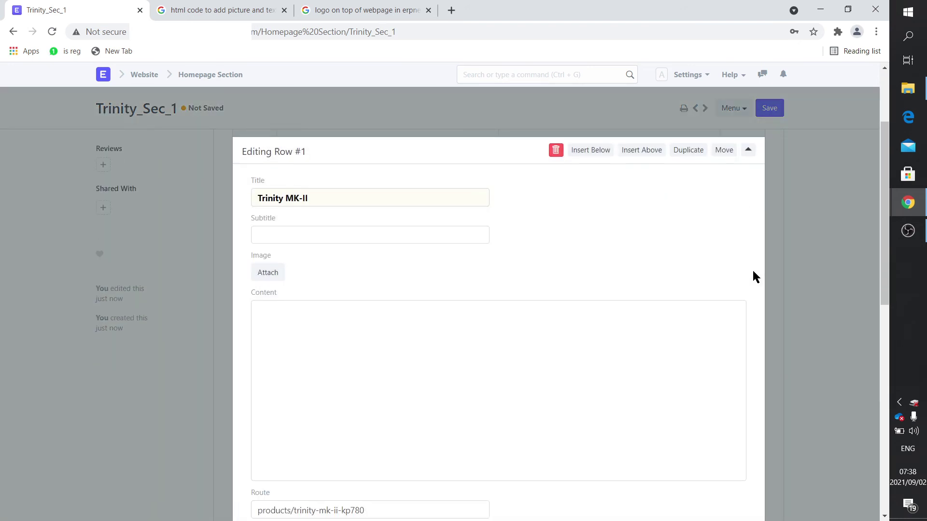
left_click(280, 273)
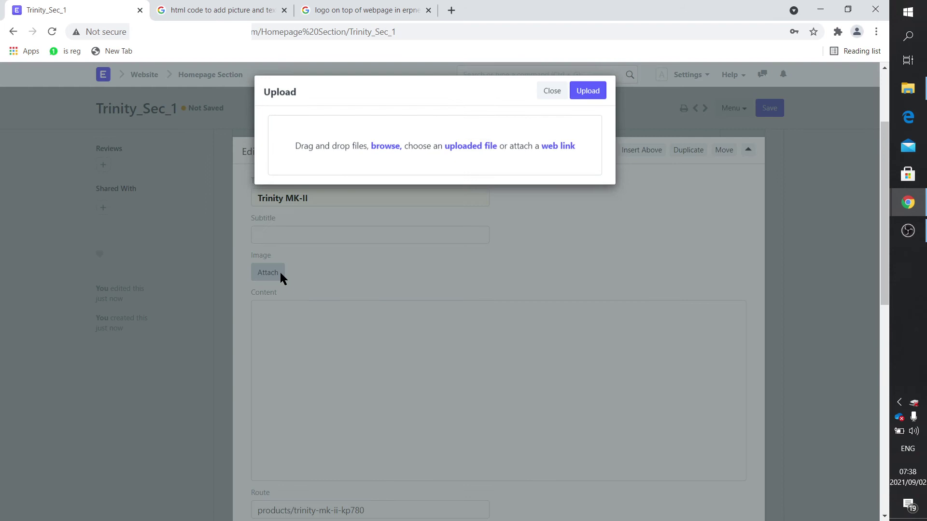
left_click(908, 88)
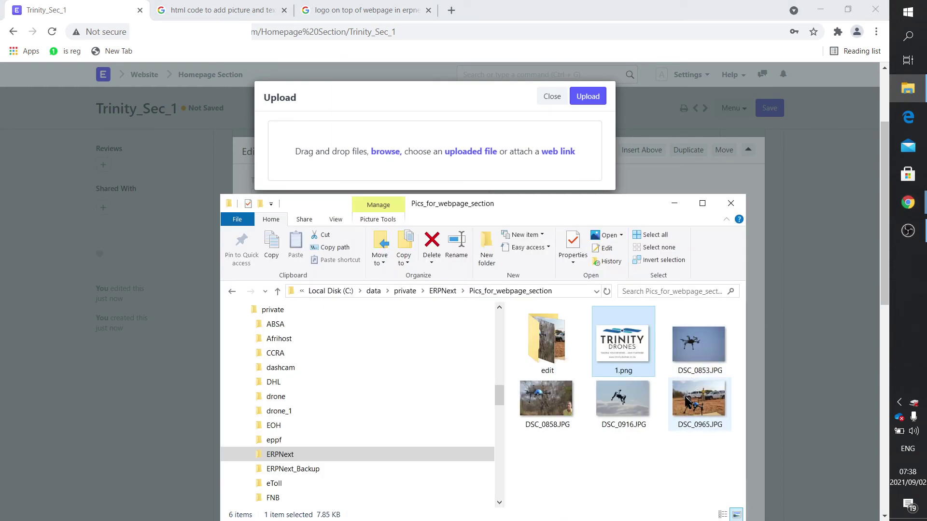
left_click(690, 417)
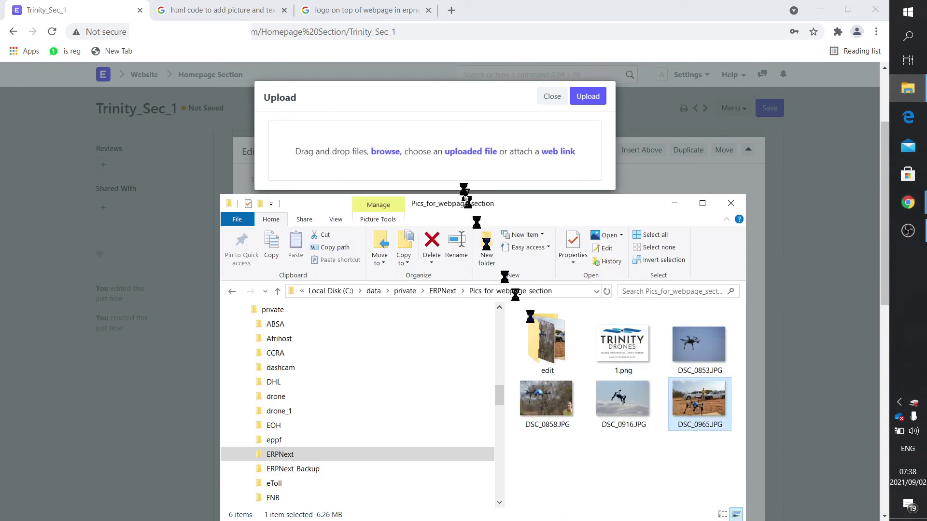
mouse_move(449, 148)
left_mouse_down()
mouse_move(459, 145)
mouse_move(460, 159)
left_mouse_up()
left_click(588, 101)
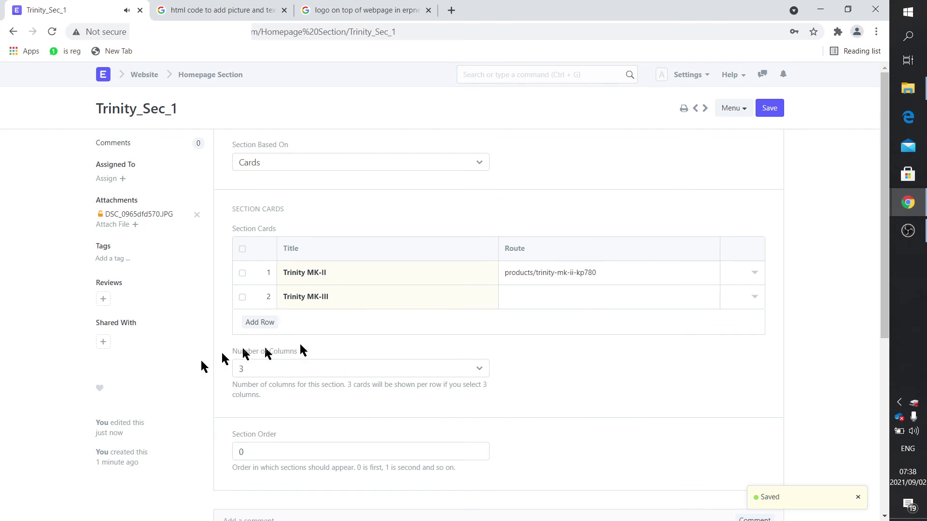
Step: Save the homepage section, then bring up the Buying module's Item list with Trinity MK-II and MK-III
left_click(772, 112)
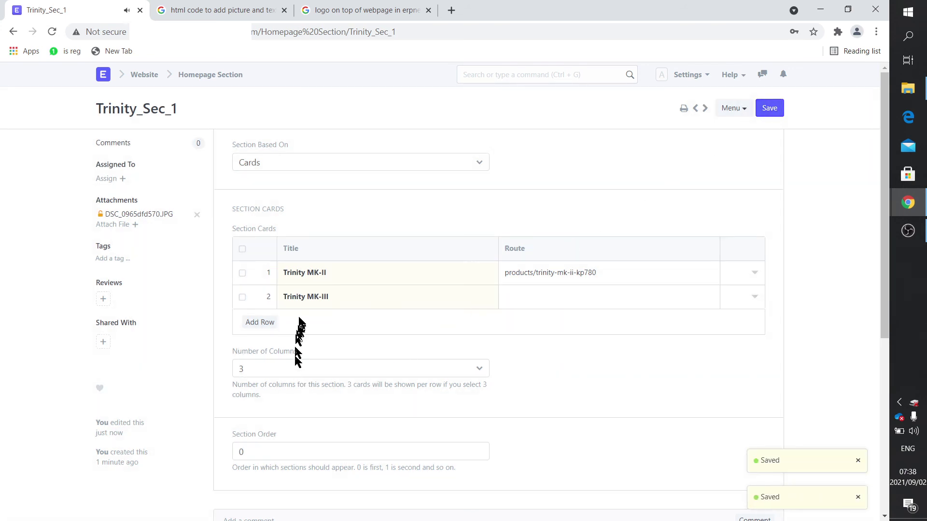
left_click(103, 74)
left_click(149, 205)
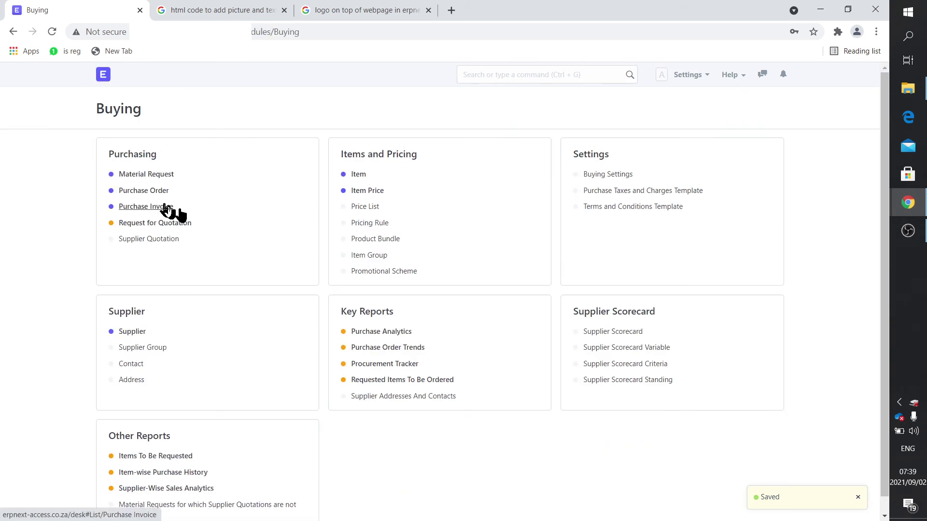
left_click(359, 175)
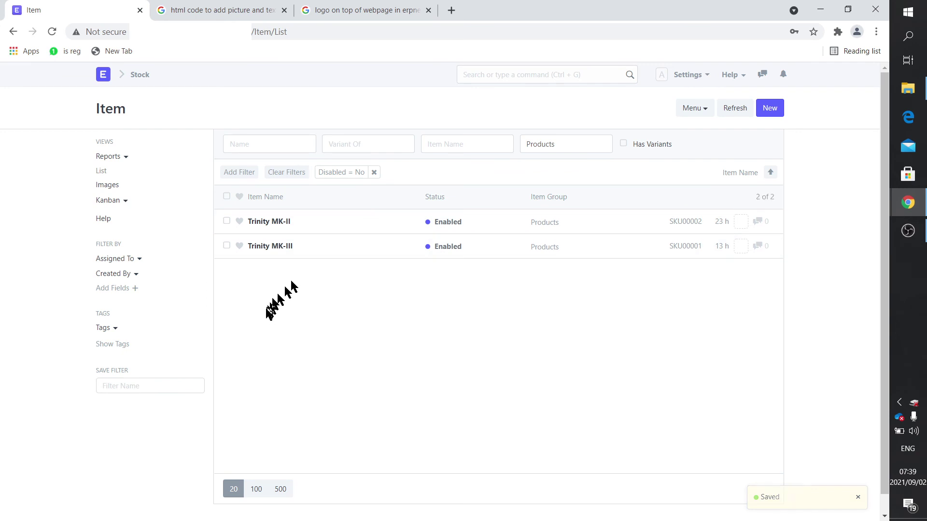
Step: Open the Trinity MK-III item and select its website route products/trinity-mk-iii-jer69 for copying
left_click(285, 255)
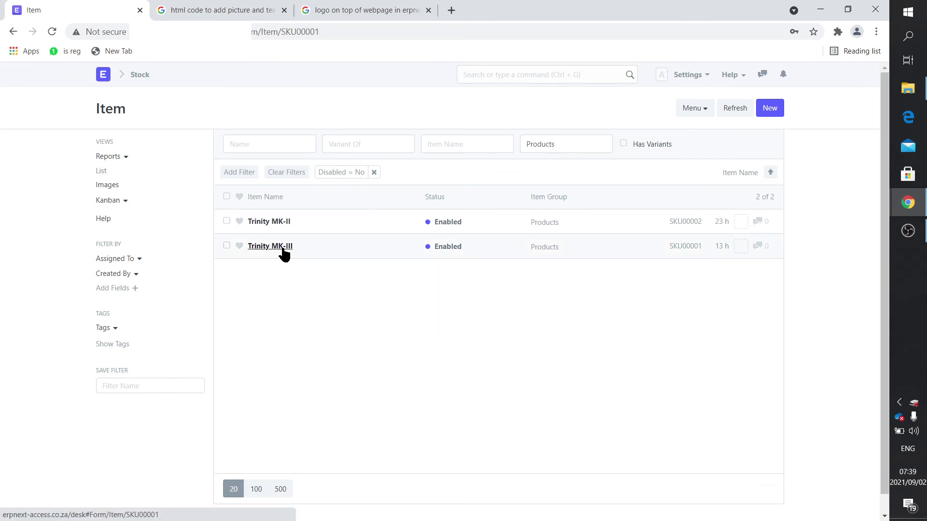
scroll(312, 299, "down", 6)
scroll(314, 318, "down", 20)
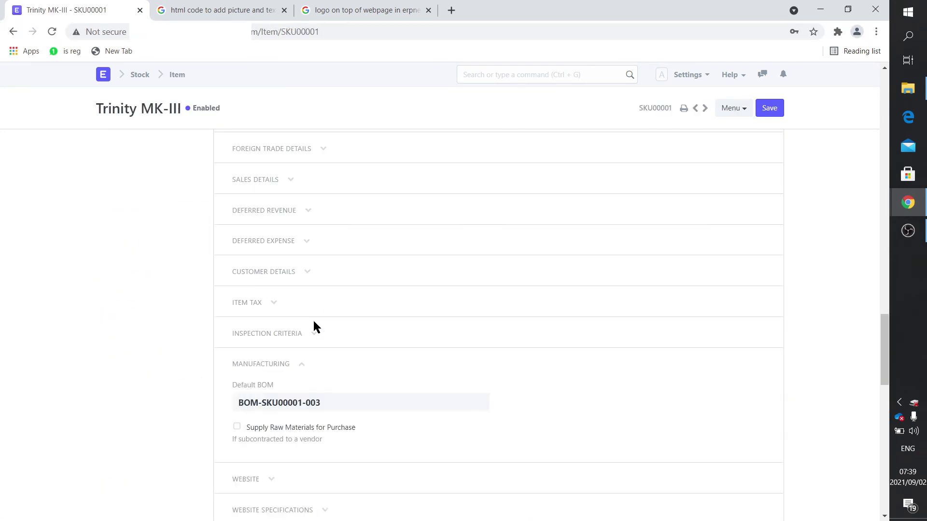
scroll(311, 327, "up", 3)
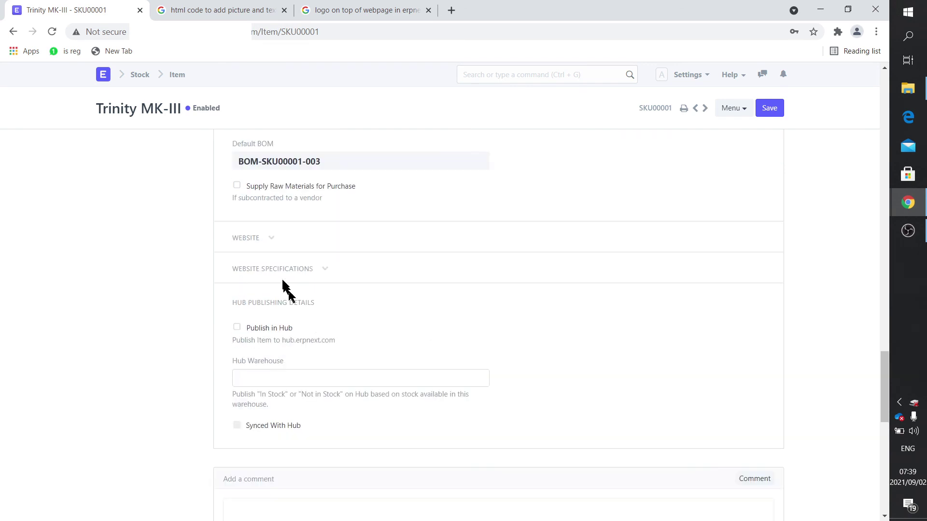
left_click(265, 238)
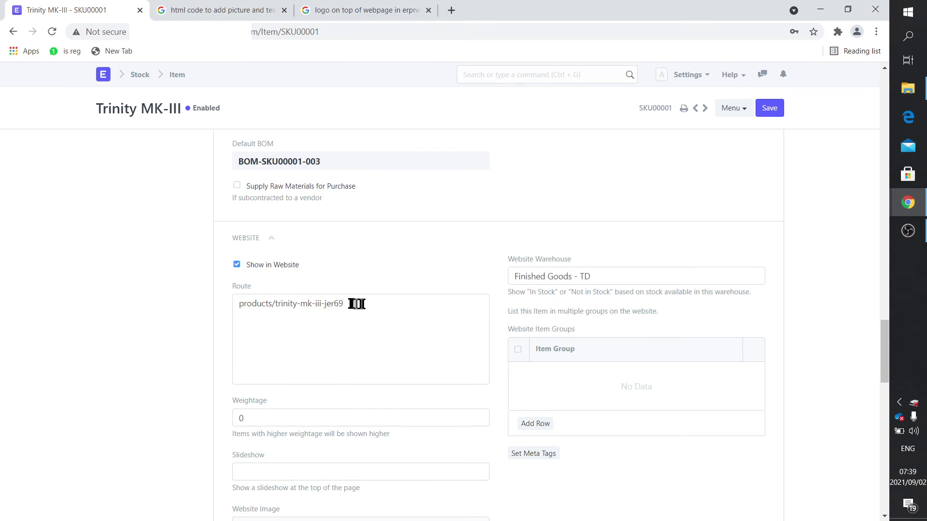
left_click_drag(347, 302, 240, 306)
key("ctrl+c")
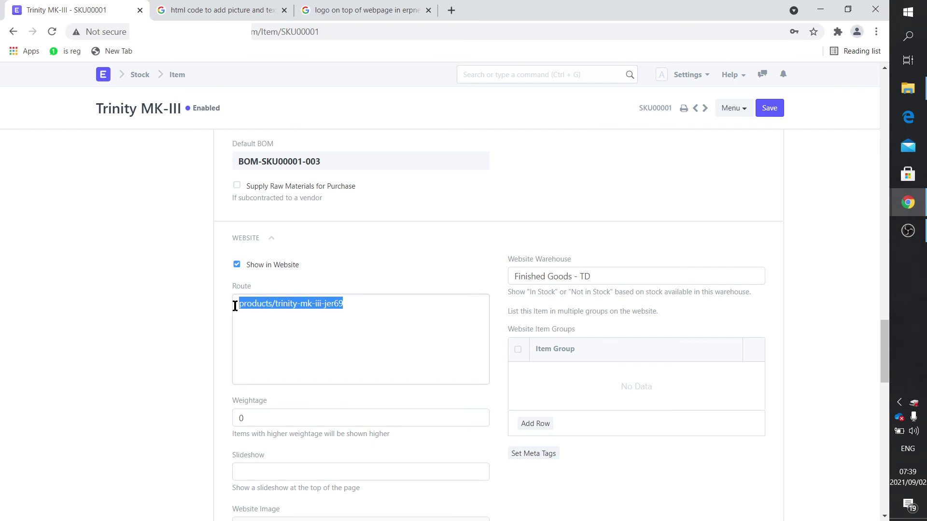
Step: Paste route products/trinity-mk-iii-jer69 into the Trinity MK-III card of Trinity_Sec_1
left_click(103, 74)
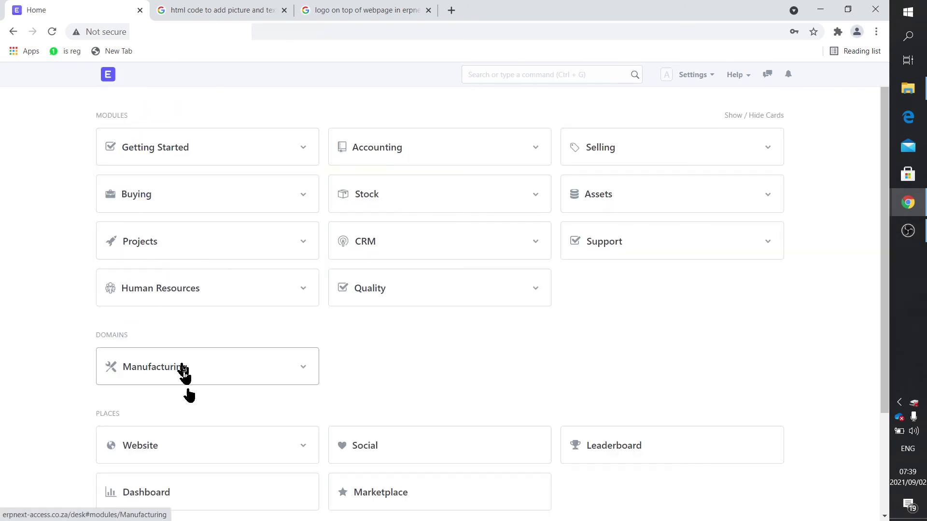
left_click(171, 442)
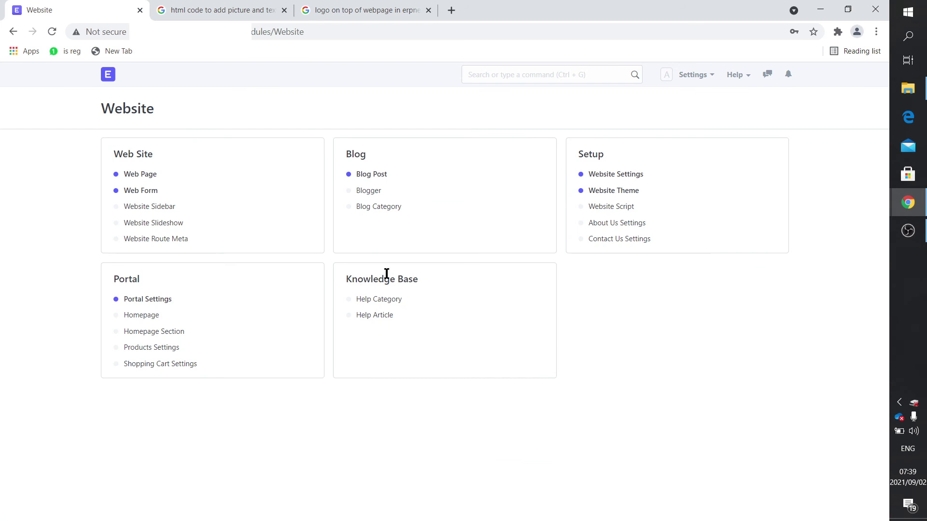
left_click(168, 332)
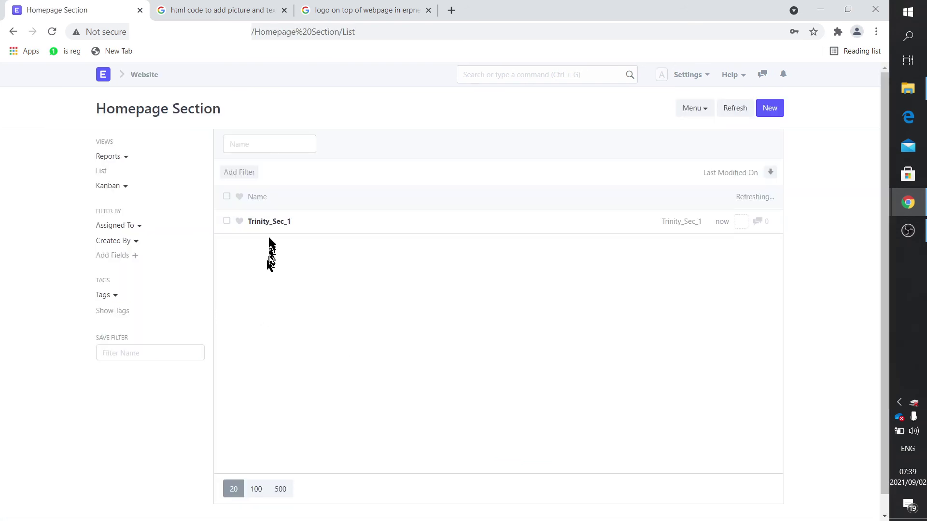
left_click(269, 222)
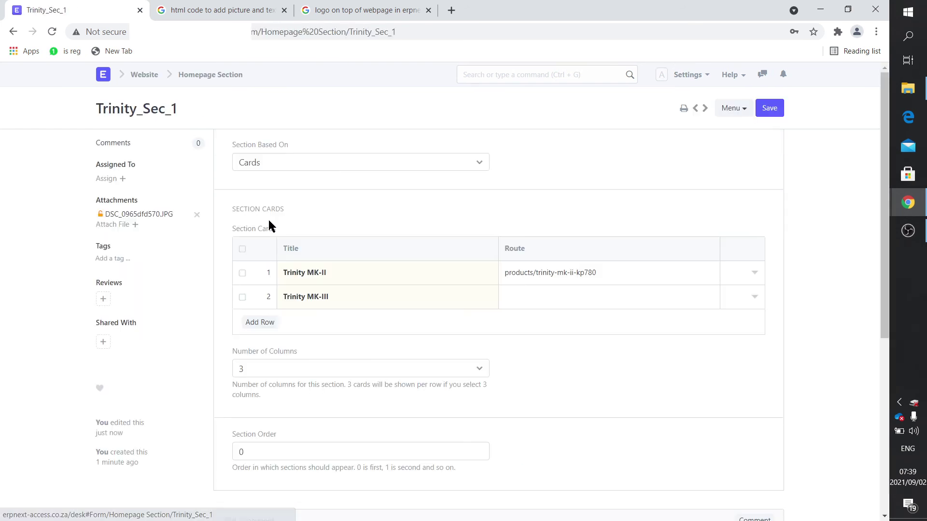
left_click(528, 298)
key("ctrl+v")
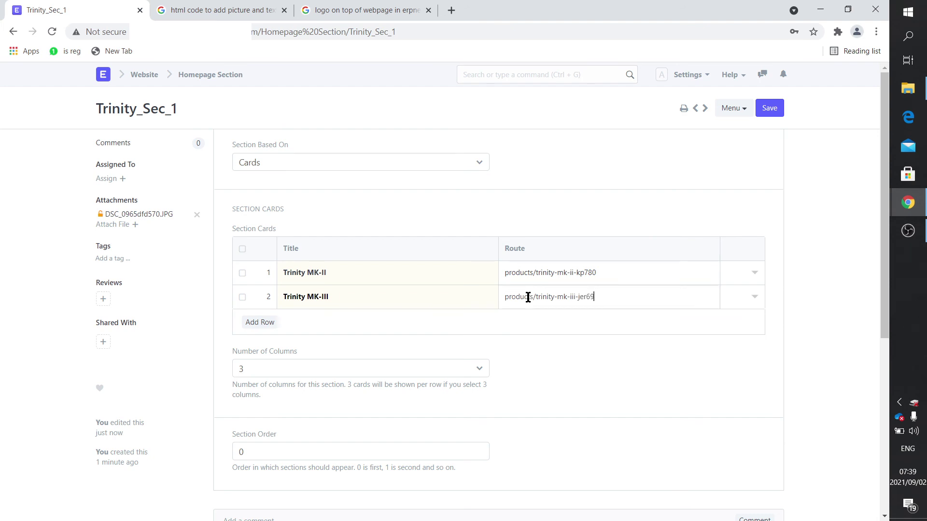
Step: Attach photo DSC_0858.JPG to the Trinity MK-III card and save Trinity_Sec_1
left_click(754, 298)
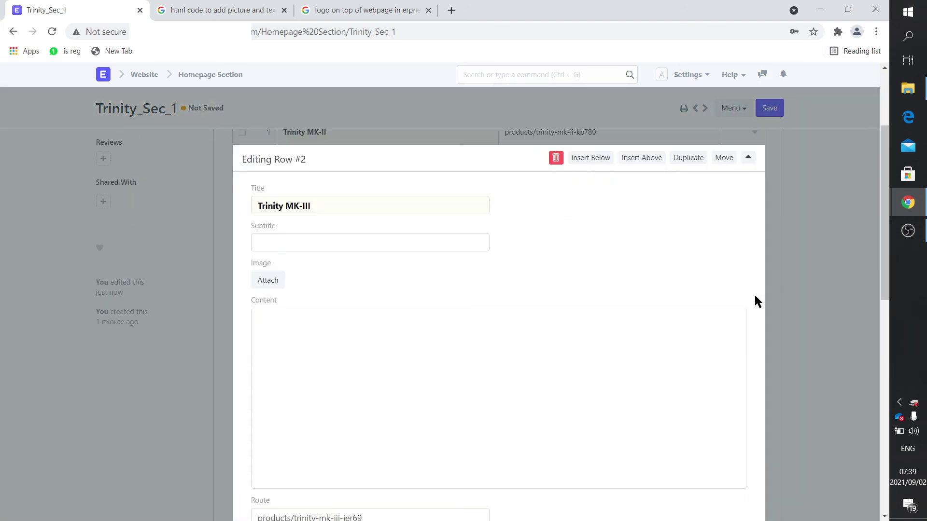
left_click(269, 273)
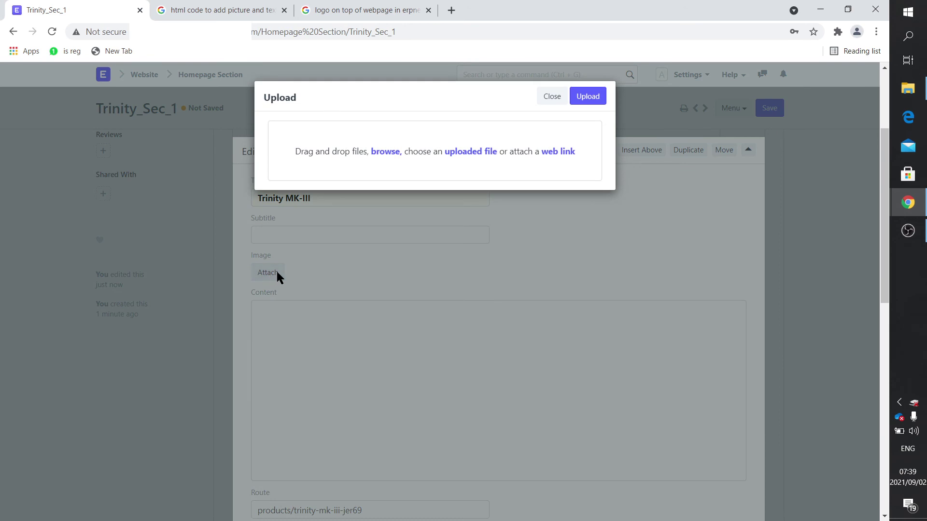
left_click(908, 89)
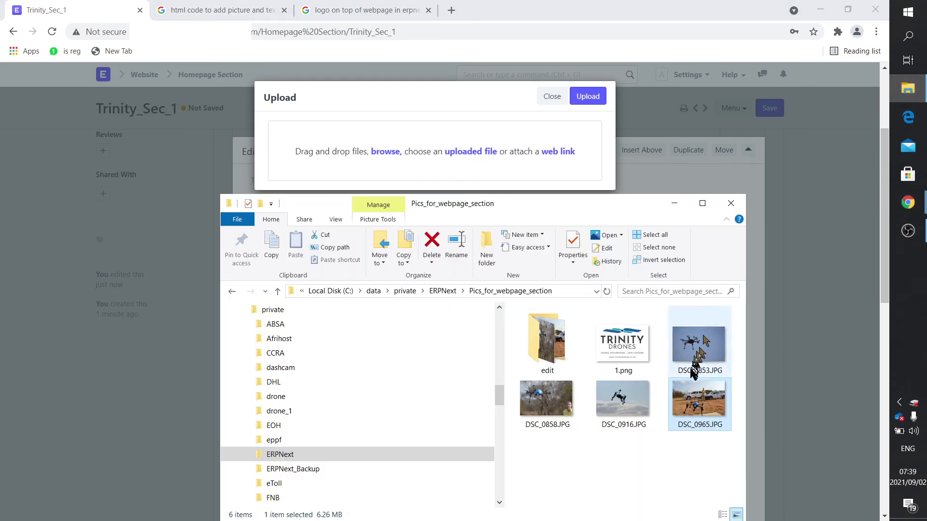
left_click_drag(552, 403, 402, 167)
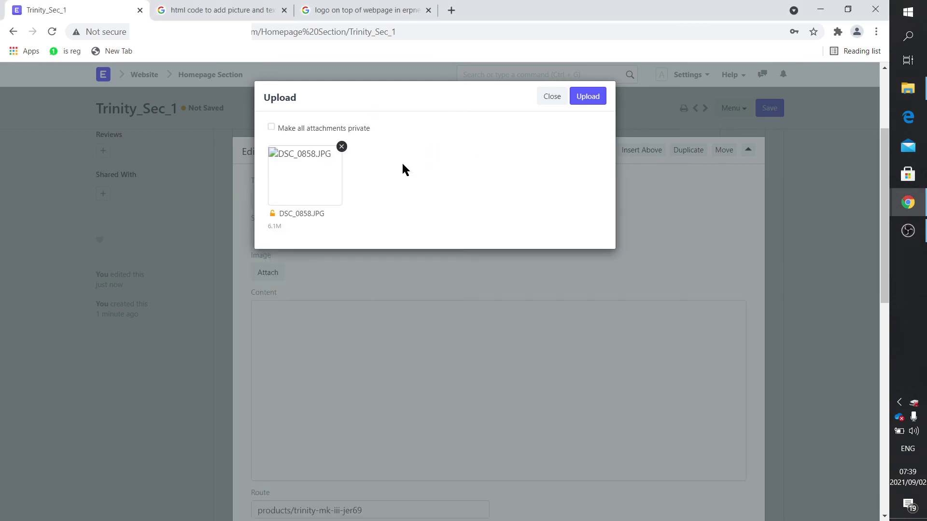
left_click(589, 97)
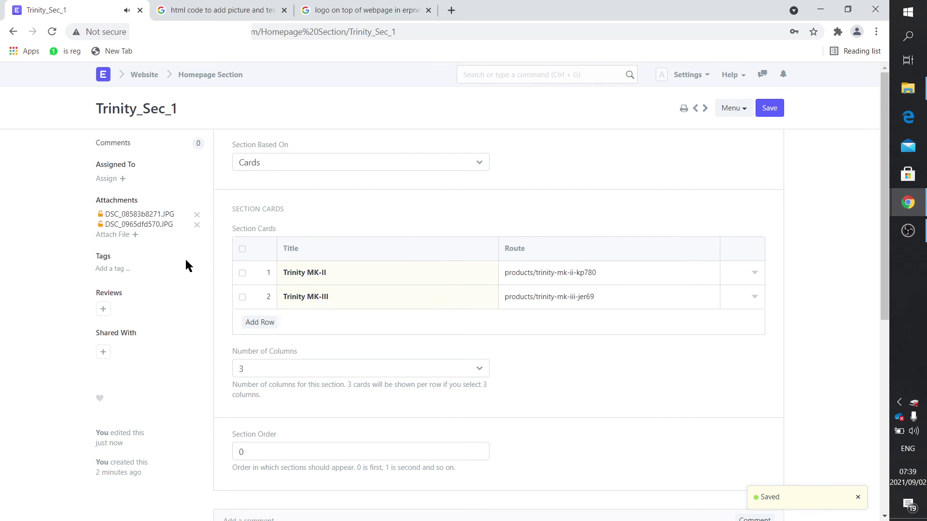
left_click(768, 115)
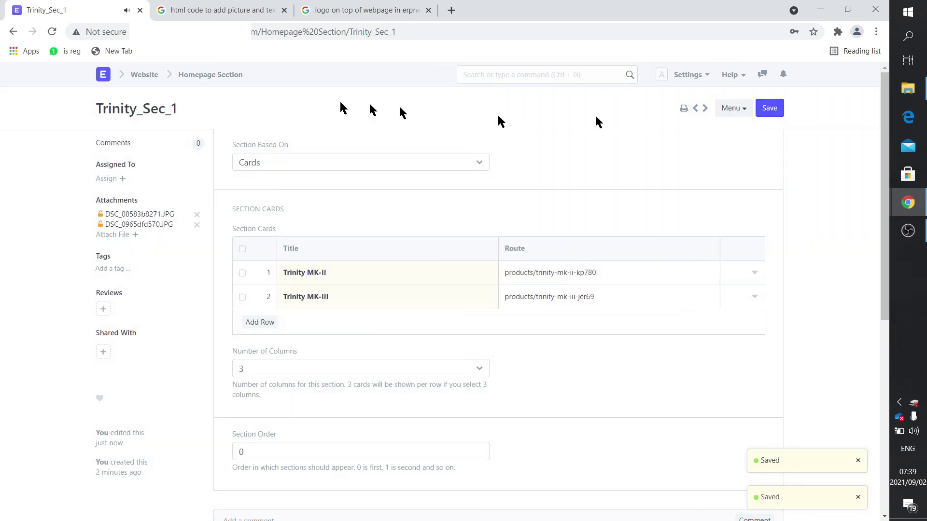
left_click(147, 76)
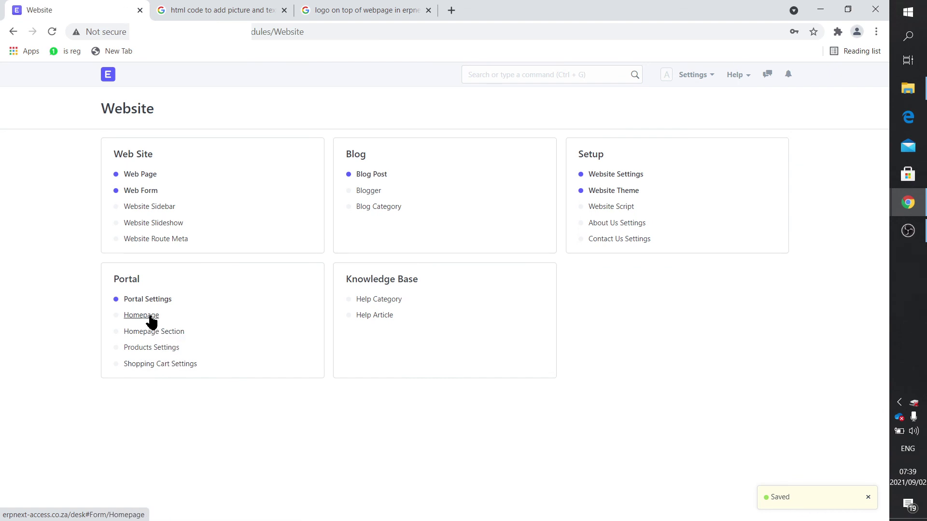
Step: Preview the live site from Website Settings, check both drone photos in Trinity_Sec_1, then close it
left_click(611, 175)
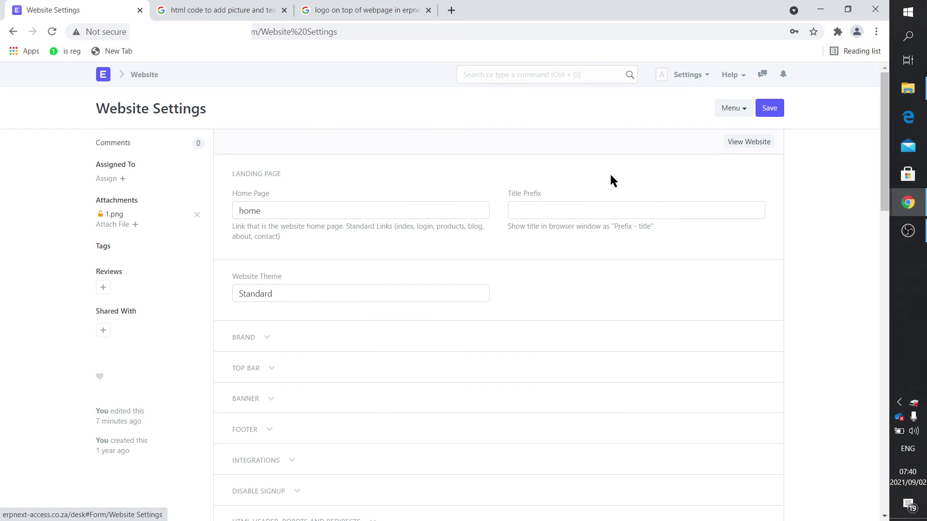
left_click(752, 143)
scroll(624, 260, "down", 5)
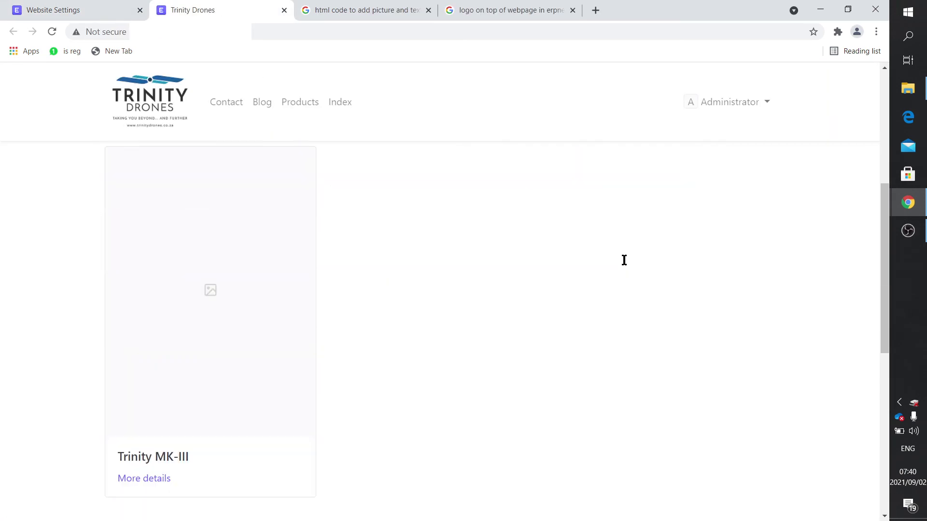
scroll(624, 260, "down", 7)
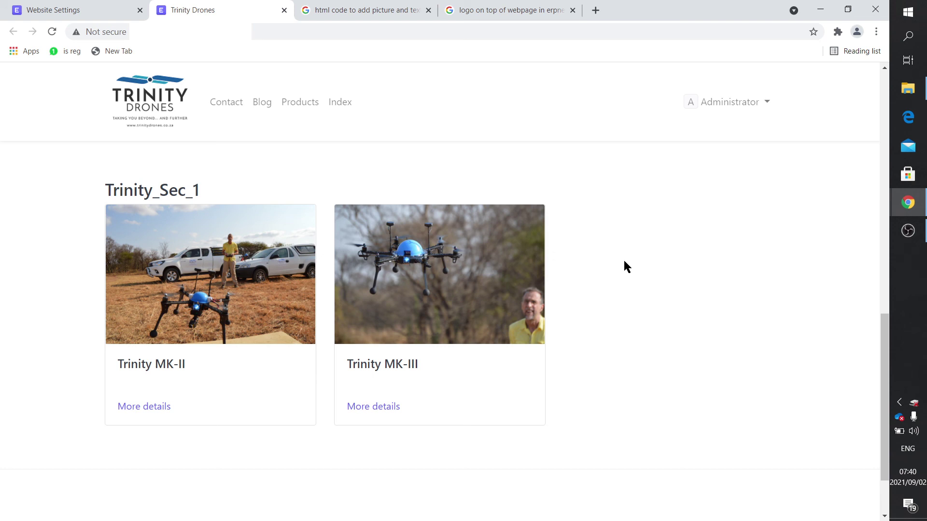
scroll(625, 261, "up", 4)
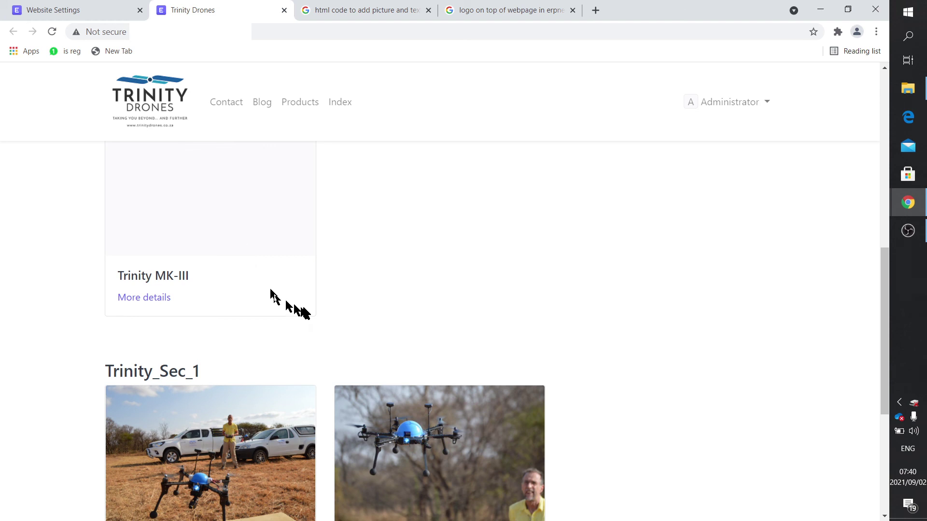
scroll(303, 307, "down", 3)
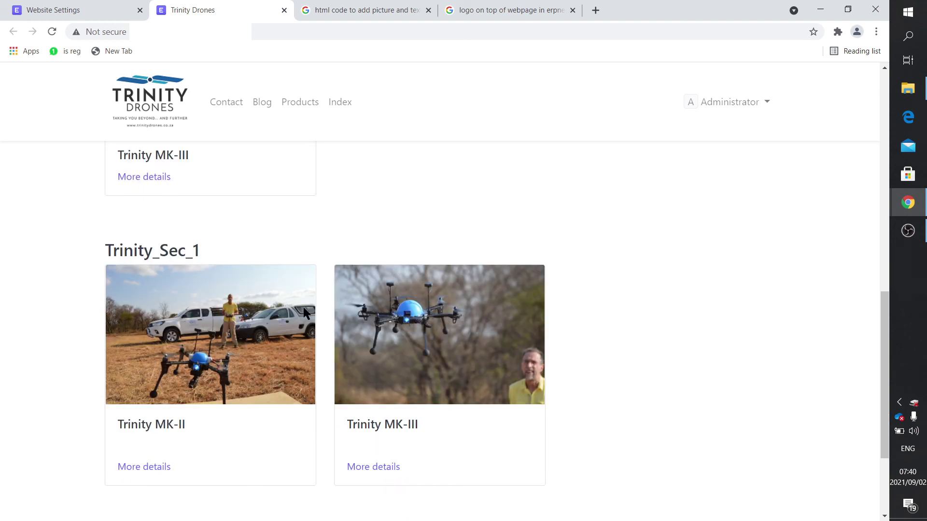
left_click(284, 10)
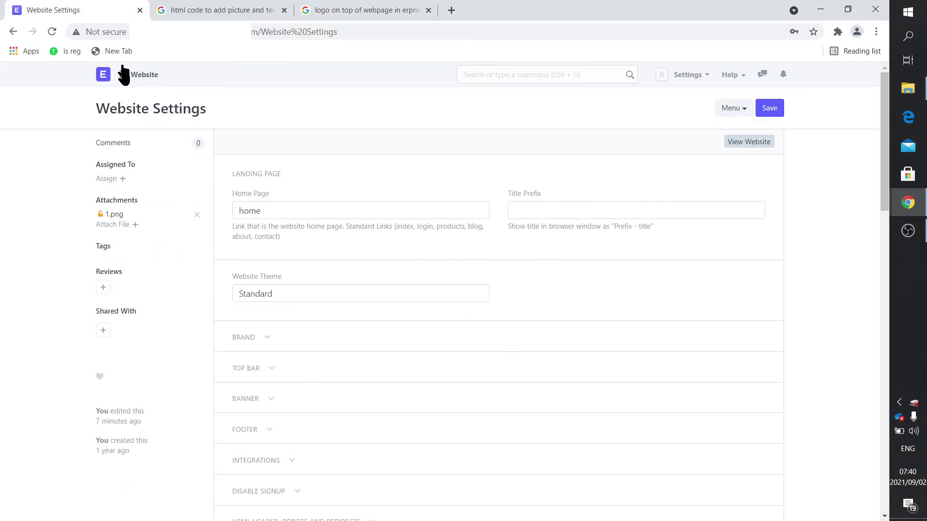
Step: Set the Trinity Drones Homepage's Hero Section Based On to Homepage Section Trinity_Sec_1 and save
left_click(136, 76)
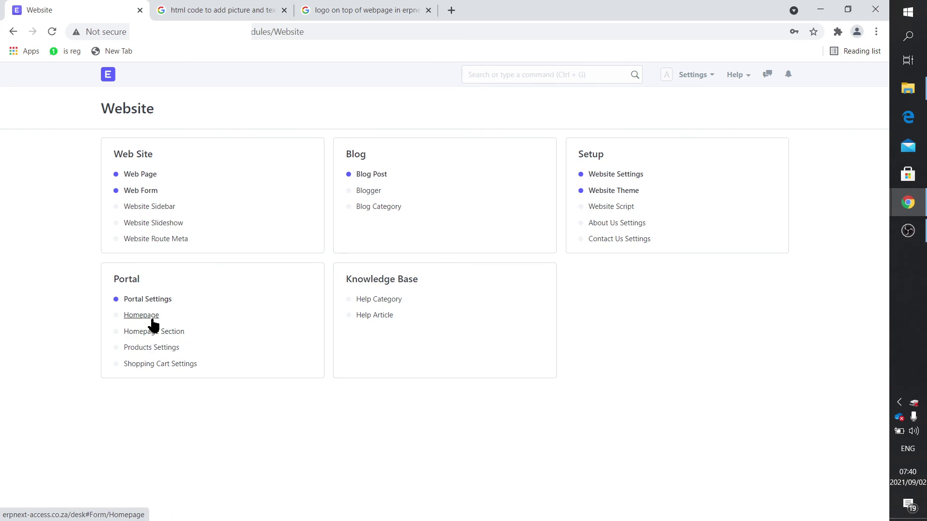
left_click(149, 314)
scroll(407, 367, "down", 8)
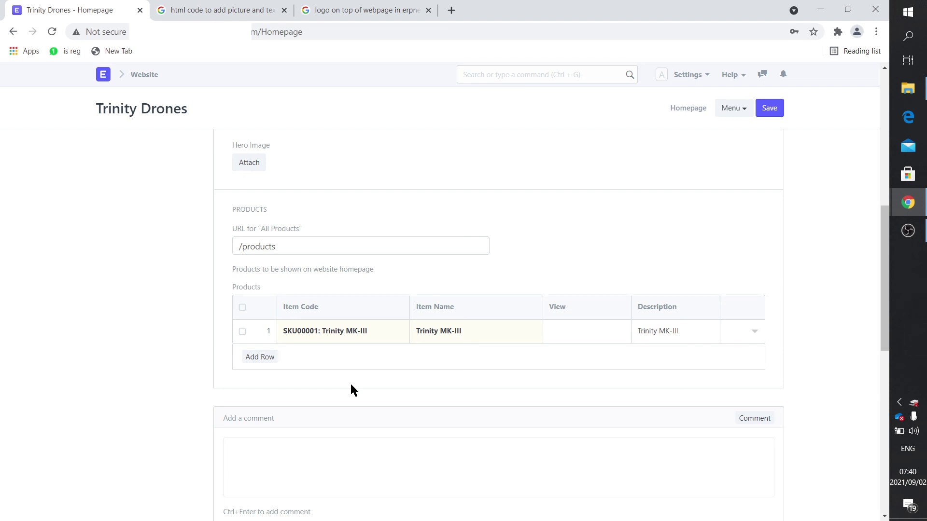
scroll(316, 299, "up", 10)
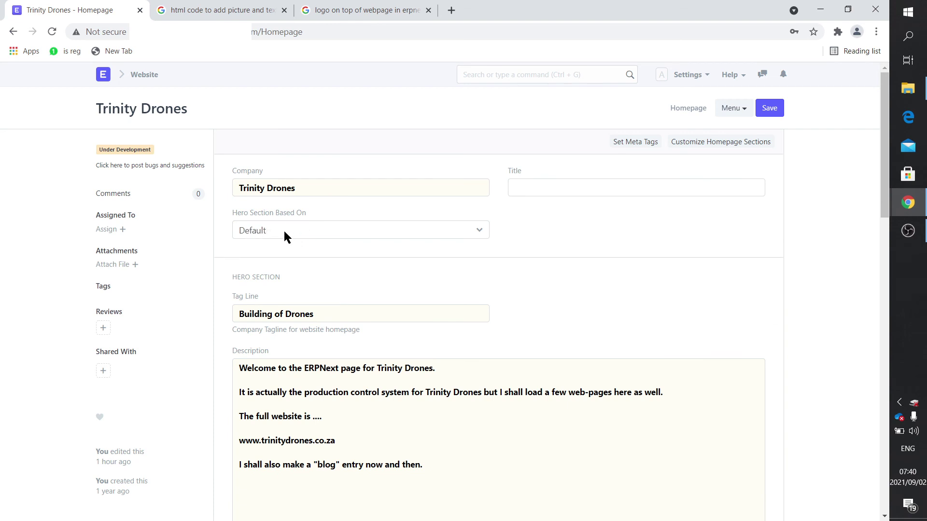
left_click(476, 232)
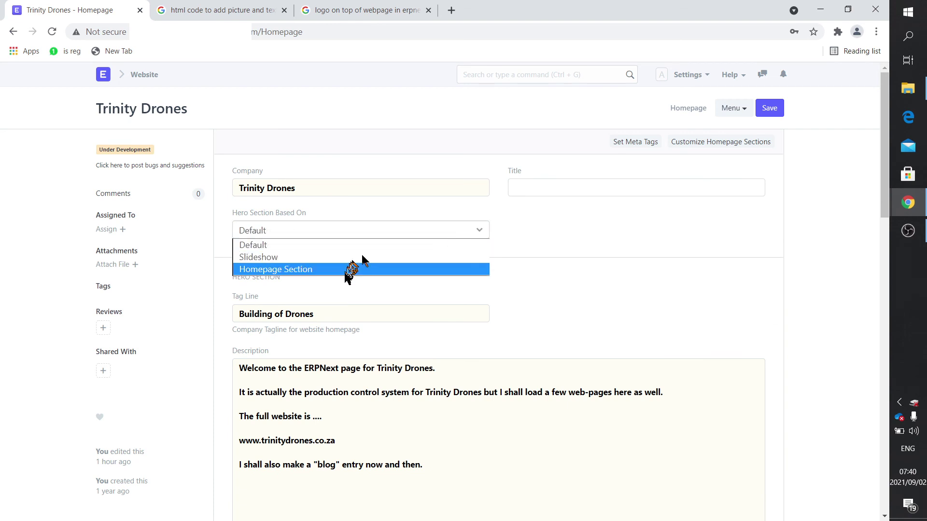
left_click(346, 278)
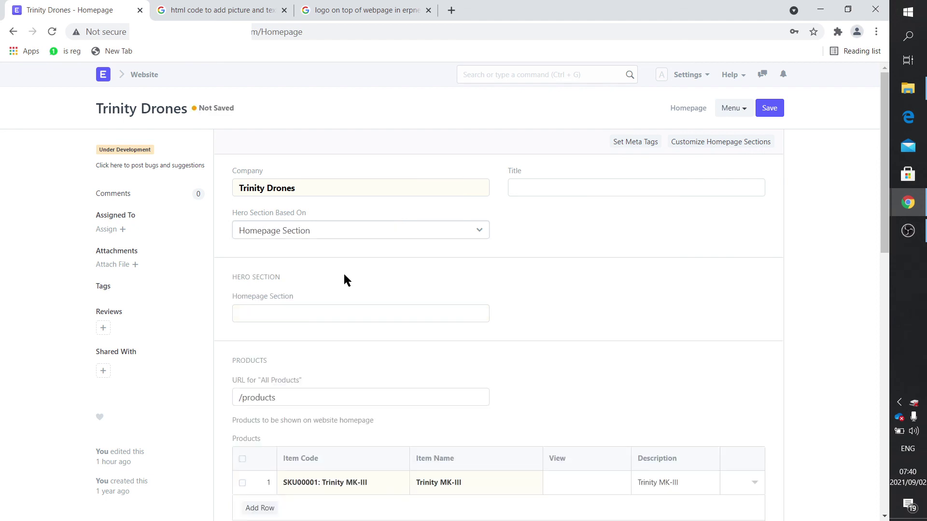
left_click(307, 315)
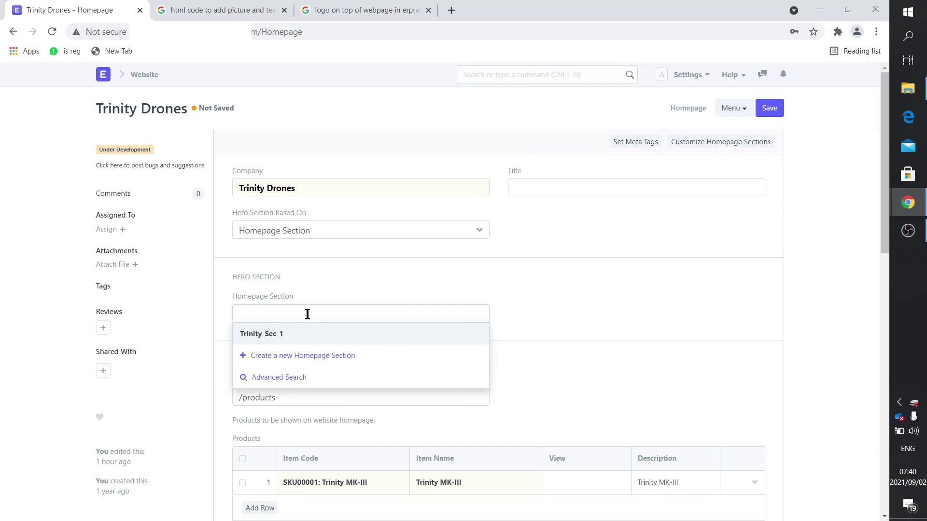
left_click(272, 336)
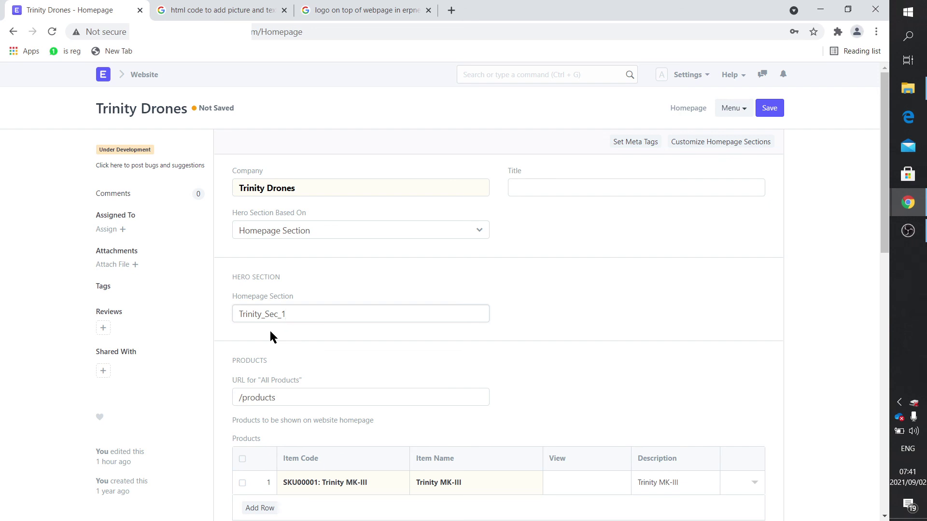
left_click(779, 113)
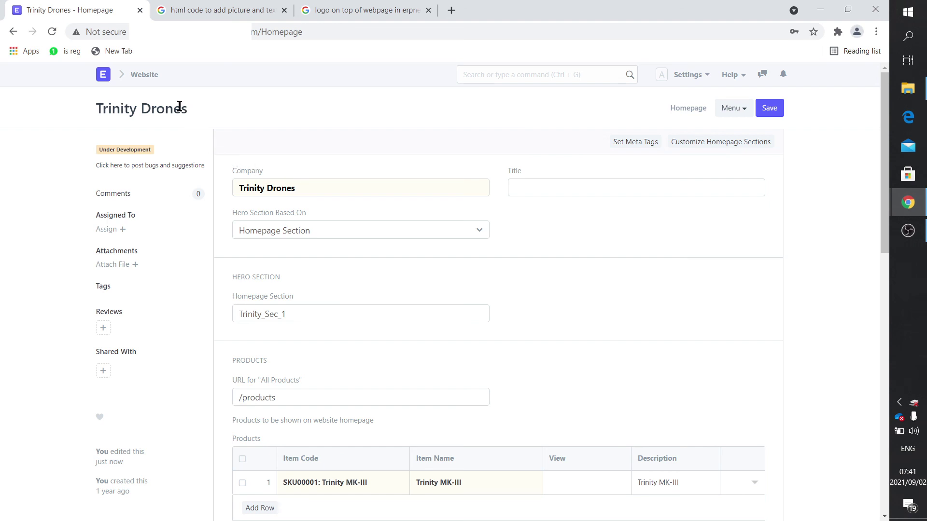
left_click(144, 75)
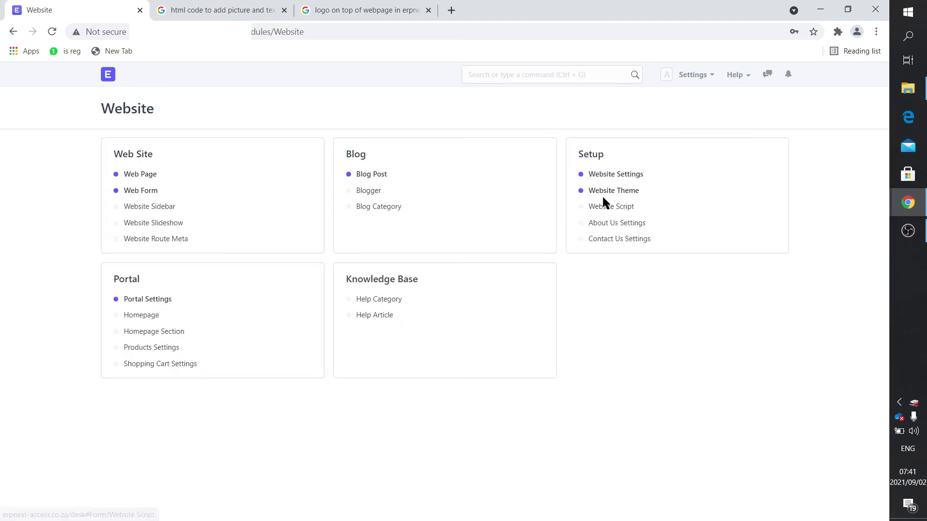
Step: View the live site from Website Settings, with Trinity_Sec_1's two drone cards leading the homepage
left_click(614, 175)
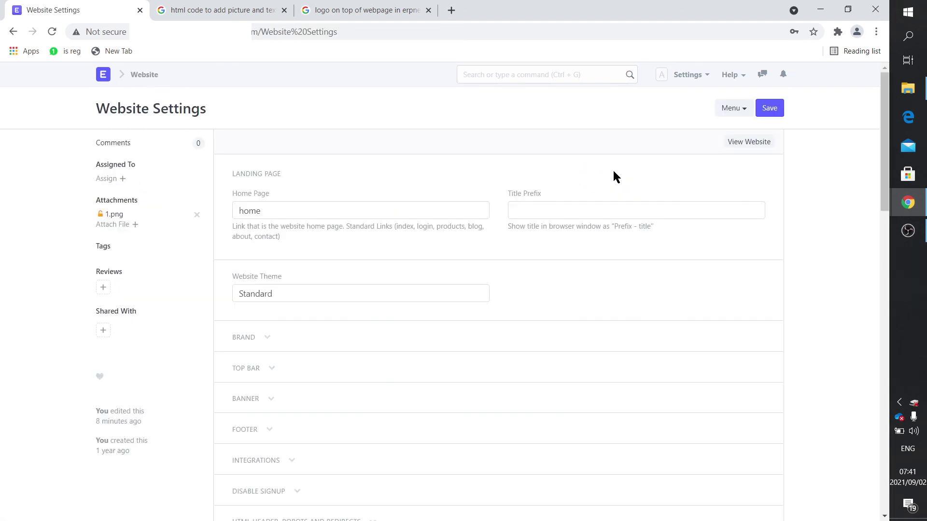
left_click(762, 142)
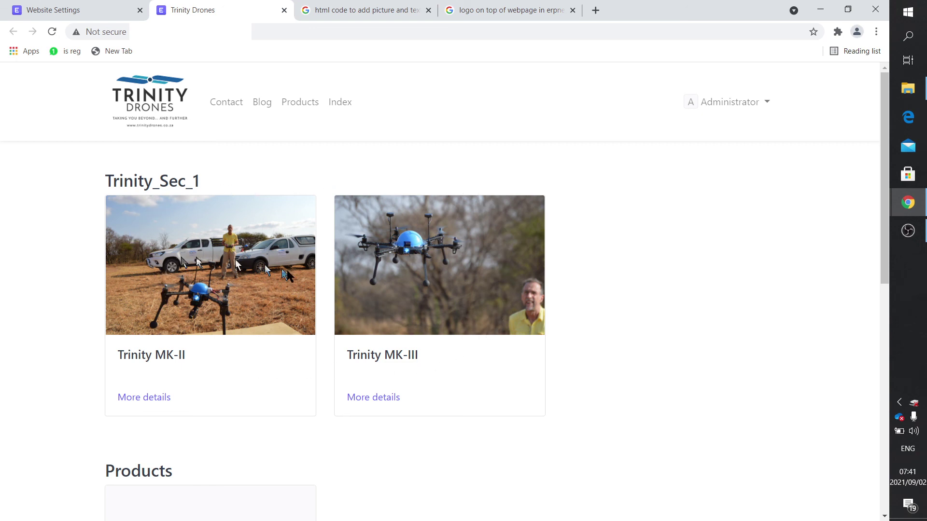
scroll(250, 376, "down", 7)
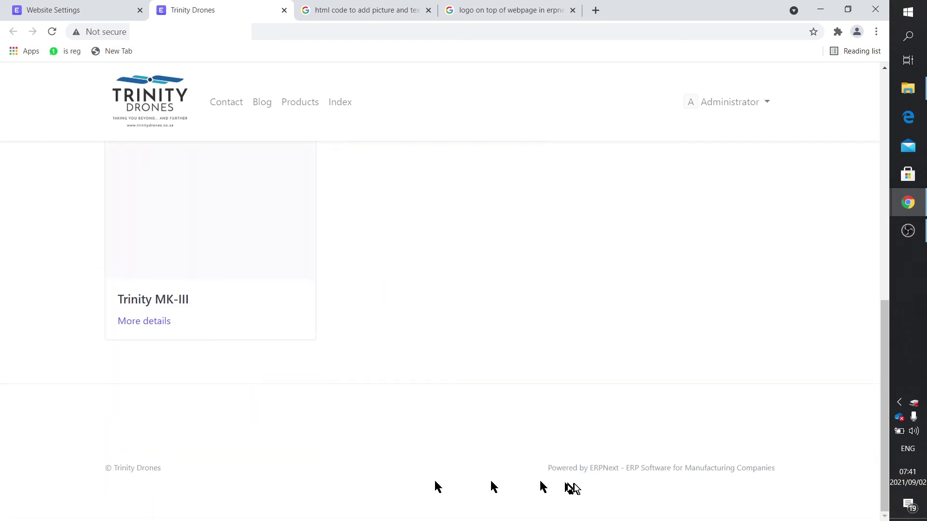
scroll(512, 427, "up", 6)
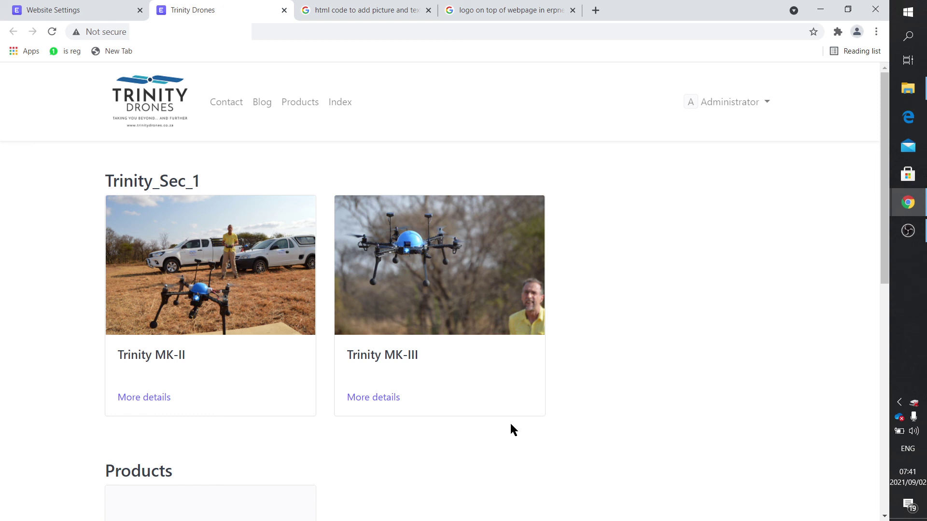
Step: Close the live site, visit the Web Page list and Website Settings, then return to the home desk
left_click(285, 10)
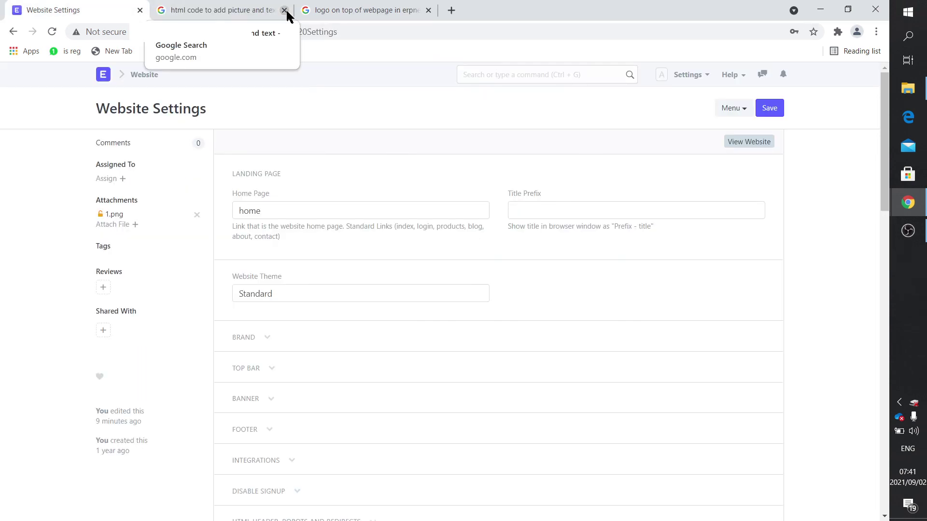
left_click(143, 76)
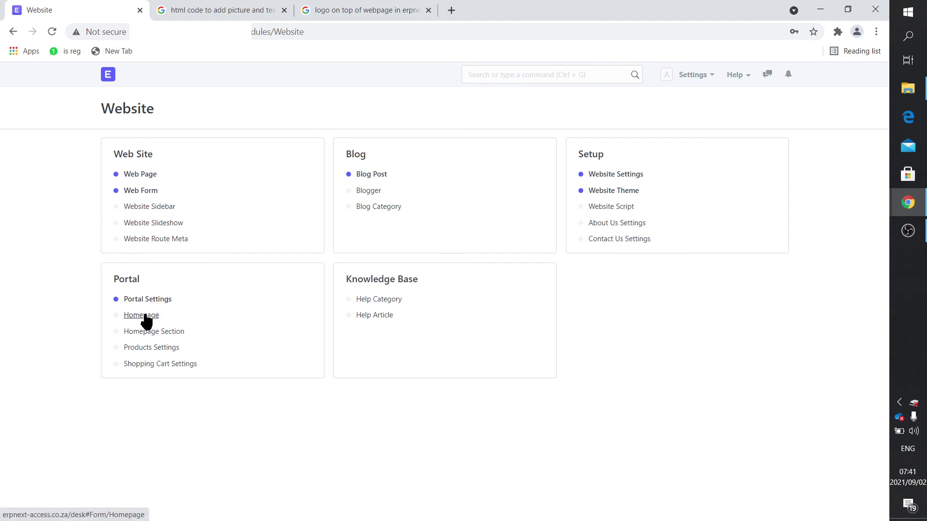
left_click(144, 175)
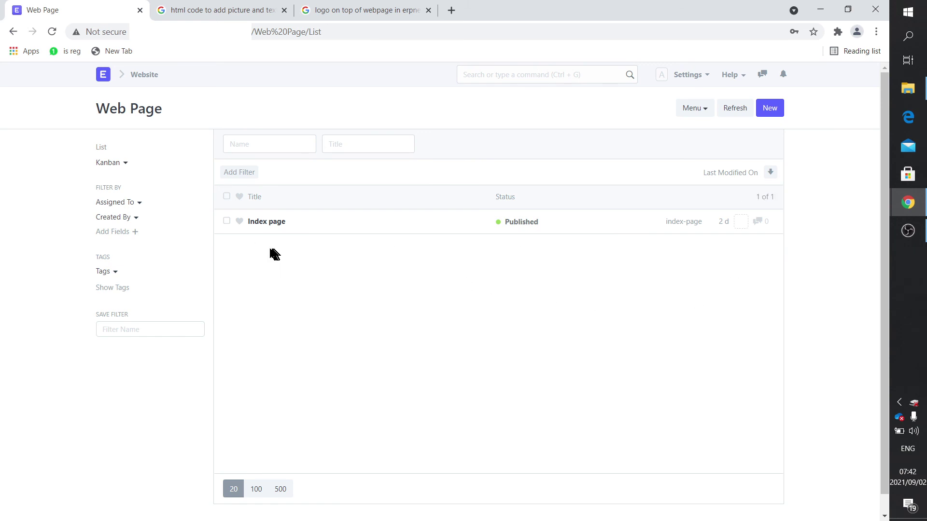
left_click(146, 76)
left_click(611, 177)
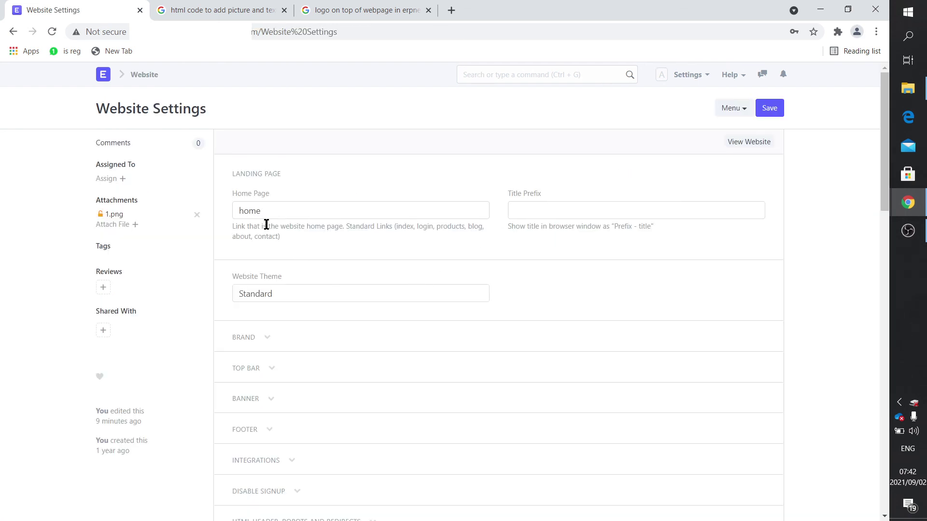
left_click(102, 77)
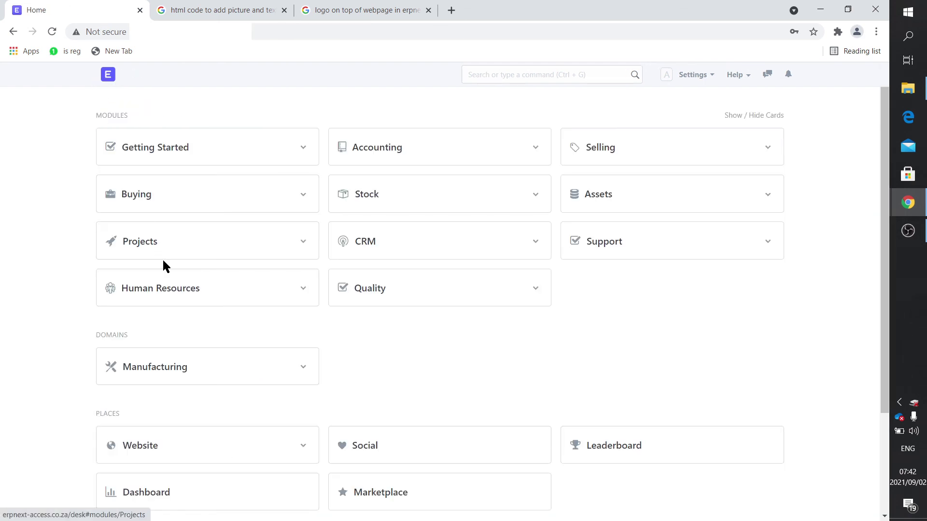